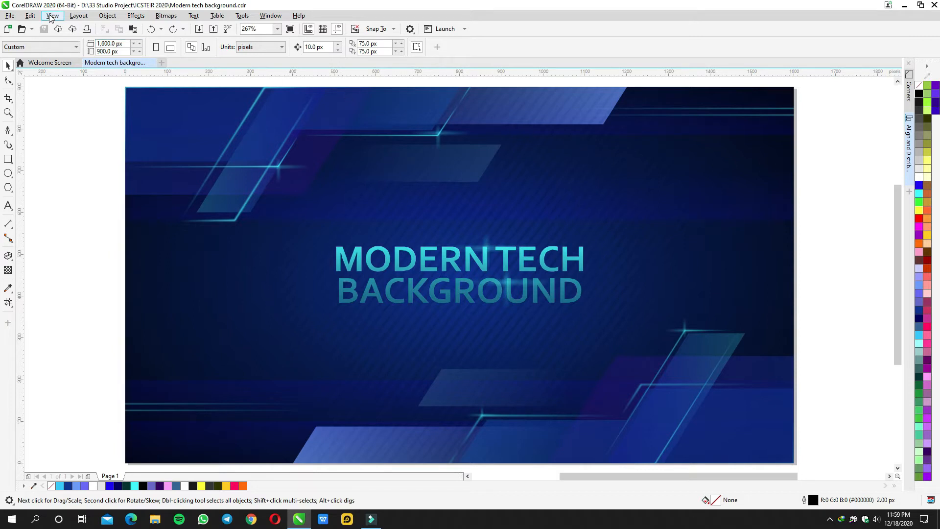
Step: Preview the finished background design in Wireframe view, and return the display to Enhanced view
click(53, 16)
click(66, 27)
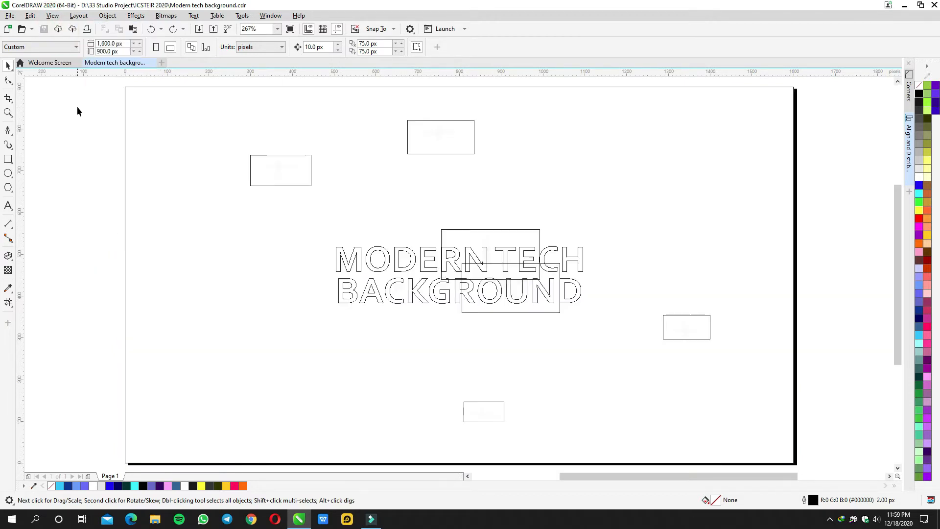
click(52, 16)
click(69, 49)
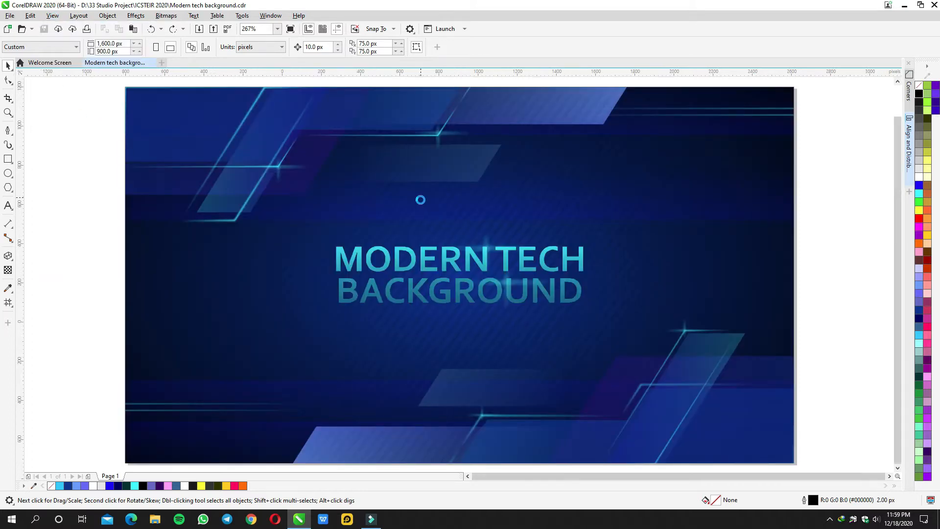
Step: Open the contents of the background's PowerClip frame for editing
scroll(421, 201, down, 3)
drag(255, 214, 490, 266)
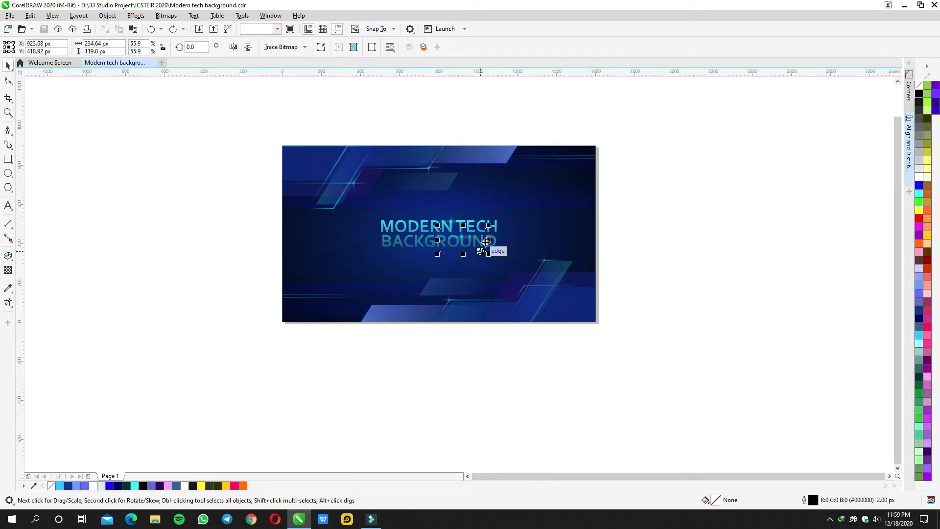
double_click(535, 216)
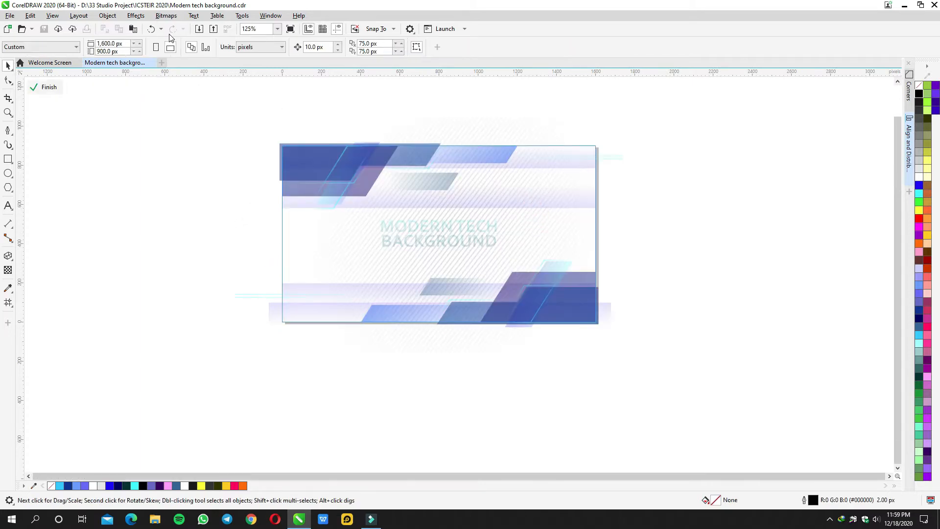
Step: Examine the PowerClip contents' shape outlines in Wireframe view, and return to Enhanced view
click(53, 16)
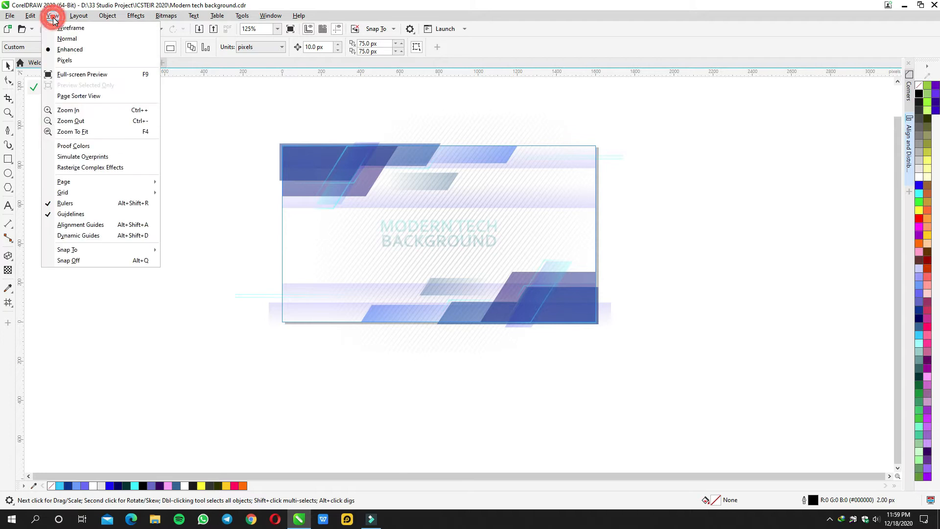
click(71, 28)
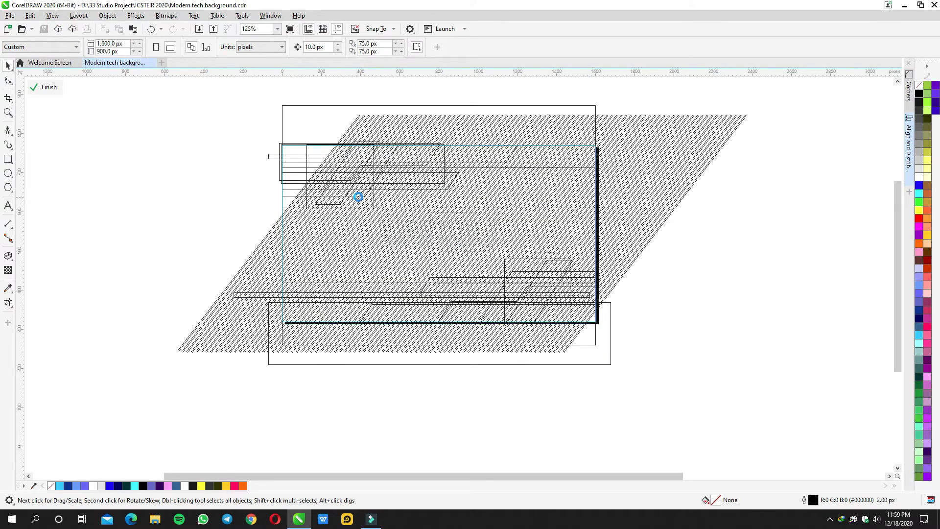
scroll(358, 200, up, 2)
scroll(359, 200, down, 2)
click(212, 172)
scroll(289, 172, up, 1)
drag(307, 184, 348, 204)
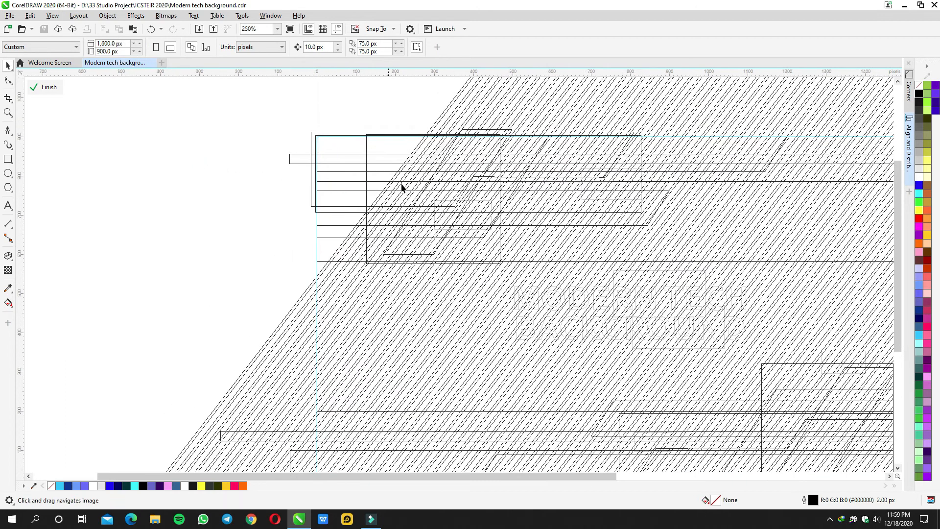
click(52, 15)
click(60, 49)
Step: Try pulling the upper-left blue shape, cyan lines and slanted bars away from their places in the design
drag(393, 185, 136, 141)
drag(324, 183, 235, 178)
key(ctrl+z)
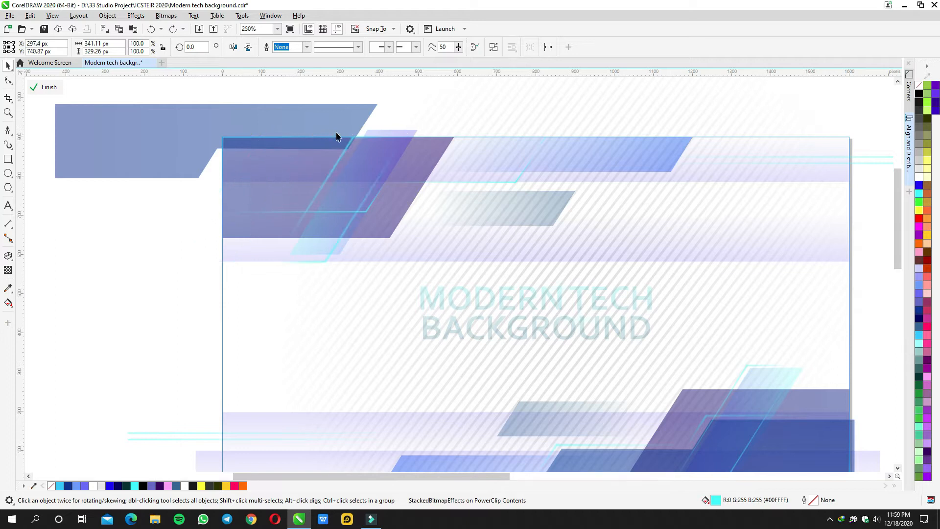
scroll(339, 136, up, 2)
scroll(373, 141, down, 2)
drag(368, 145, 184, 167)
click(342, 238)
click(336, 221)
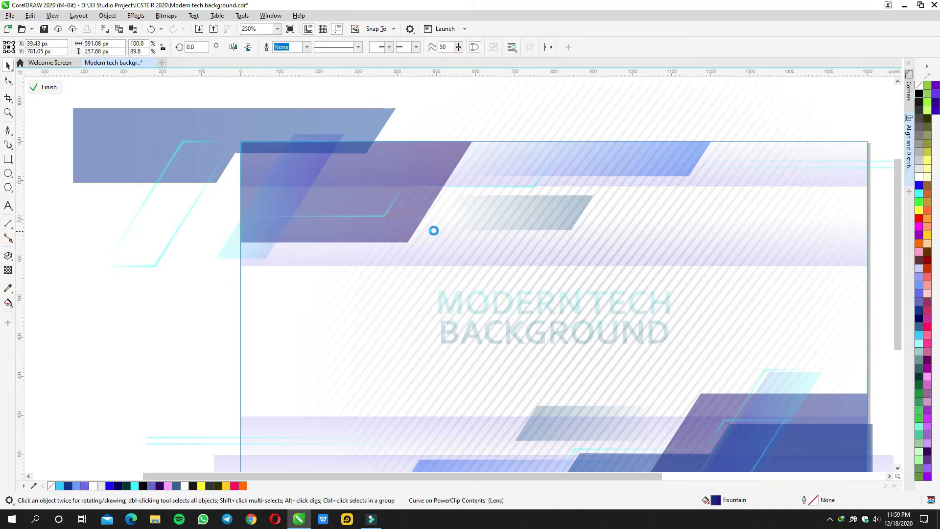
Step: Undo the moves of the upper-left shapes and leave the PowerClip contents
scroll(433, 228, down, 2)
click(735, 241)
key(ctrl+z)
key(ctrl+z)
key(ctrl+z)
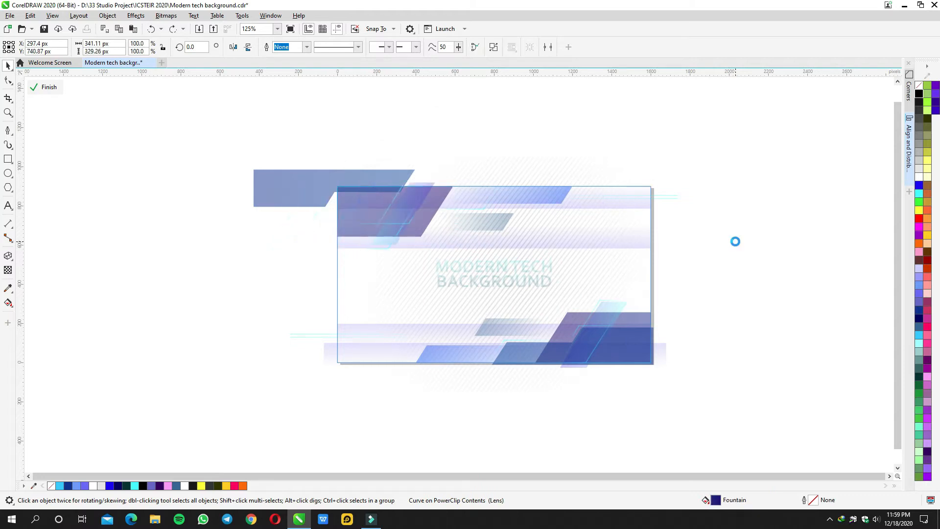
Step: Move the entire finished artwork above the page to leave the page empty, and deselect it
scroll(671, 233, down, 2)
drag(692, 191, 447, 336)
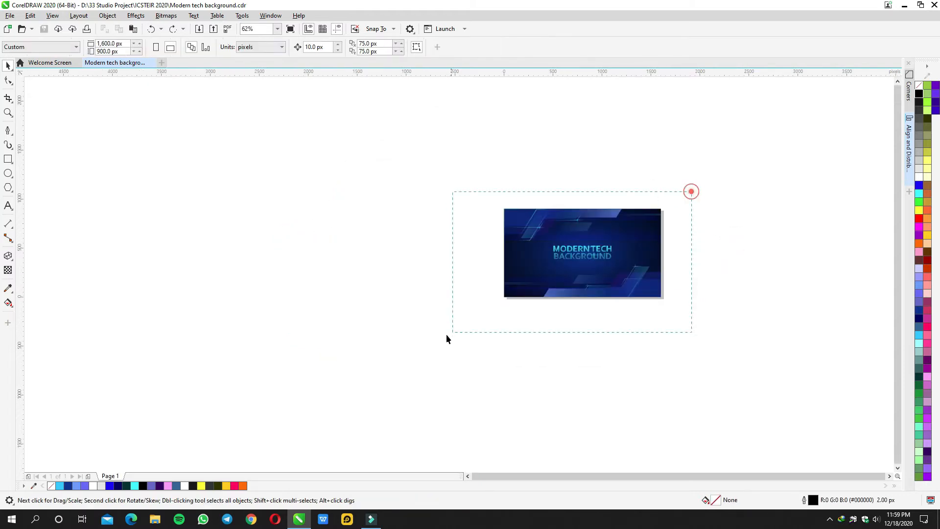
drag(567, 276, 558, 171)
click(614, 238)
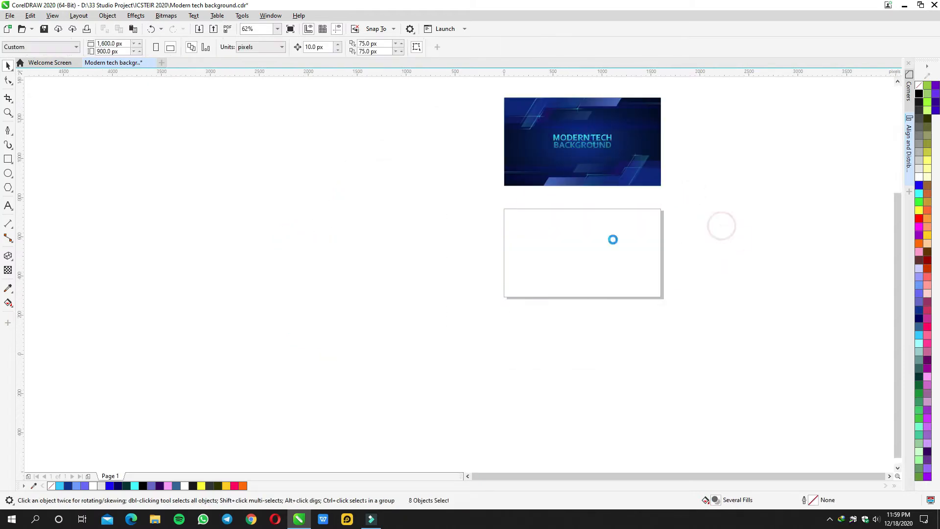
scroll(614, 240, up, 2)
click(161, 63)
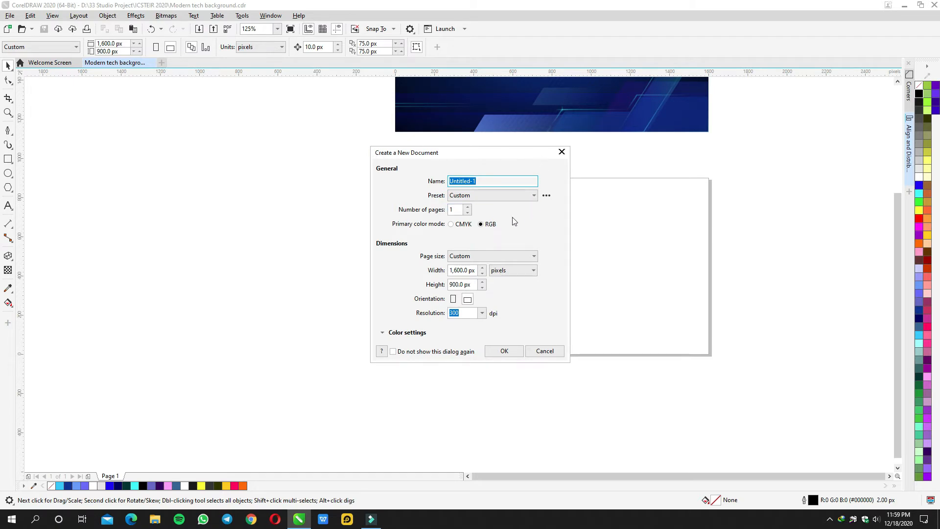
click(484, 225)
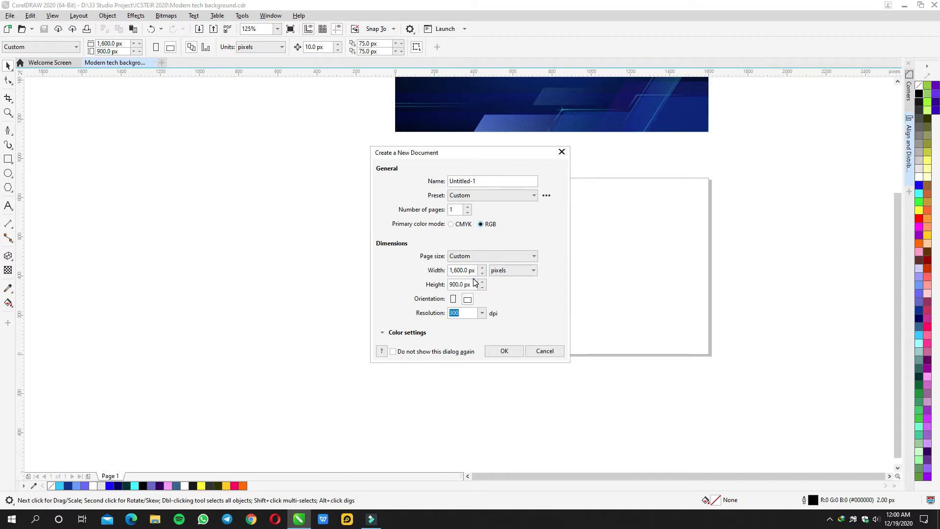
click(506, 272)
click(506, 273)
click(483, 314)
click(482, 313)
click(540, 352)
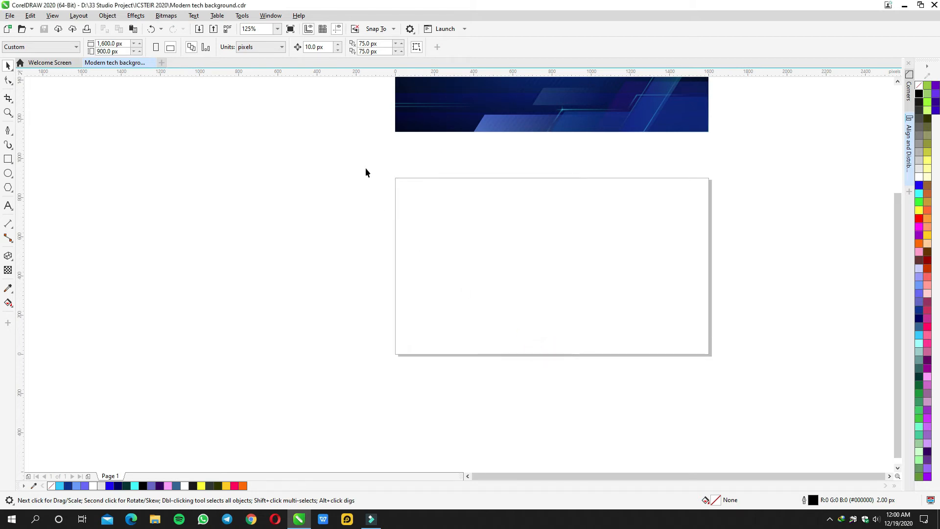
Step: Create a rectangle that exactly covers the empty 1,600 x 900 px page
drag(681, 196, 673, 211)
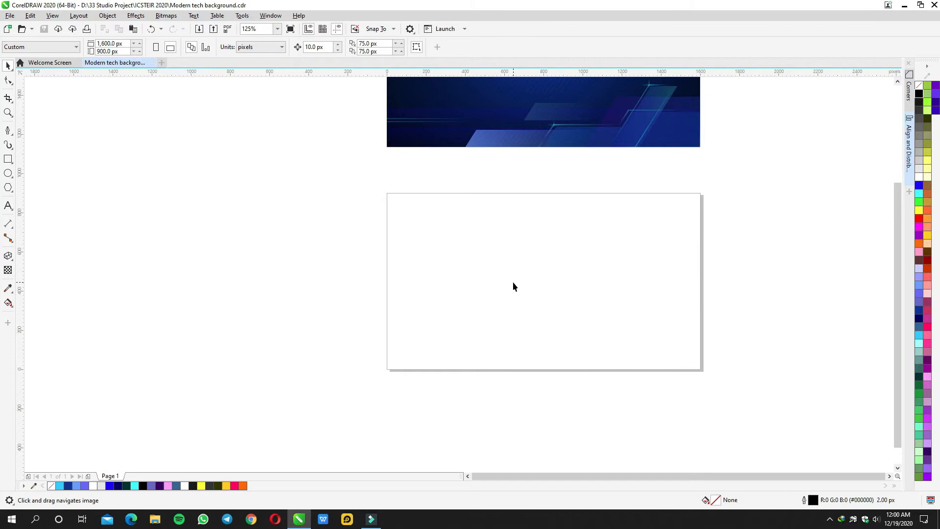
drag(517, 275, 486, 350)
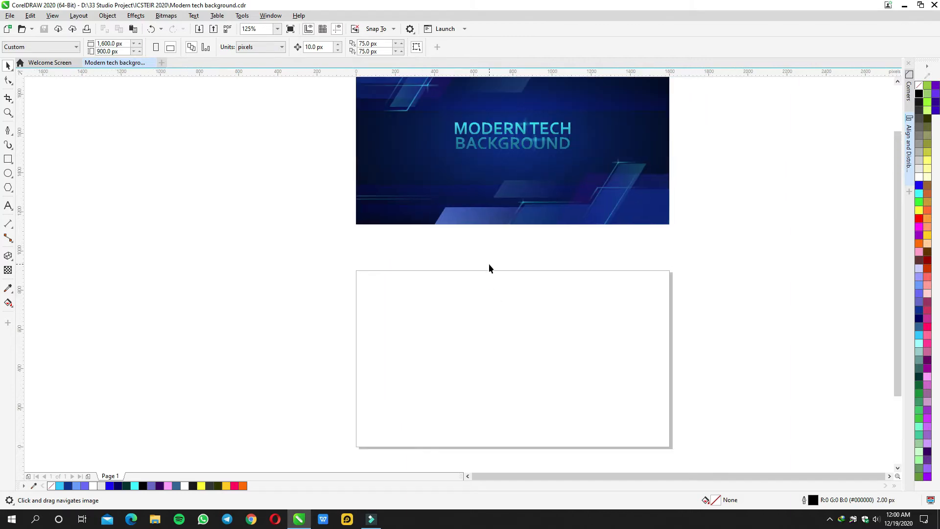
drag(489, 266, 489, 304)
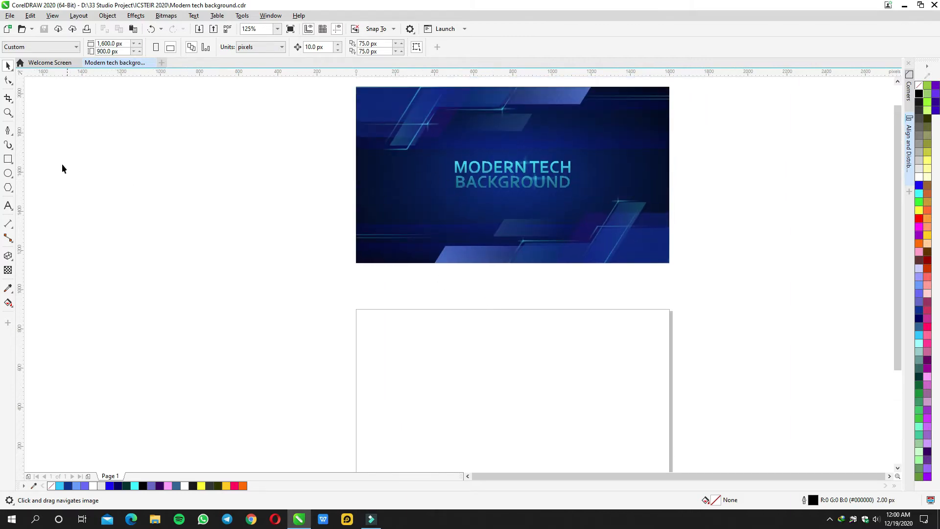
double_click(8, 159)
scroll(227, 157, down, 2)
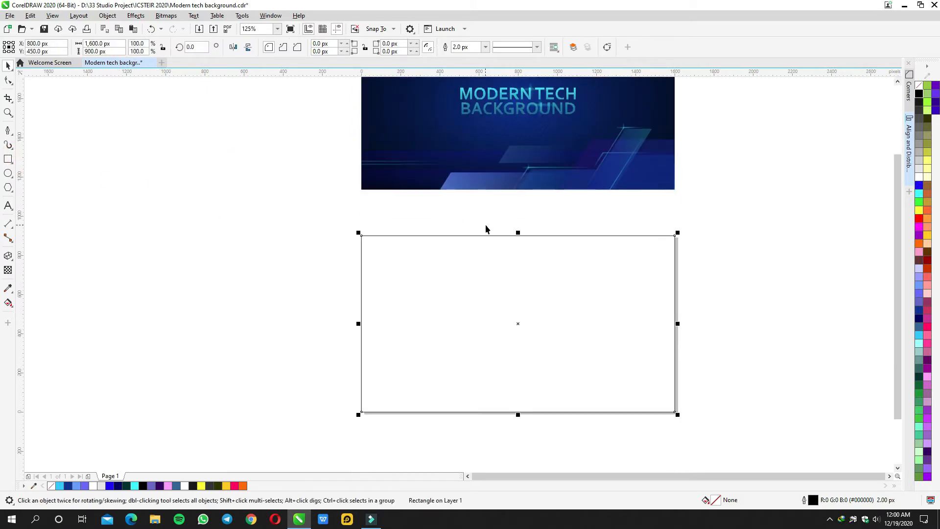
Step: Fill the page-sized rectangle with dark navy (#000066) and remove its outline
drag(486, 226, 485, 254)
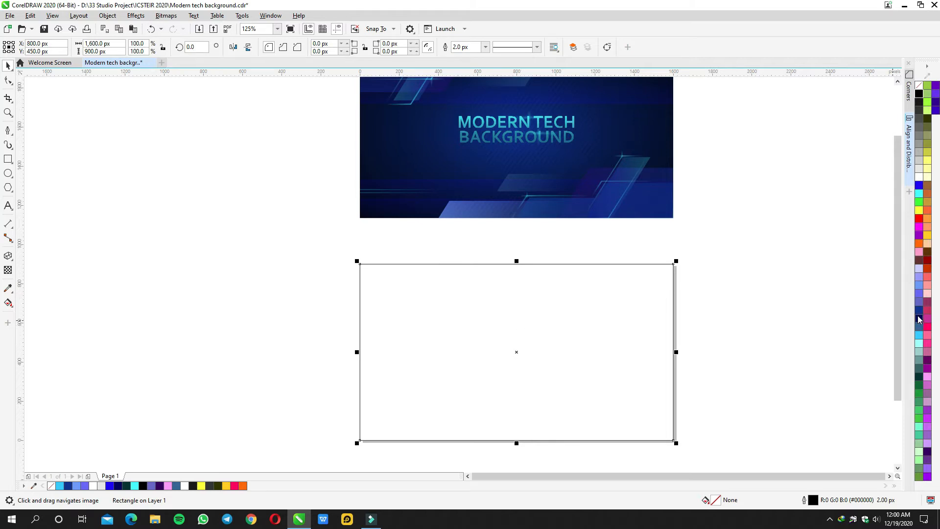
click(919, 319)
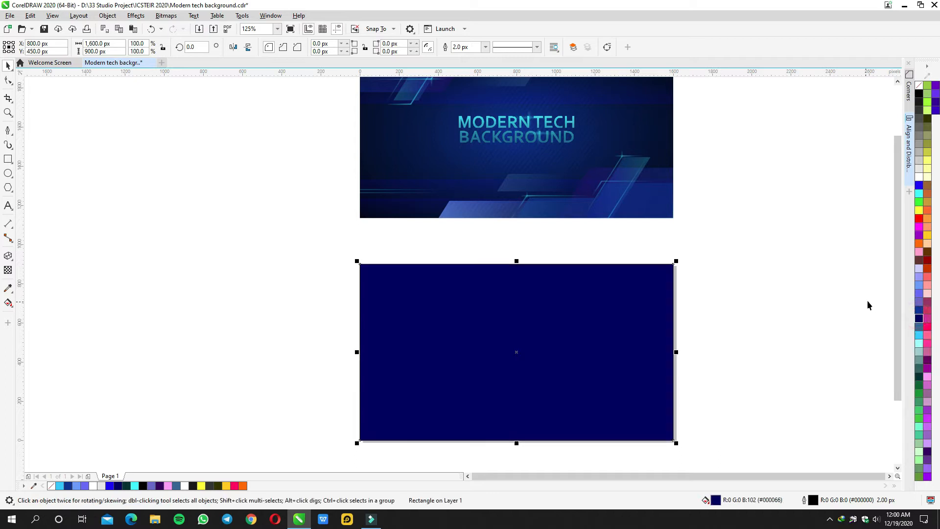
right_click(918, 87)
Step: Apply an elliptical fountain fill to the rectangle with the Interactive Fill tool and set its center color to black
drag(779, 218, 772, 189)
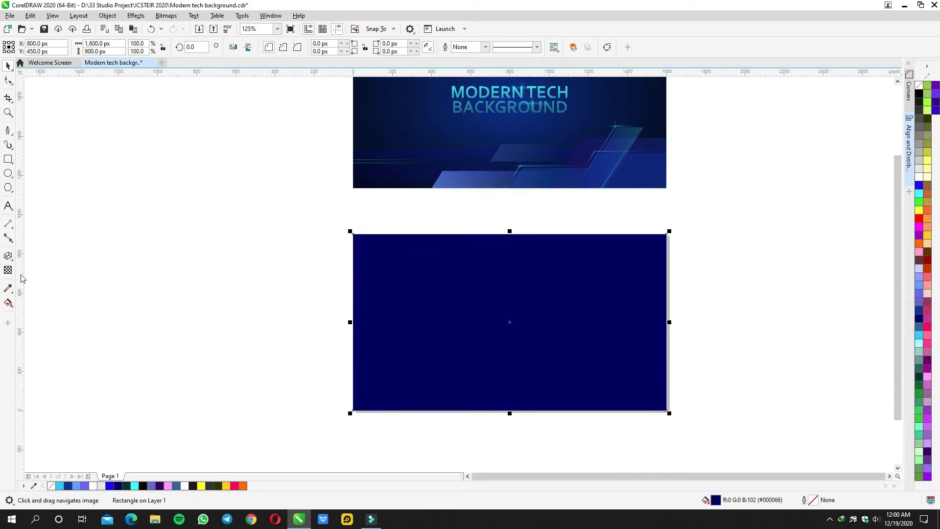
click(8, 303)
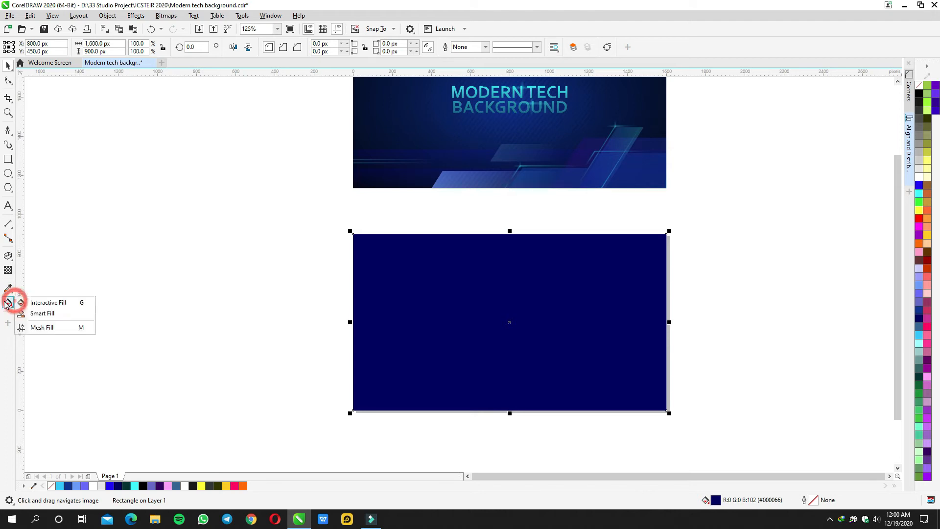
click(43, 305)
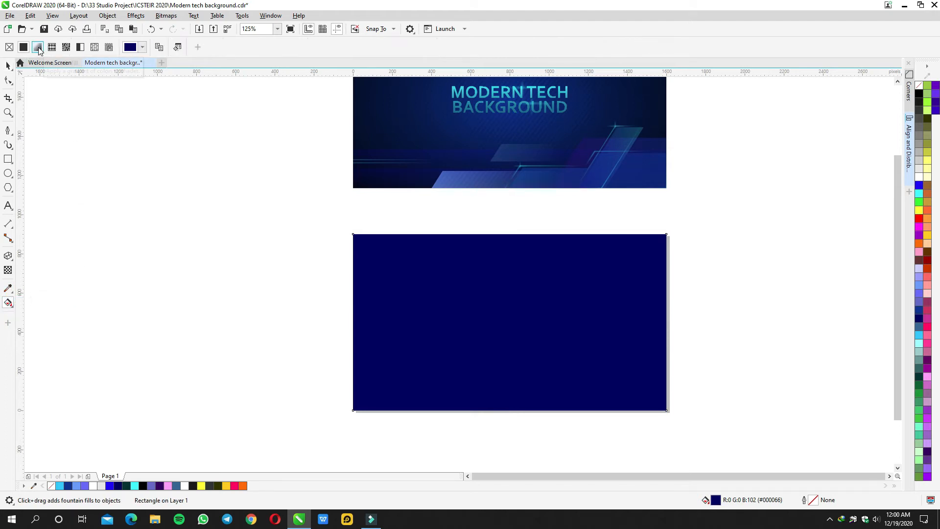
click(38, 49)
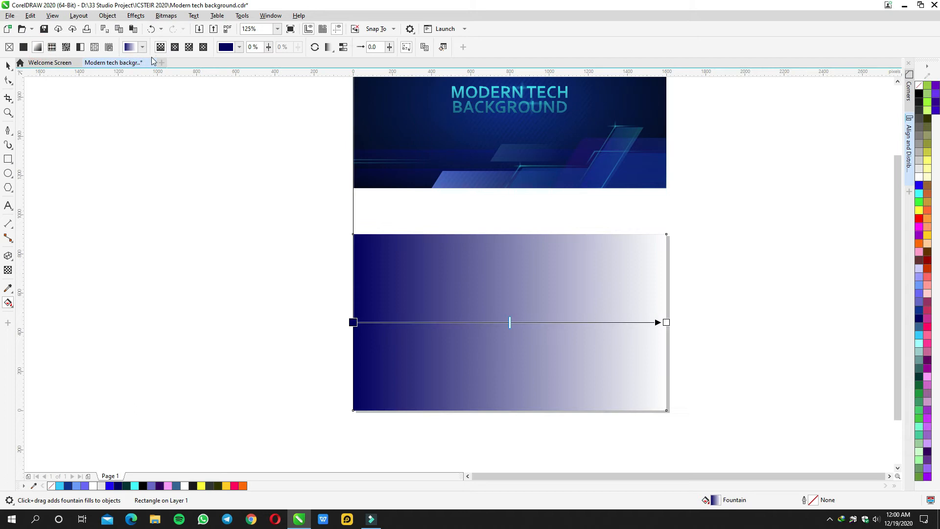
click(175, 47)
click(510, 321)
click(921, 96)
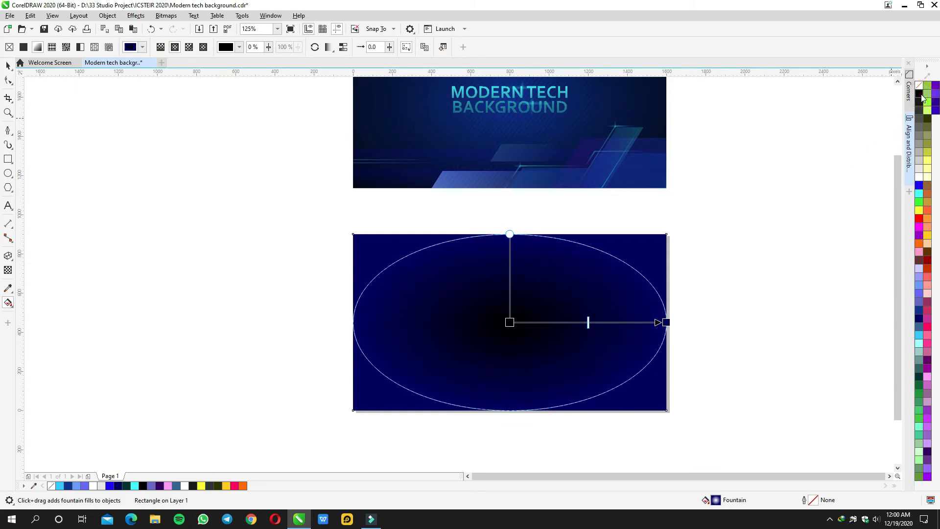
Step: Reverse the elliptical fill so navy is at the center, extend its outer end well beyond the rectangle's side, and deselect
drag(609, 276, 606, 294)
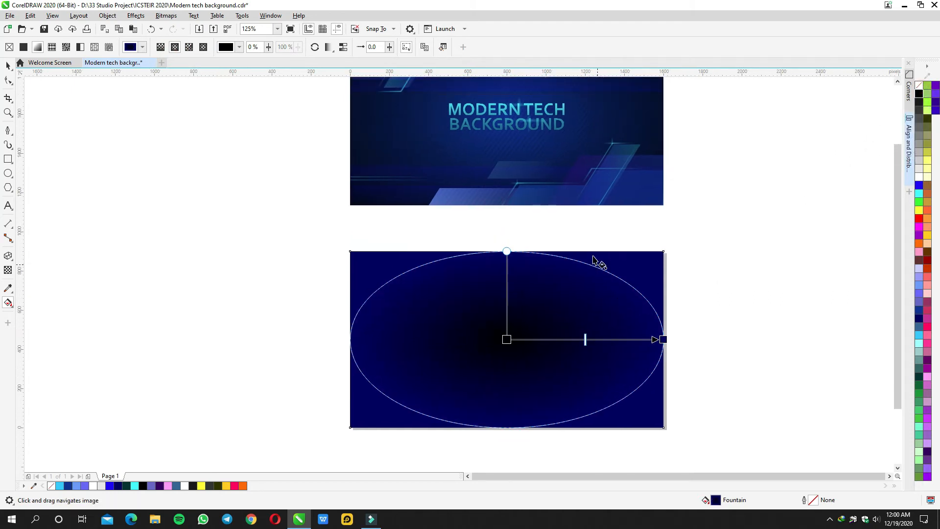
click(316, 47)
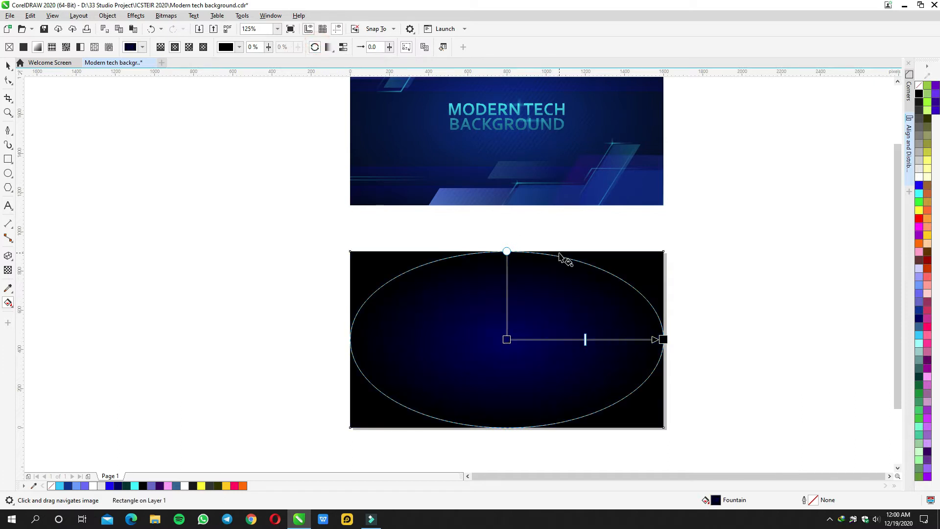
drag(664, 340, 771, 339)
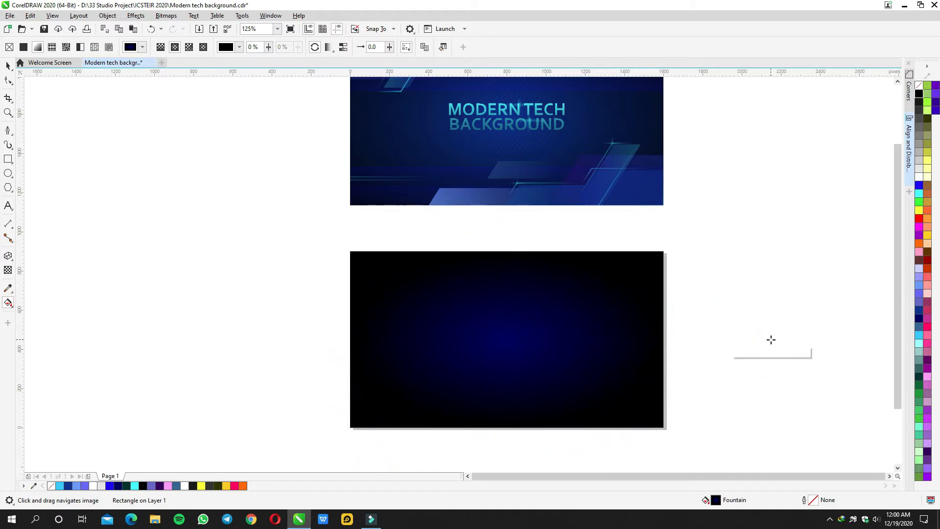
key(space)
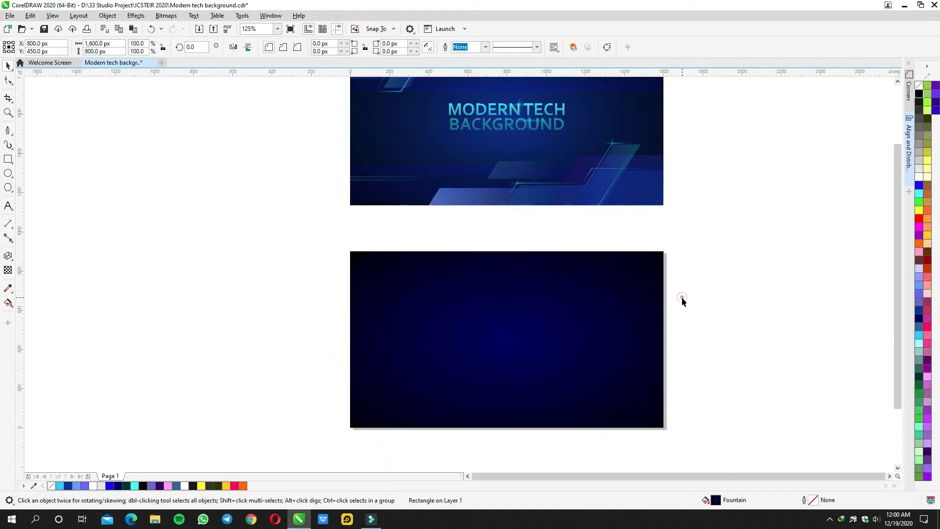
click(682, 298)
Step: Examine the angled shapes and lines in the corners of the finished reference design
drag(684, 297, 725, 330)
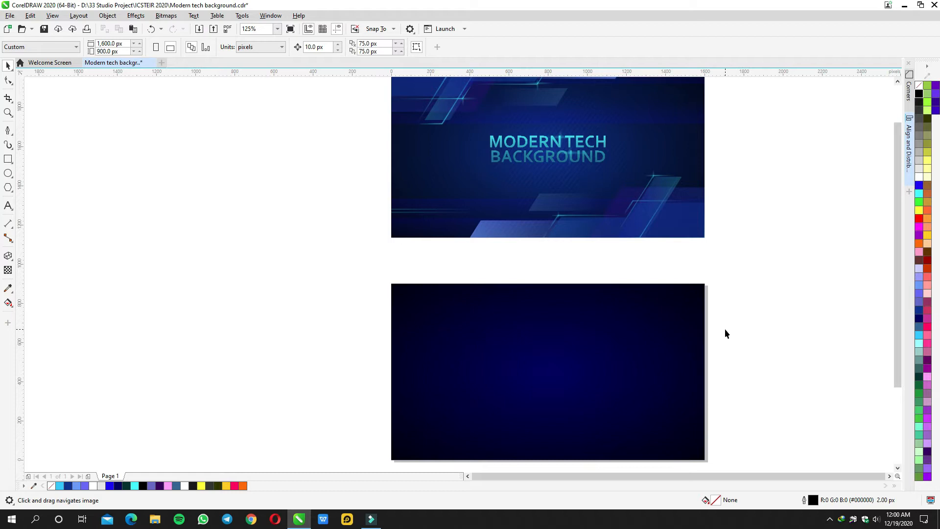
drag(649, 300, 674, 361)
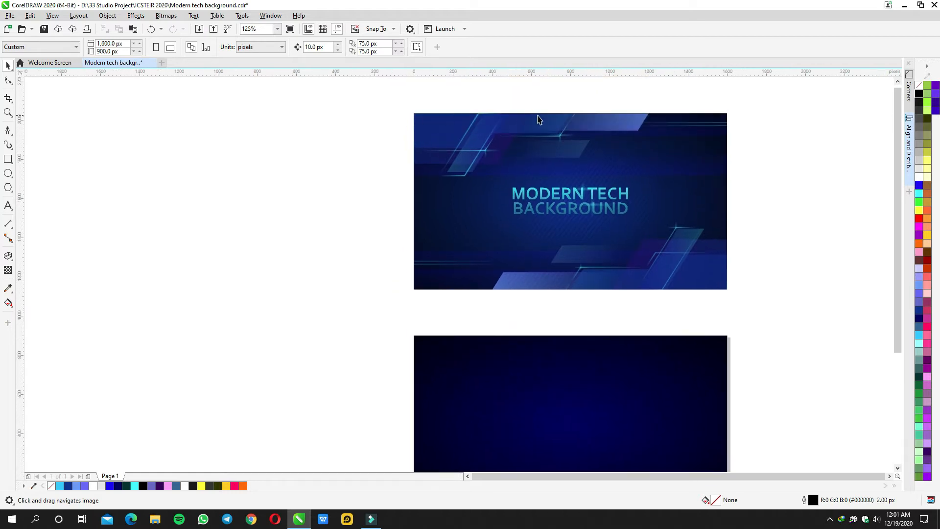
drag(565, 238, 554, 311)
scroll(556, 200, up, 2)
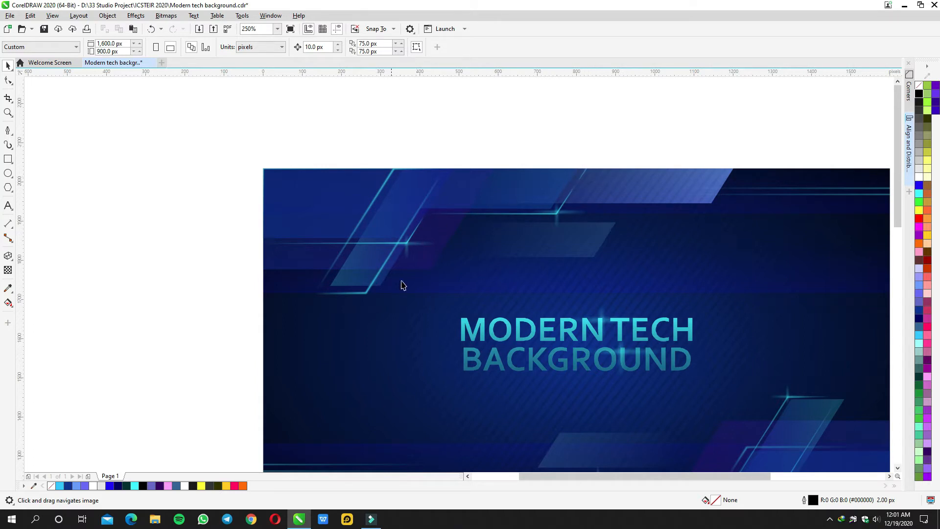
scroll(560, 248, down, 3)
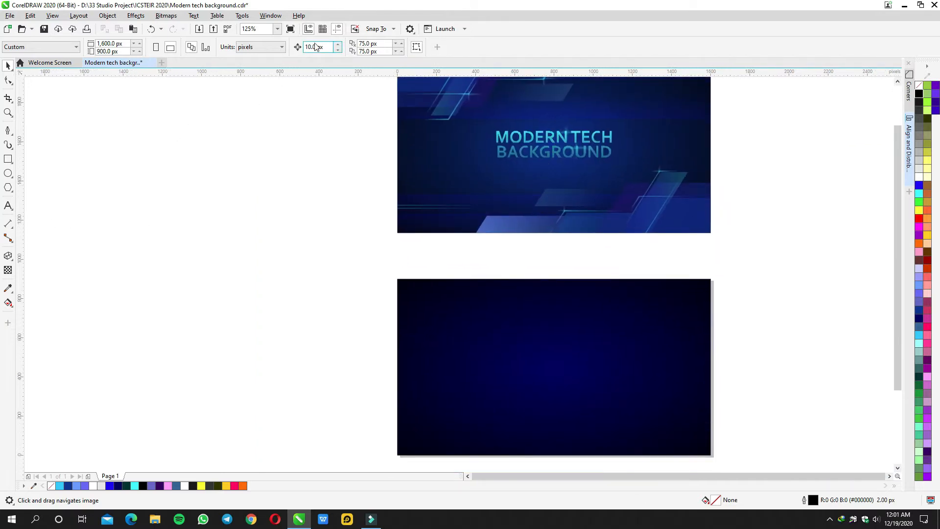
Step: Check the snapping options for the document grid, baseline grid, guidelines, objects and page
click(373, 31)
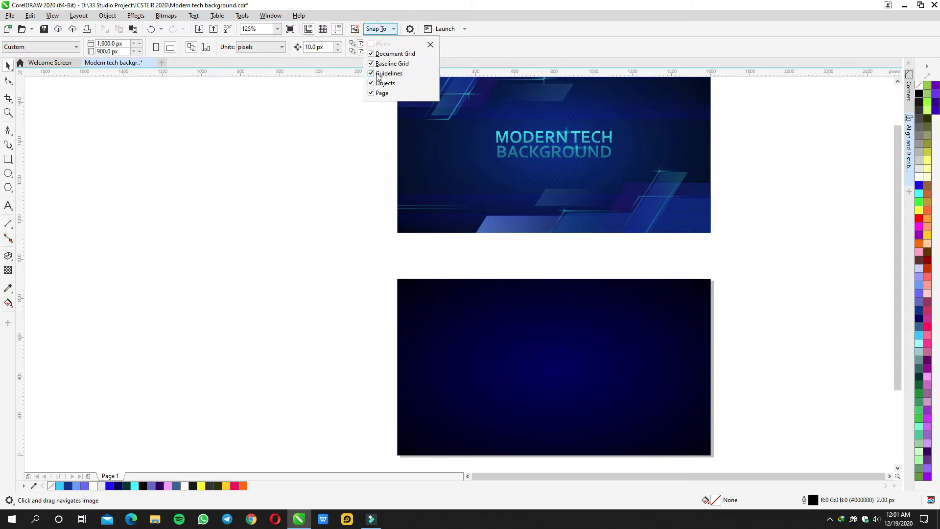
click(304, 114)
click(384, 30)
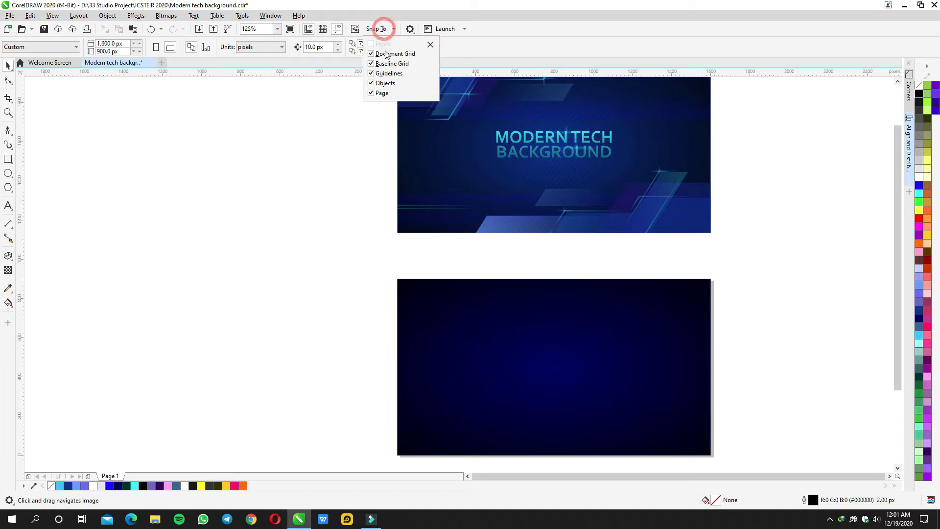
click(387, 73)
click(391, 53)
click(391, 64)
click(385, 83)
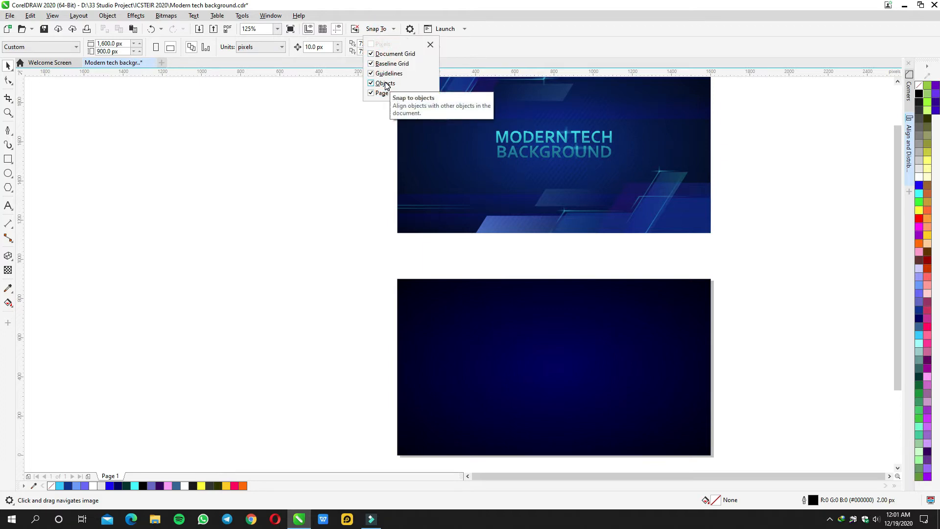
click(296, 159)
Step: Check that guidelines are displayed and place a vertical guideline at X 149.75 px across the page
drag(22, 198, 16, 205)
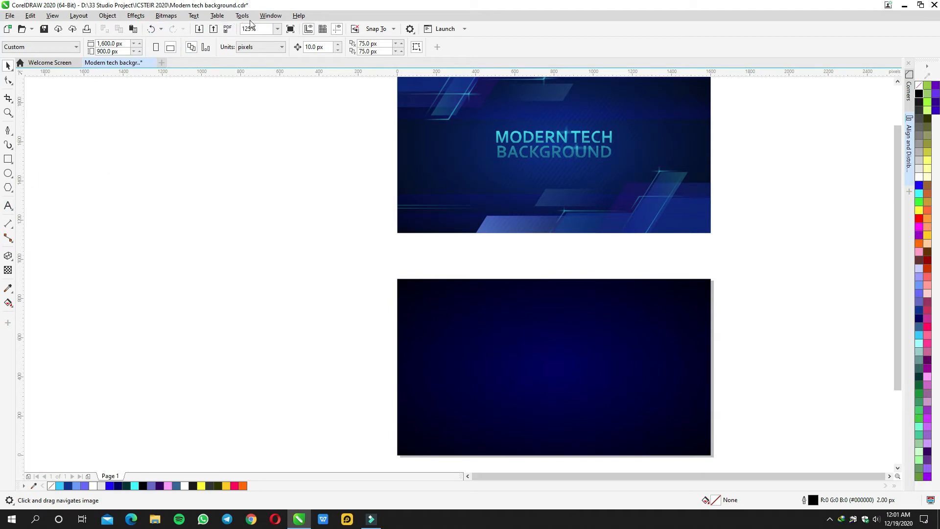
click(52, 16)
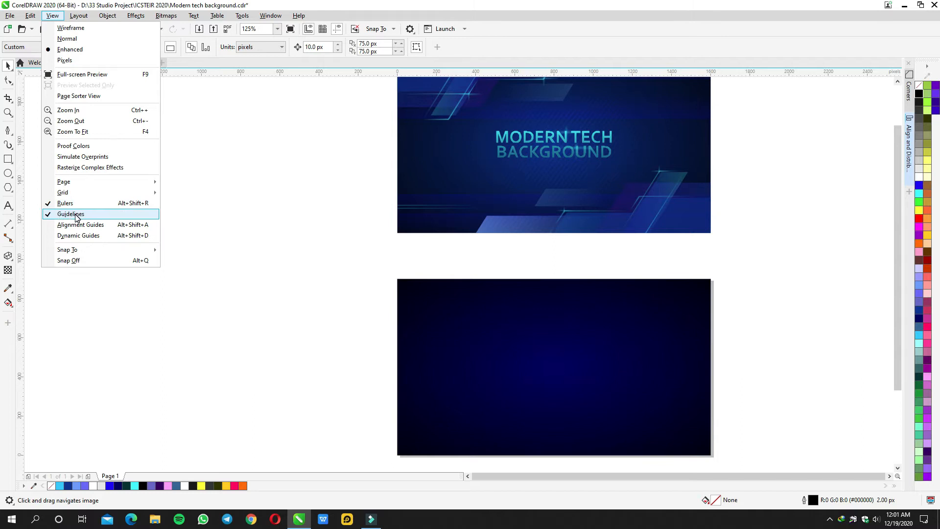
click(243, 225)
drag(21, 238, 427, 316)
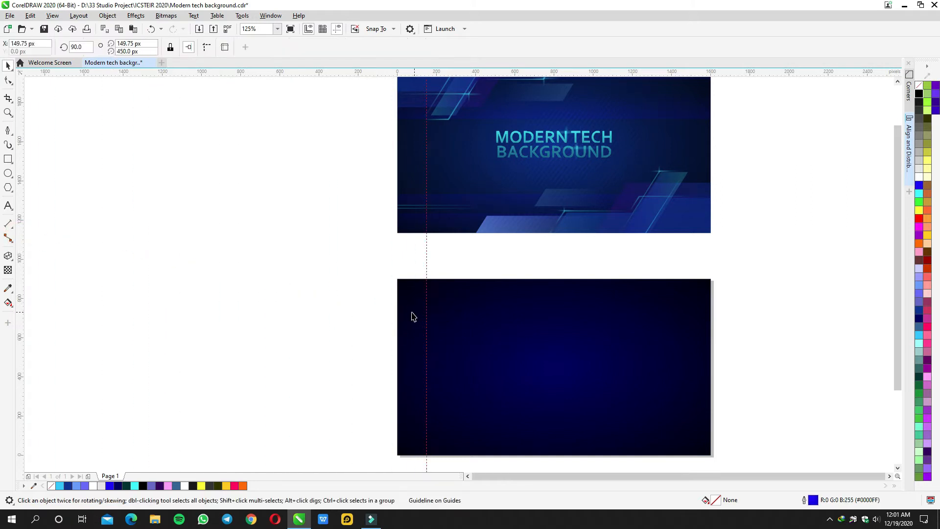
drag(426, 269, 563, 263)
key(ctrl+z)
key(ctrl+z)
Step: Rotate the vertical guideline to 60° and deselect it
drag(527, 241, 530, 240)
drag(493, 258, 585, 223)
scroll(513, 228, up, 1)
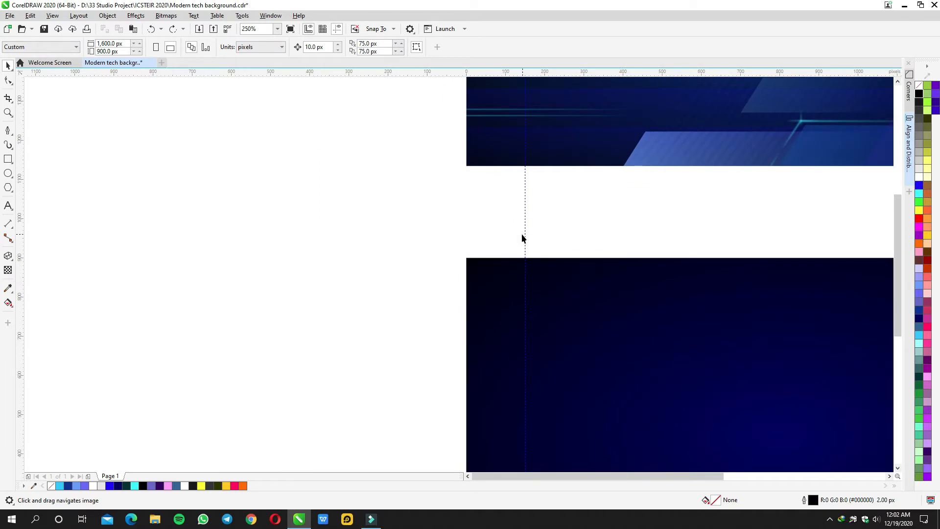
click(524, 236)
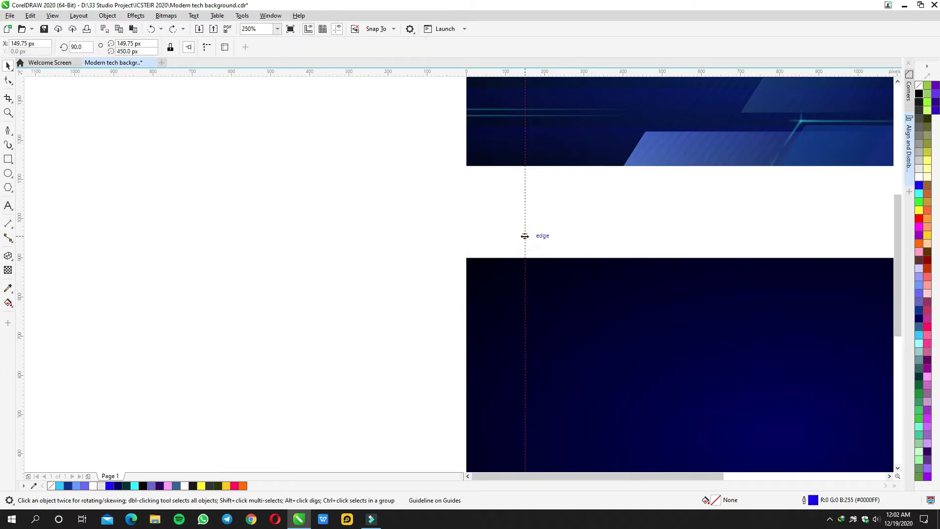
click(525, 236)
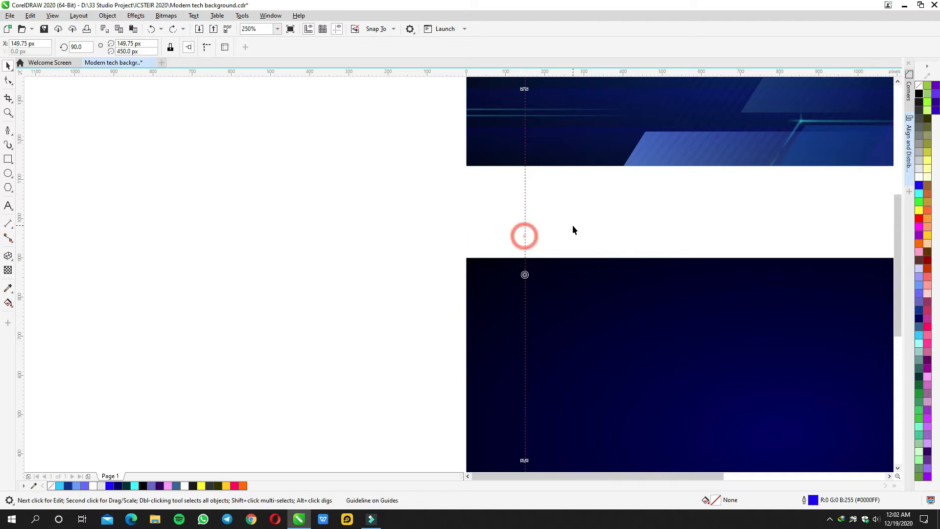
scroll(572, 224, down, 1)
drag(527, 131, 488, 190)
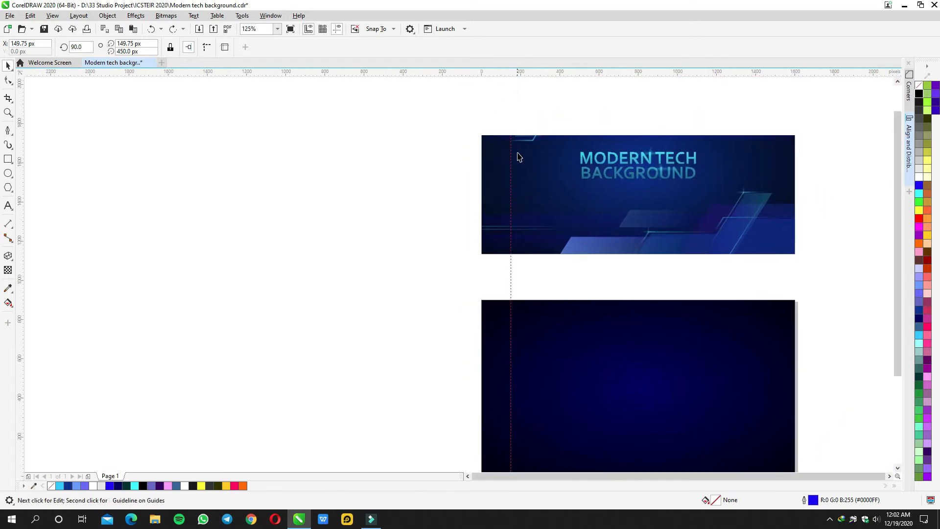
drag(513, 90, 621, 147)
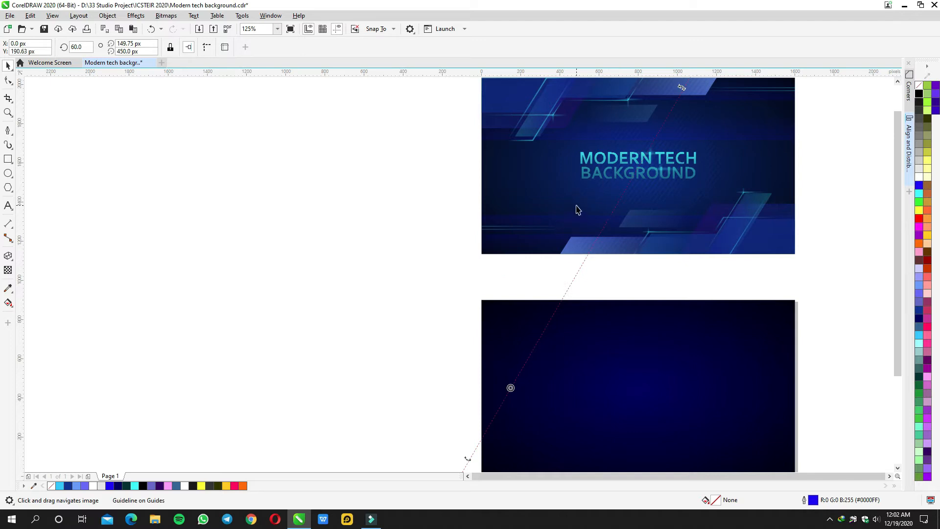
click(368, 263)
Step: Draw a rectangle about 741 x 181 px in the upper-left corner of the gradient background
drag(552, 319, 479, 293)
scroll(575, 338, up, 1)
click(472, 225)
scroll(485, 235, down, 1)
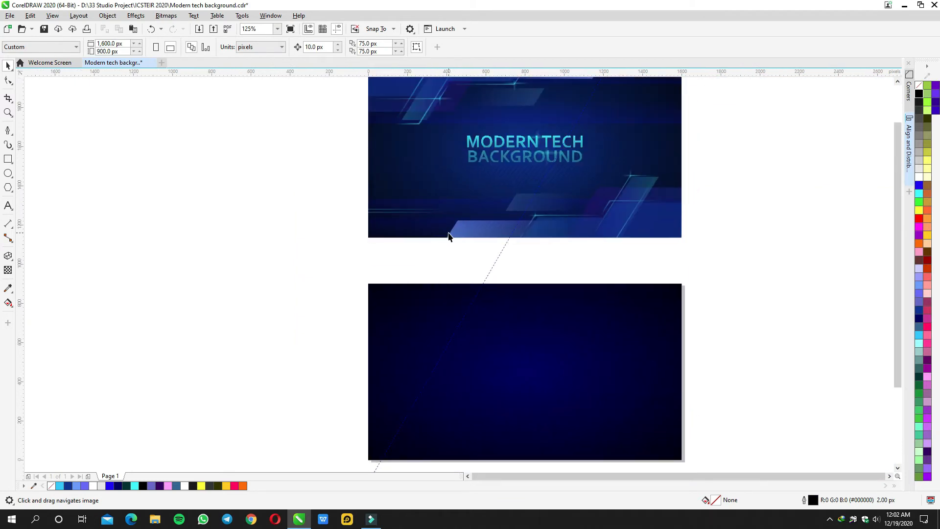
drag(456, 279, 442, 342)
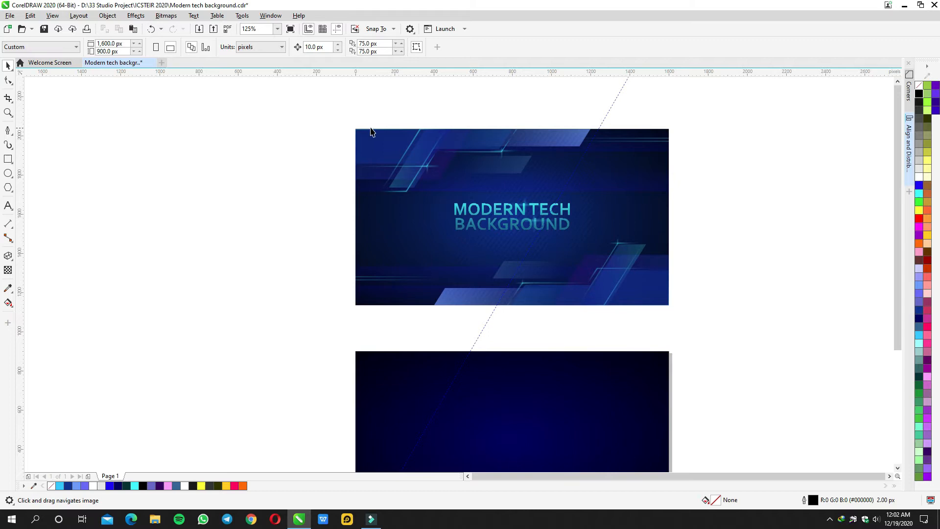
scroll(371, 132, down, 5)
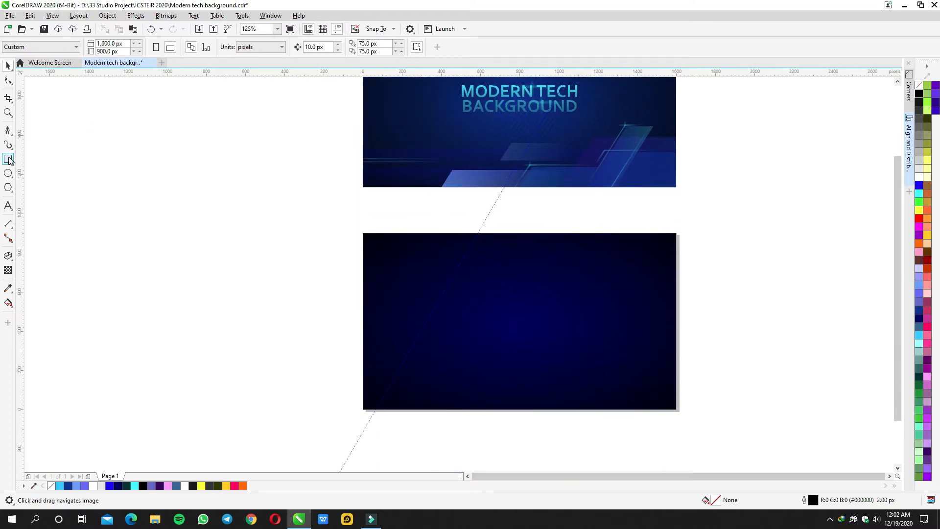
click(9, 160)
click(6, 164)
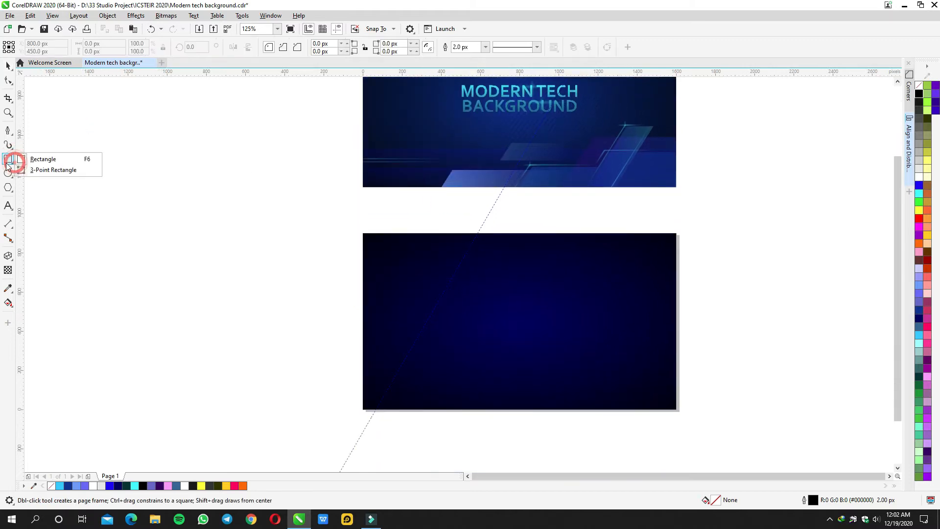
click(43, 159)
drag(379, 240, 508, 269)
drag(475, 201, 558, 267)
key(space)
Step: Give the new rectangle a white outline and convert it to curves
click(530, 260)
click(531, 304)
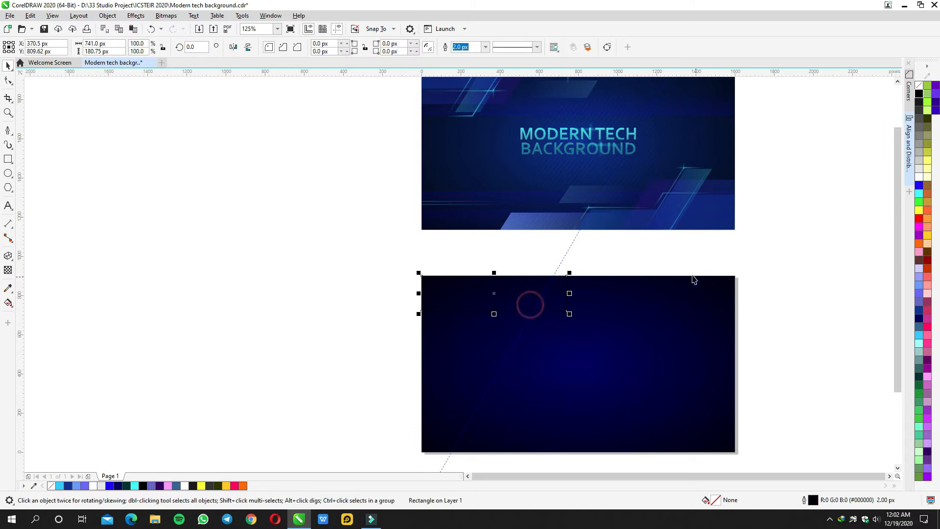
right_click(920, 180)
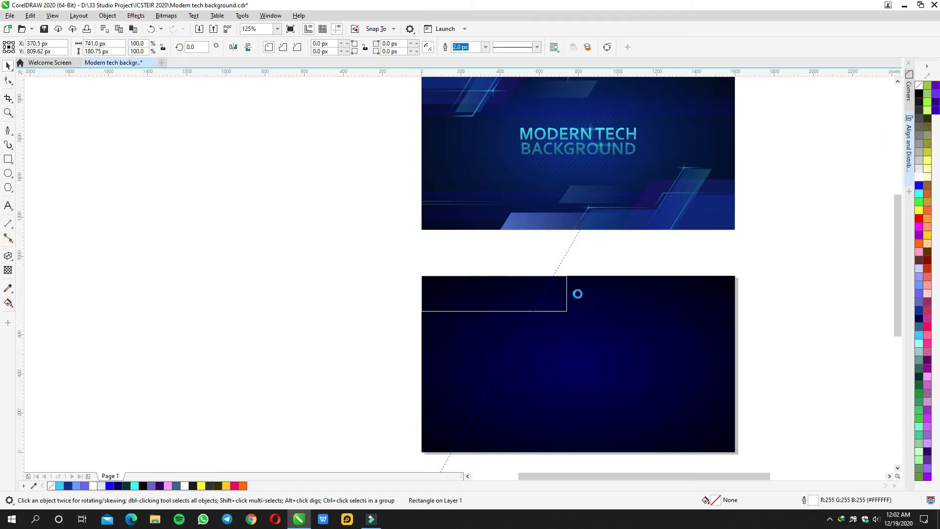
scroll(578, 292, up, 2)
right_click(597, 278)
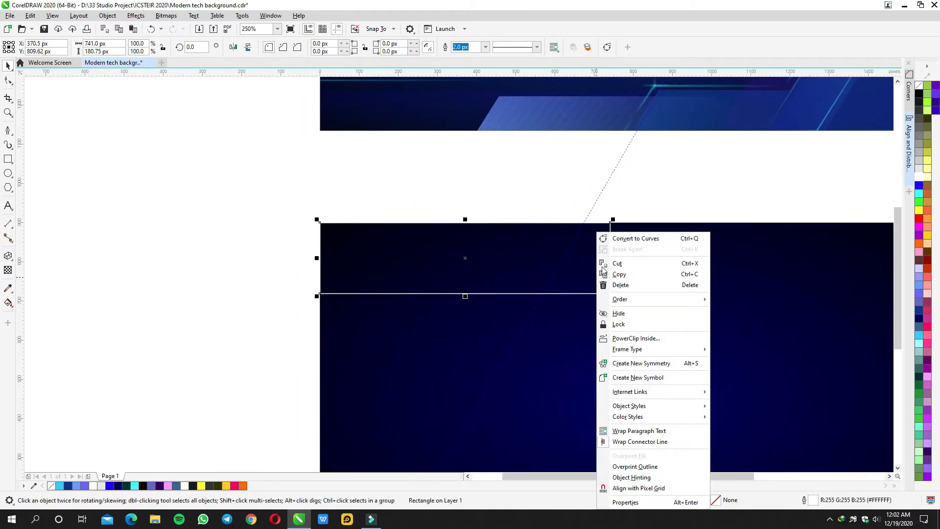
click(622, 238)
Step: Move the two right-hand nodes of the rectangle onto the 60° guideline to slant its right side, and deselect
click(552, 195)
double_click(590, 263)
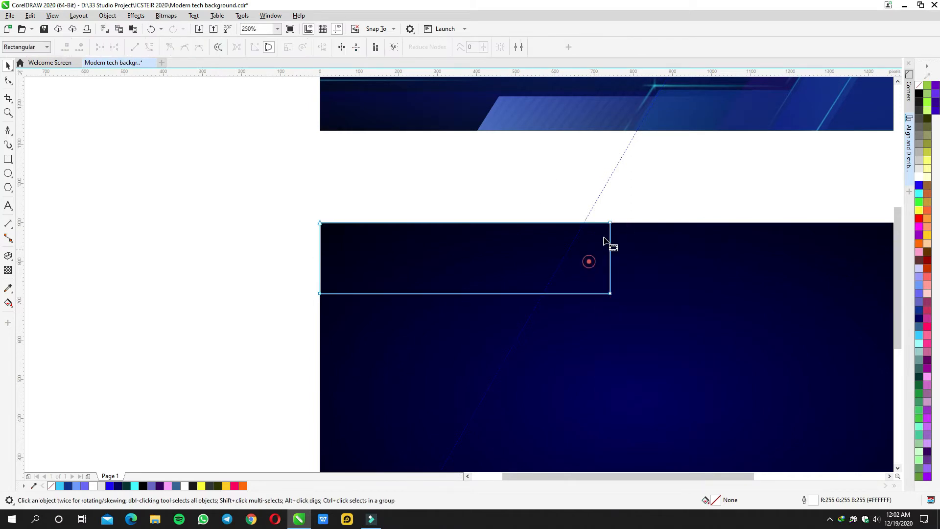
drag(610, 223, 593, 234)
drag(611, 294, 584, 268)
key(space)
scroll(583, 268, down, 1)
click(569, 210)
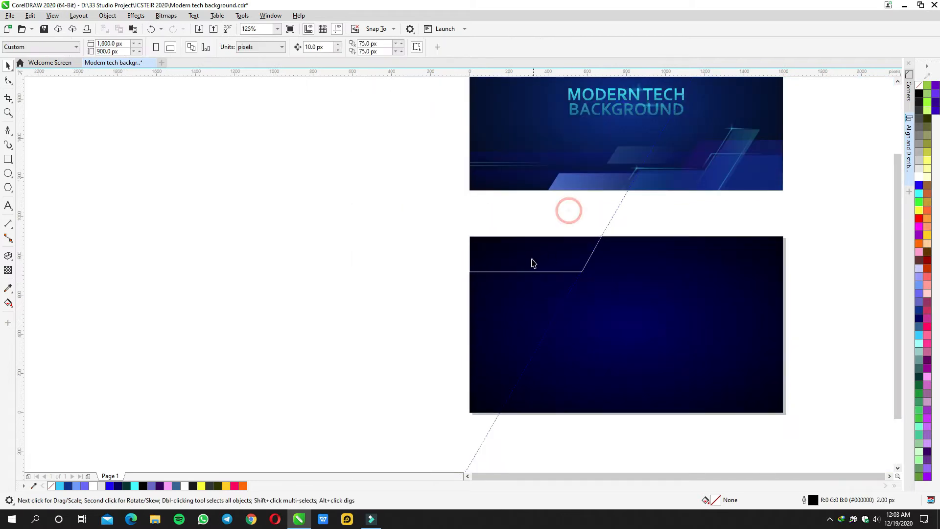
Step: Add two closely spaced nodes near the middle of the slanted shape's bottom edge
drag(550, 191, 529, 287)
drag(528, 226, 521, 272)
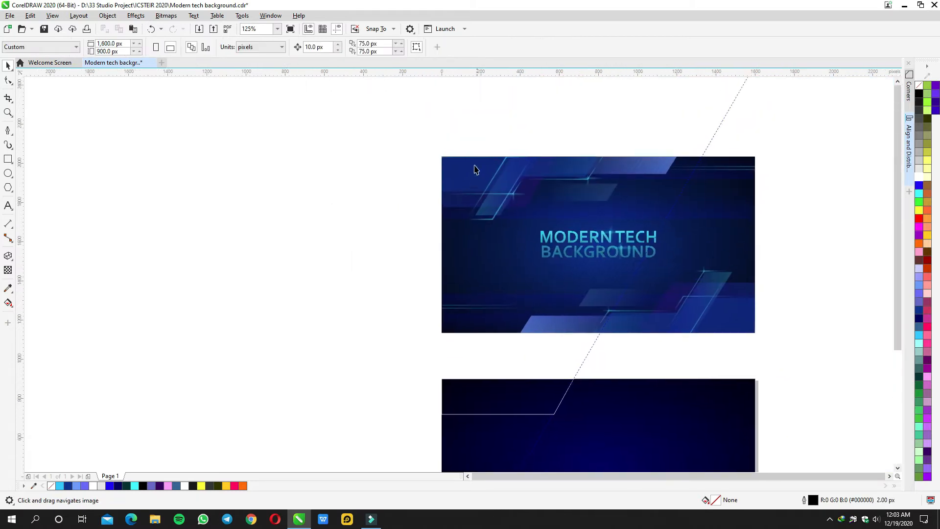
scroll(519, 196, down, 2)
scroll(555, 294, down, 2)
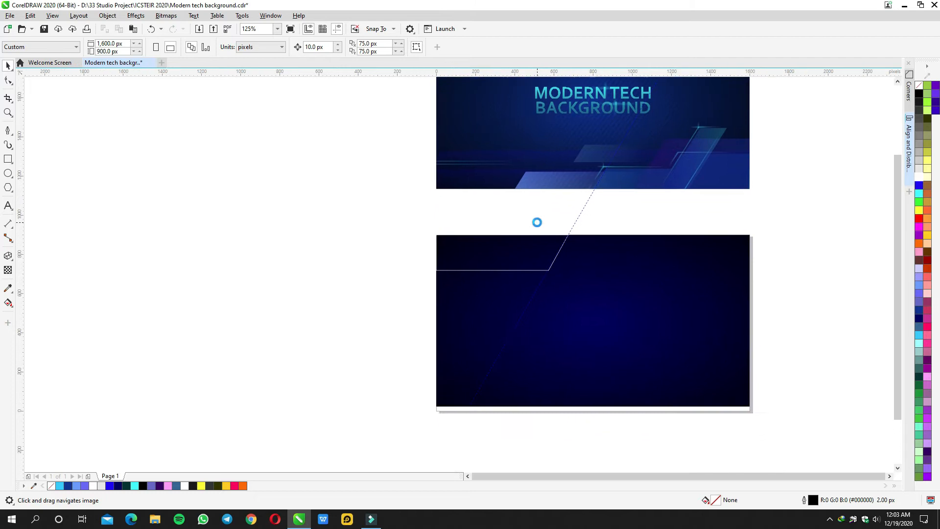
scroll(515, 269, up, 2)
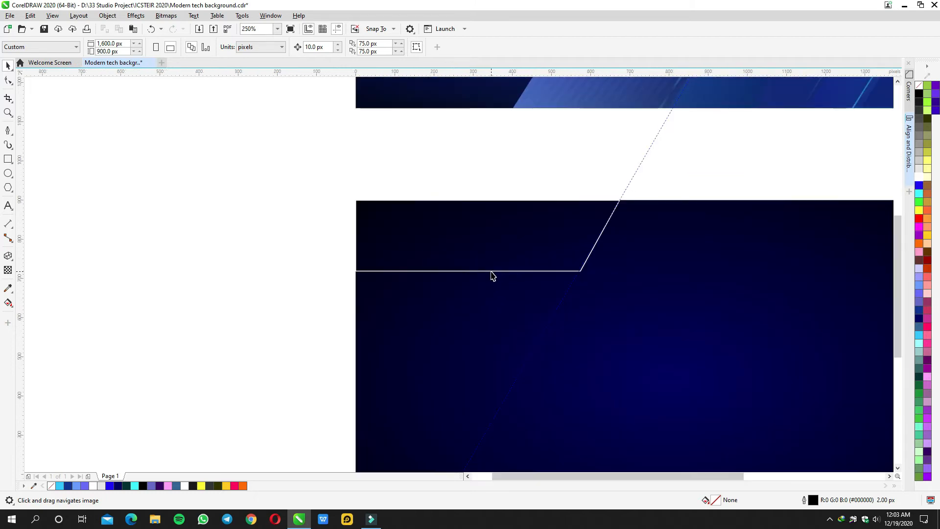
double_click(492, 271)
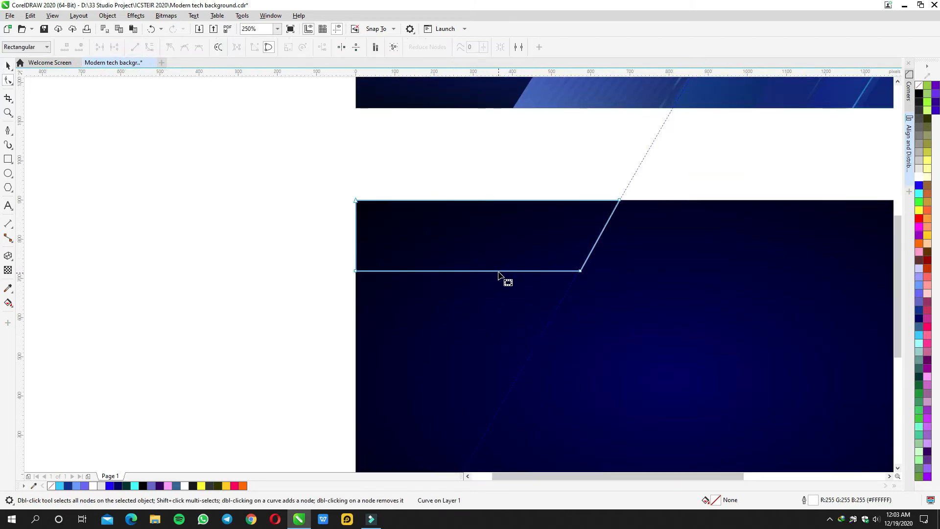
click(499, 271)
double_click(498, 270)
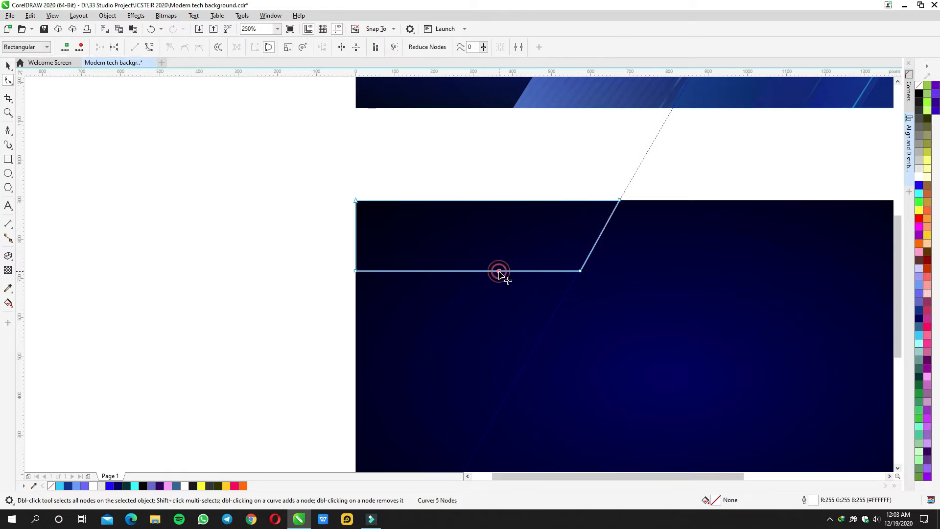
scroll(500, 273, up, 2)
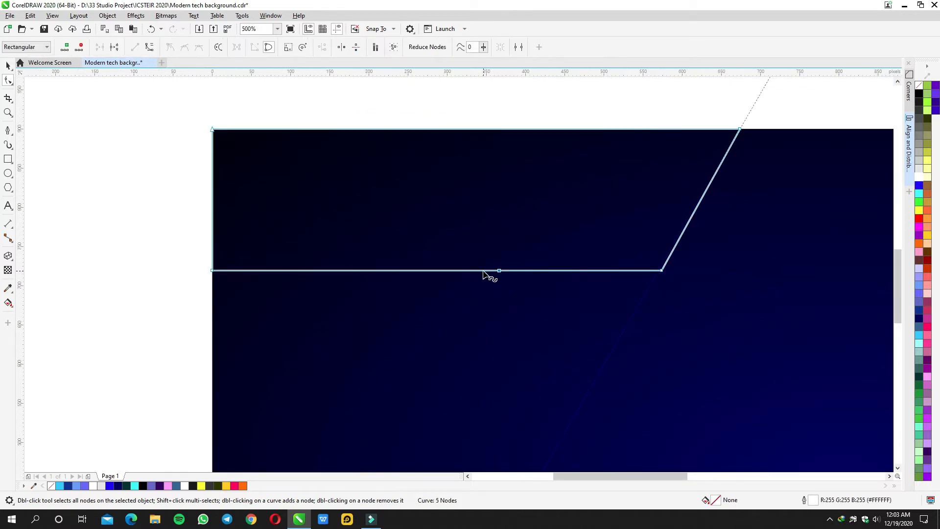
double_click(483, 271)
scroll(358, 265, down, 2)
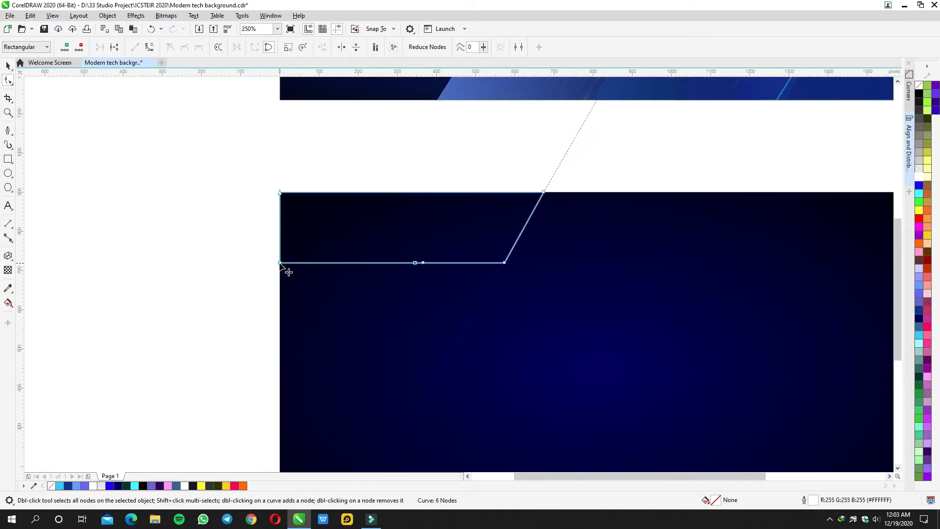
Step: Move the left section of the bottom edge down and the right section up to form a stepped edge
drag(262, 254, 414, 295)
mouse_move(410, 242)
mouse_down()
mouse_move(518, 275)
mouse_move(504, 247)
mouse_up()
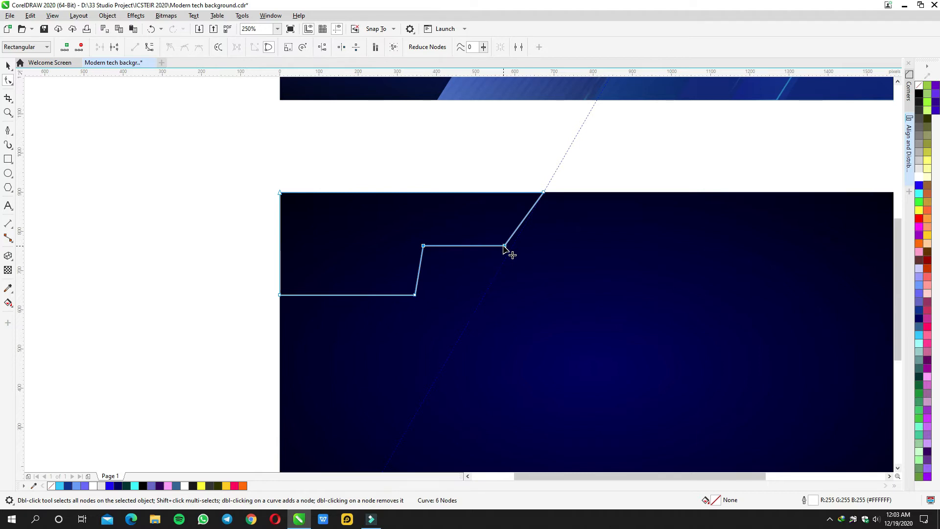
scroll(522, 242, up, 1)
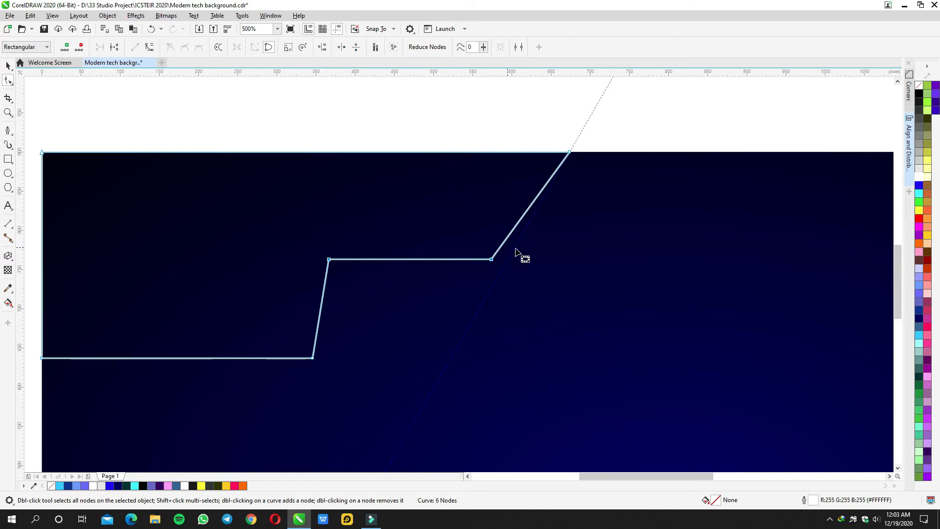
Step: Move the lower node of the shape's right side back onto the 60° guideline
key(space)
click(523, 234)
drag(473, 246, 526, 240)
key(space)
Step: Move the guideline to the upper node of the inner step and shift the step's lower node onto it
key(space)
click(583, 314)
drag(583, 316, 451, 243)
double_click(438, 317)
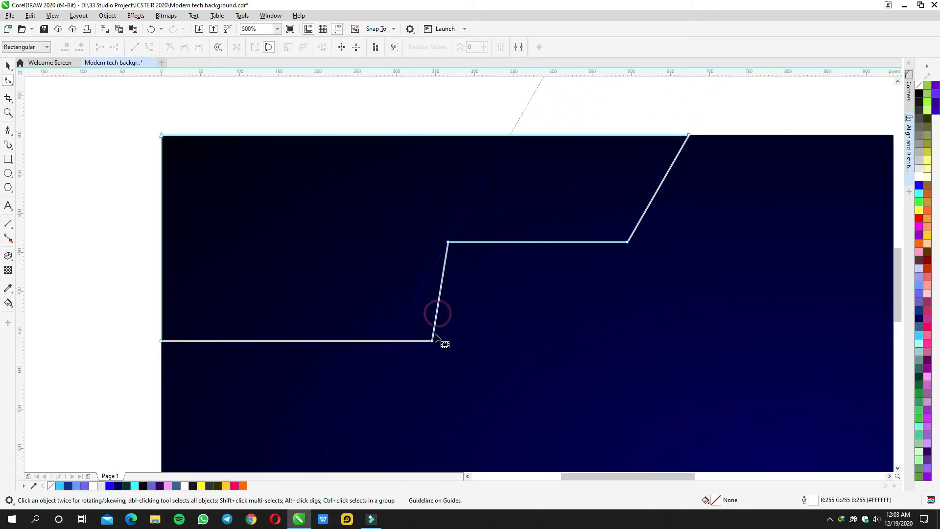
drag(433, 341, 391, 341)
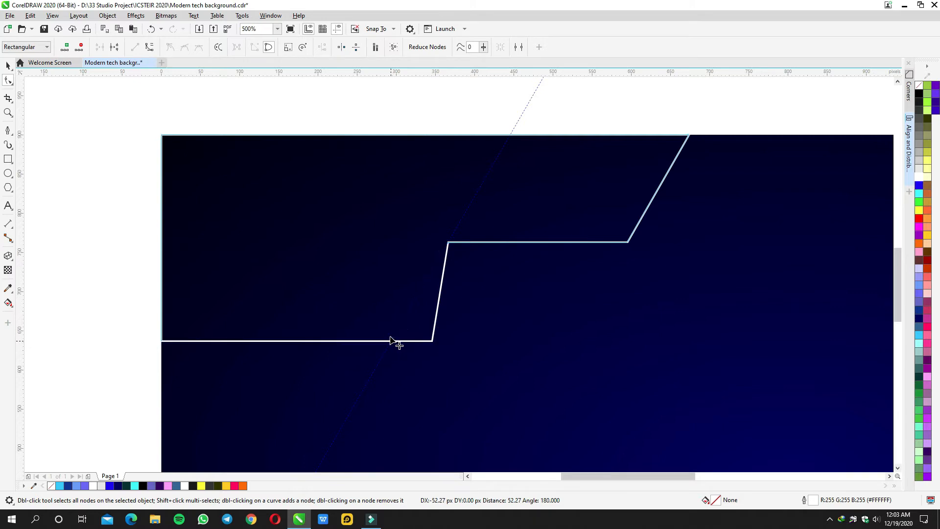
Step: Fill the stepped shape in the background's upper-left corner with solid blue #0000FF
key(space)
scroll(417, 316, down, 1)
click(197, 276)
drag(233, 288, 277, 290)
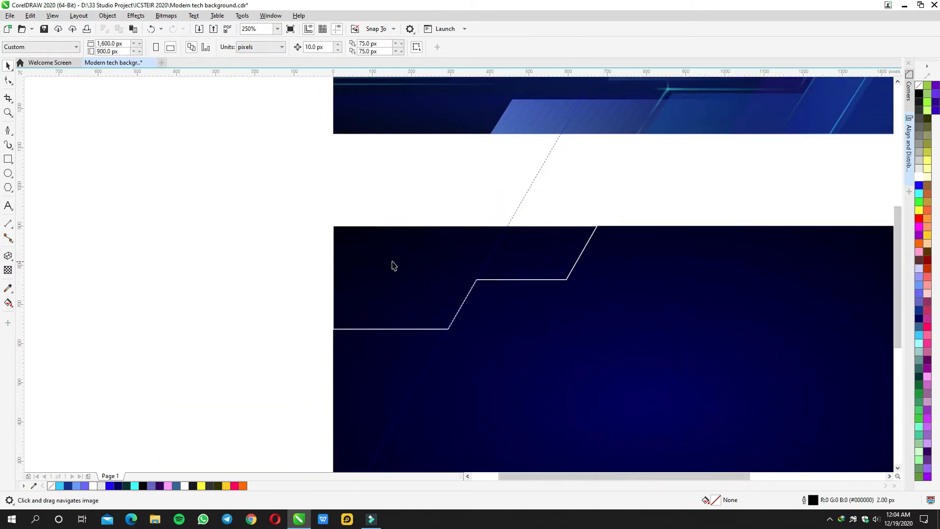
scroll(478, 269, down, 2)
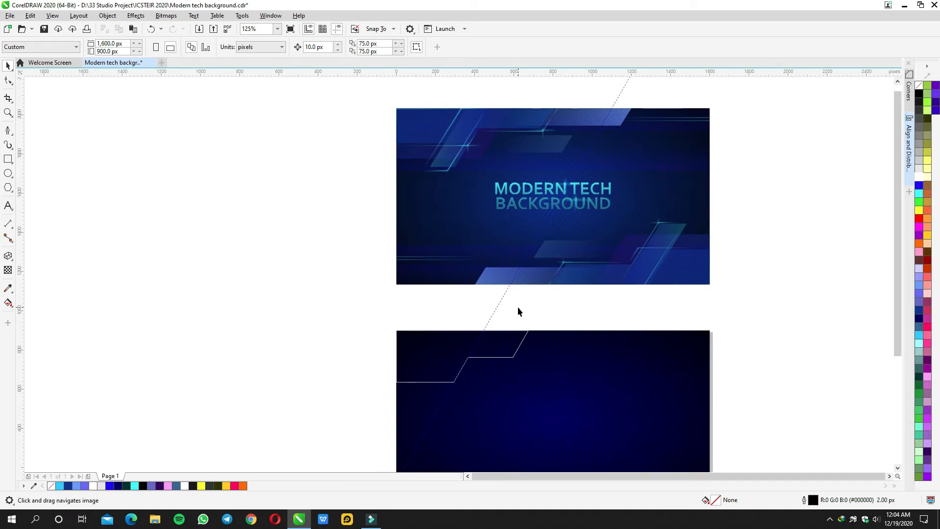
drag(517, 317, 523, 294)
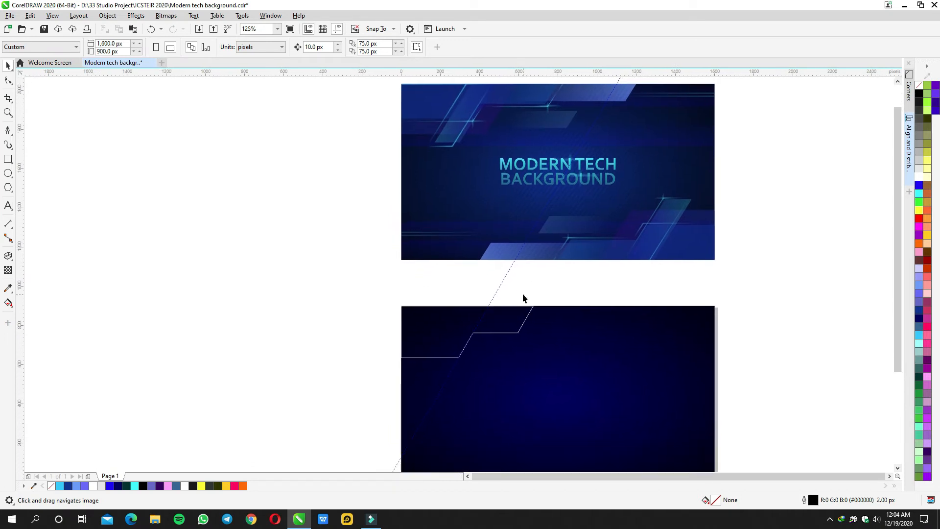
click(512, 327)
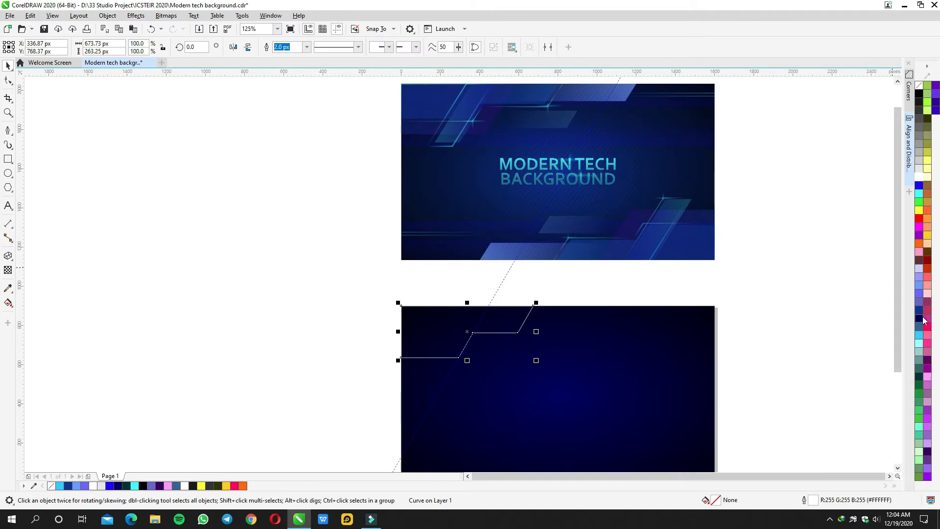
click(919, 336)
click(920, 186)
drag(712, 281, 766, 230)
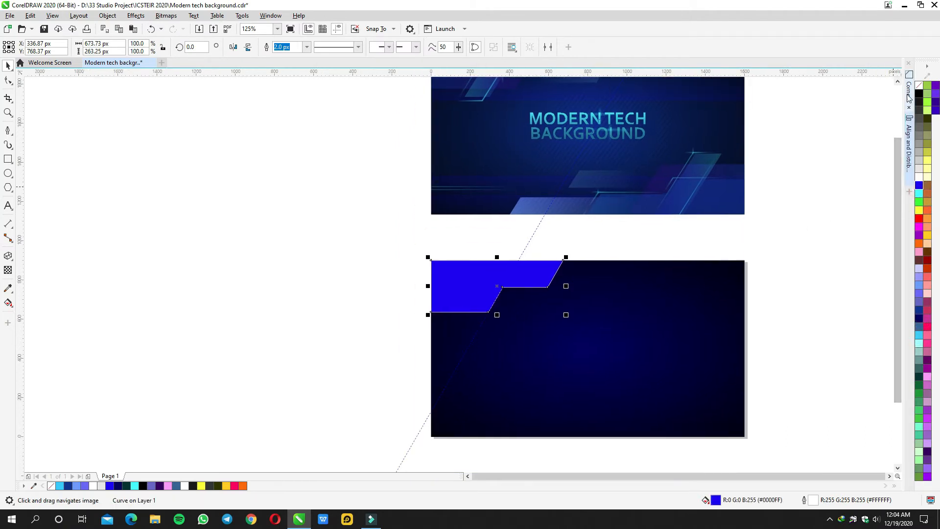
Step: Remove the outline of the blue stepped shape
right_click(919, 86)
drag(538, 227, 504, 311)
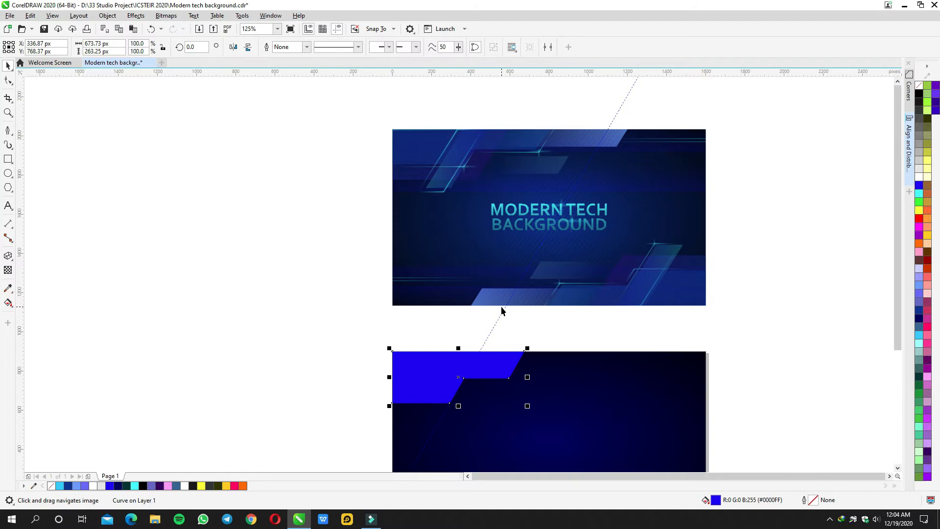
drag(501, 307, 515, 274)
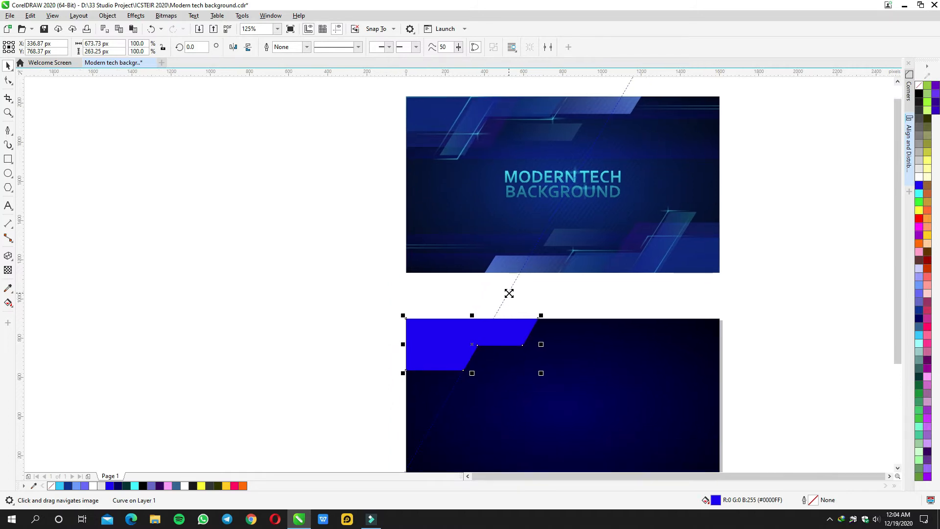
drag(500, 308, 504, 288)
key(ctrl+z)
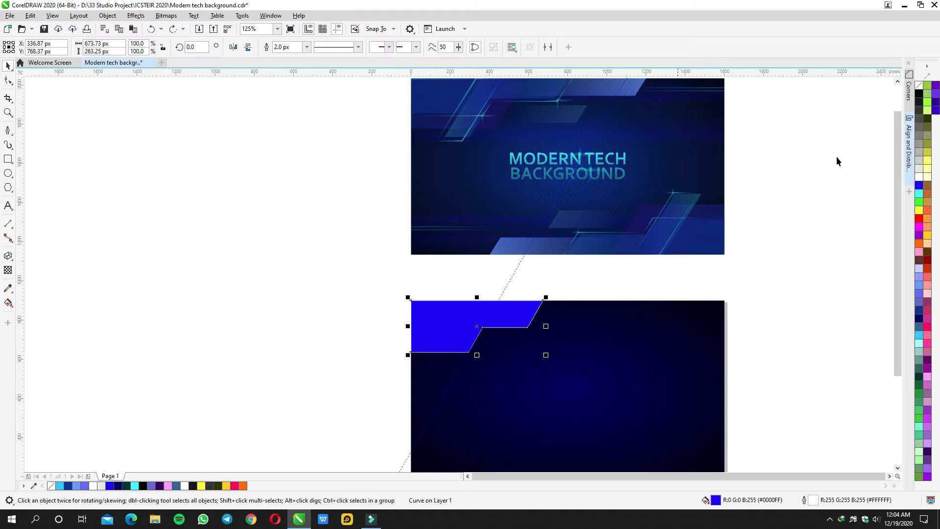
right_click(919, 86)
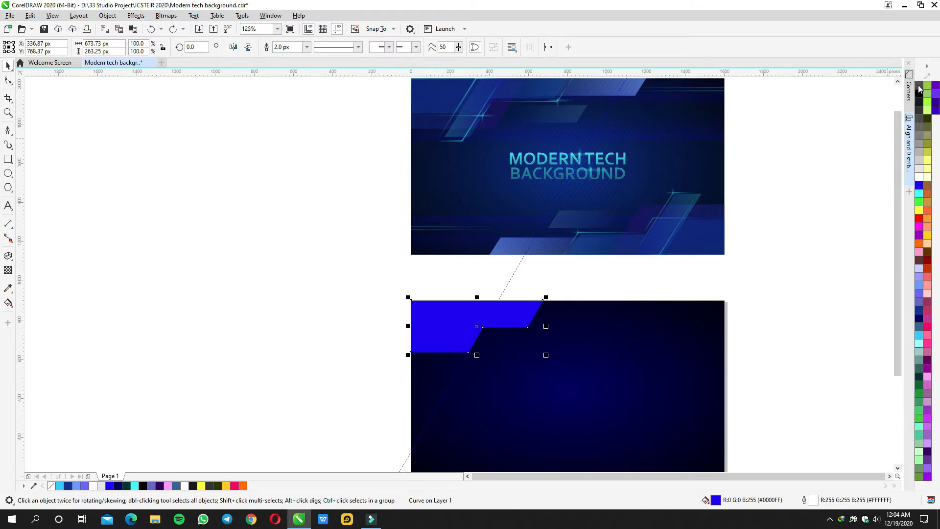
Step: Apply a horizontal linear transparency to the stepped shape that fades toward its left end, starting well beyond its right edge
click(8, 270)
drag(560, 319, 404, 318)
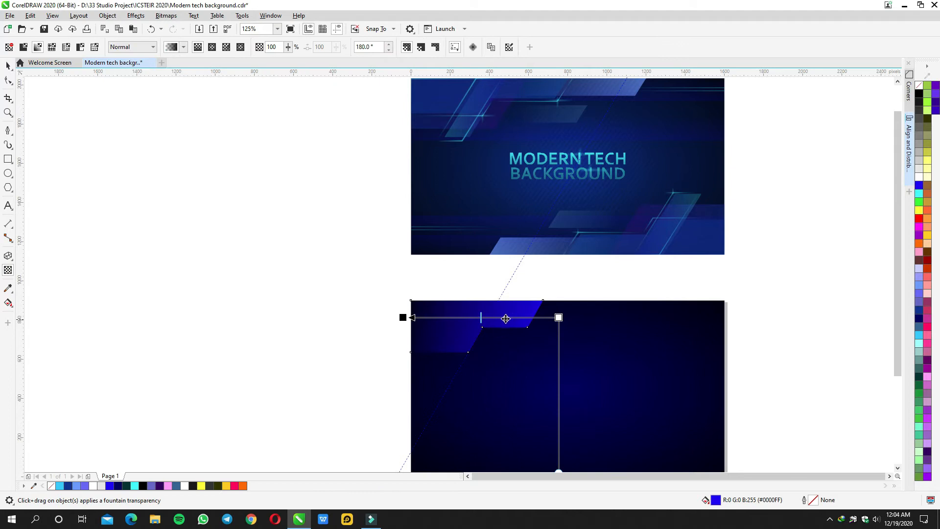
drag(560, 317, 622, 318)
key(space)
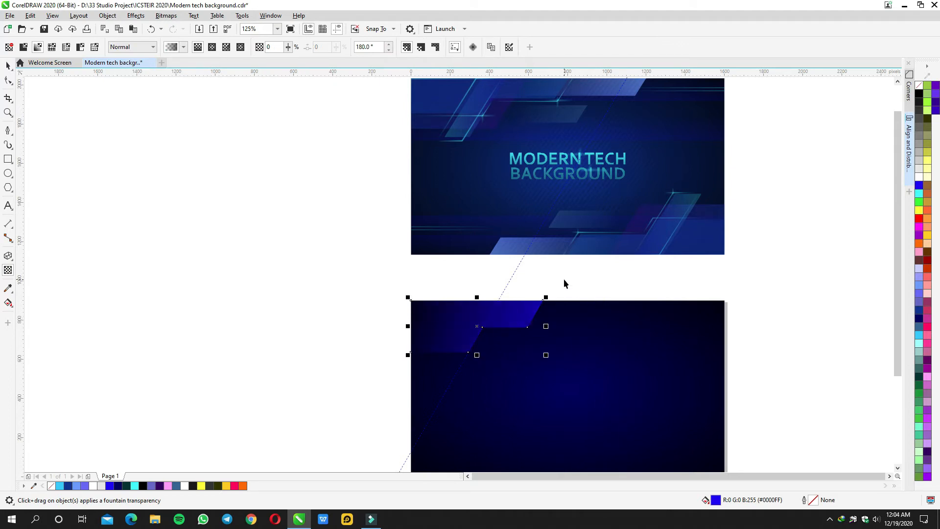
click(563, 279)
Step: Duplicate the stepped shape 125 px to the right and raise the right section of the copy's bottom edge
scroll(508, 298, up, 2)
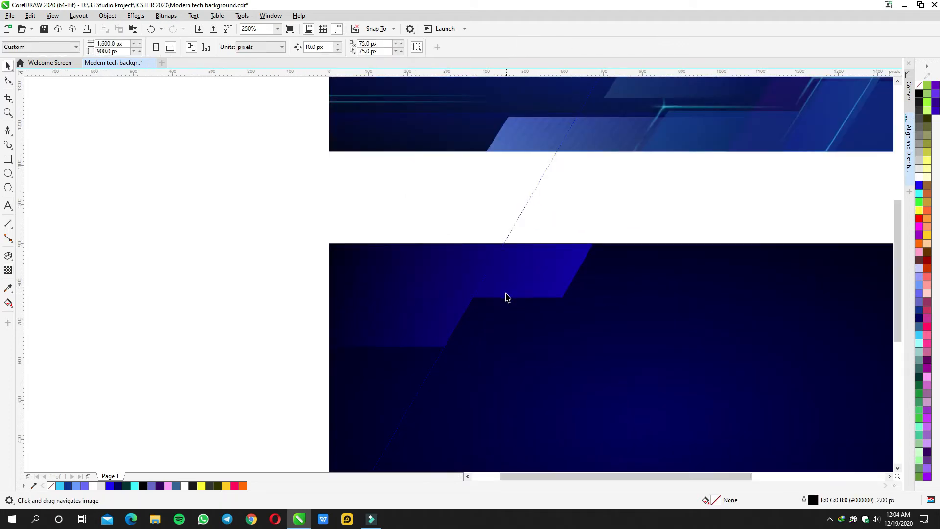
drag(505, 280, 643, 329)
double_click(547, 274)
drag(610, 296, 612, 277)
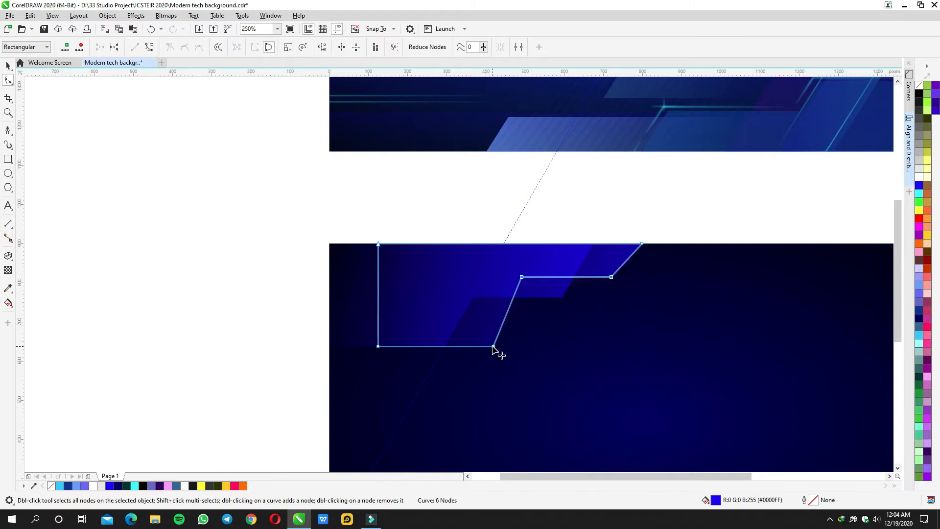
drag(494, 346, 378, 279)
key(ctrl+z)
key(ctrl+z)
Step: Trim away the copy's lower-left section with a temporary rectangle and delete the rectangle
key(space)
click(8, 160)
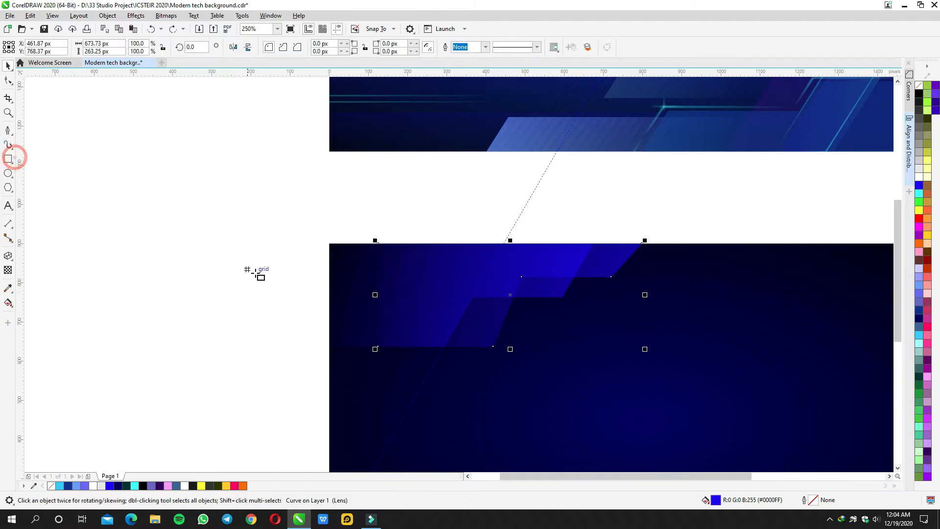
mouse_move(531, 277)
mouse_down()
mouse_move(354, 338)
mouse_move(290, 372)
mouse_up()
key(space)
shift+click(464, 261)
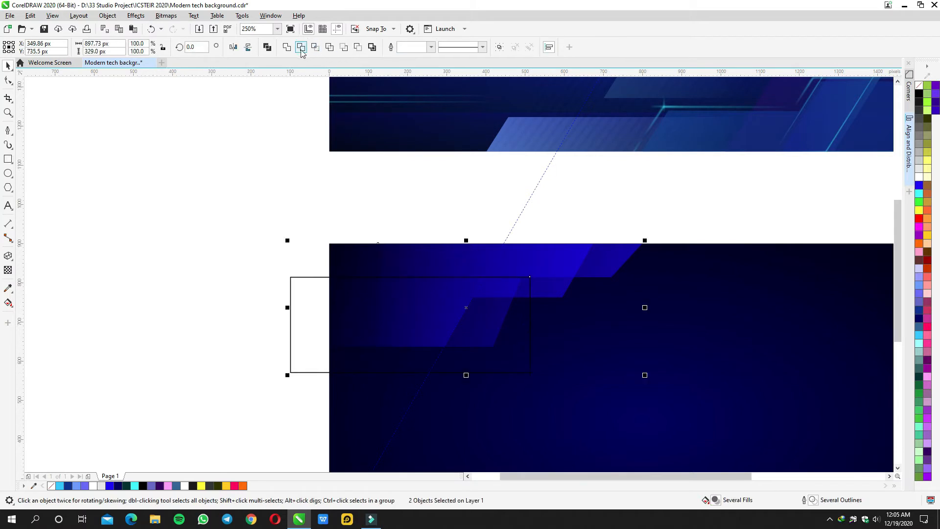
click(300, 51)
click(310, 292)
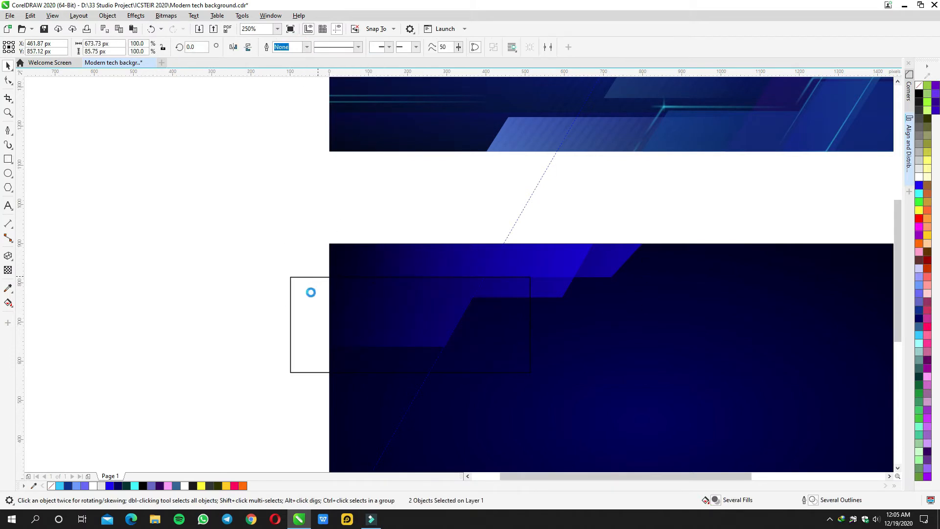
key(Delete)
Step: Extend the left side of the trimmed strip to the background's left edge
click(431, 257)
key(F10)
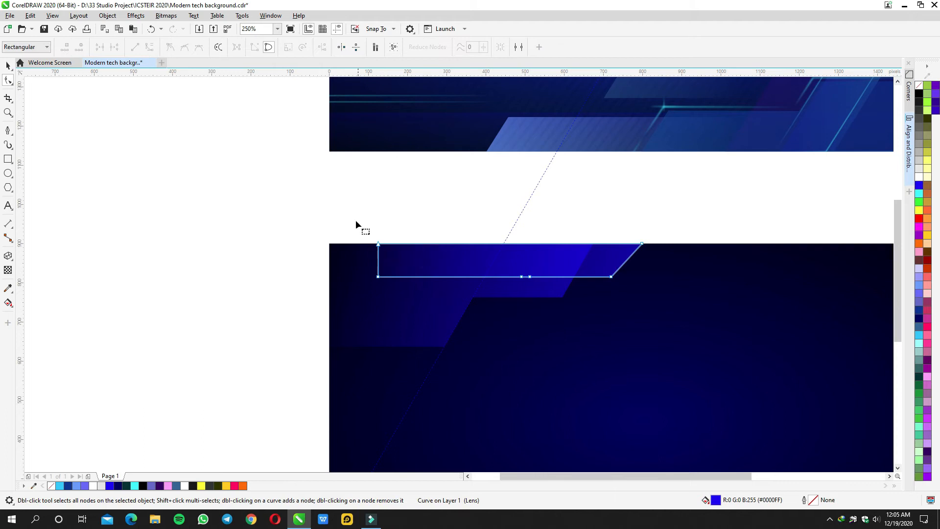
drag(356, 219, 329, 275)
drag(495, 249, 384, 245)
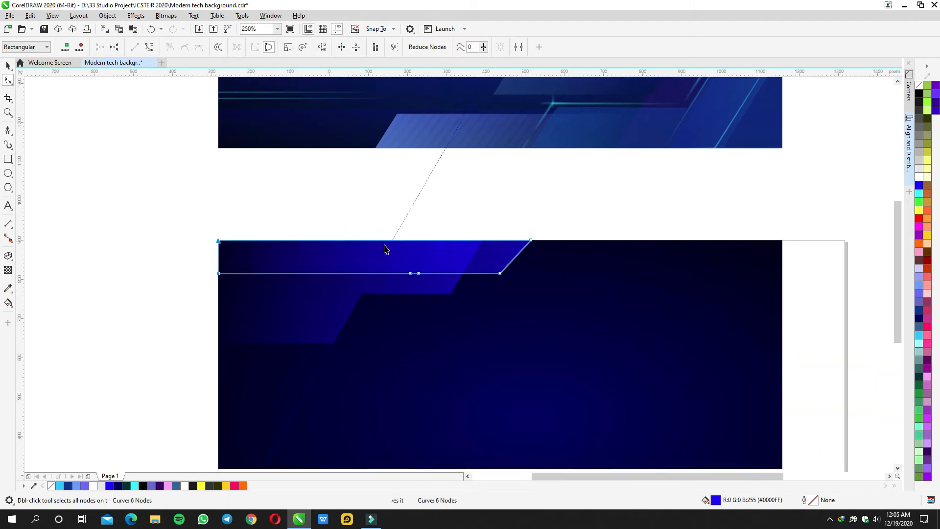
key(space)
click(499, 214)
Step: Duplicate the 60° guideline and place the copy through the strip's upper-right corner
drag(411, 207, 539, 237)
scroll(551, 235, up, 3)
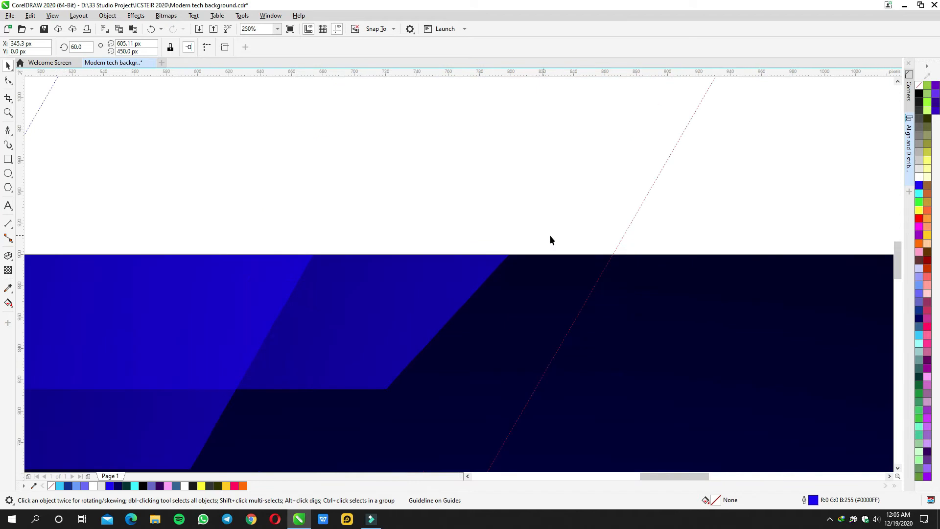
drag(612, 258, 545, 211)
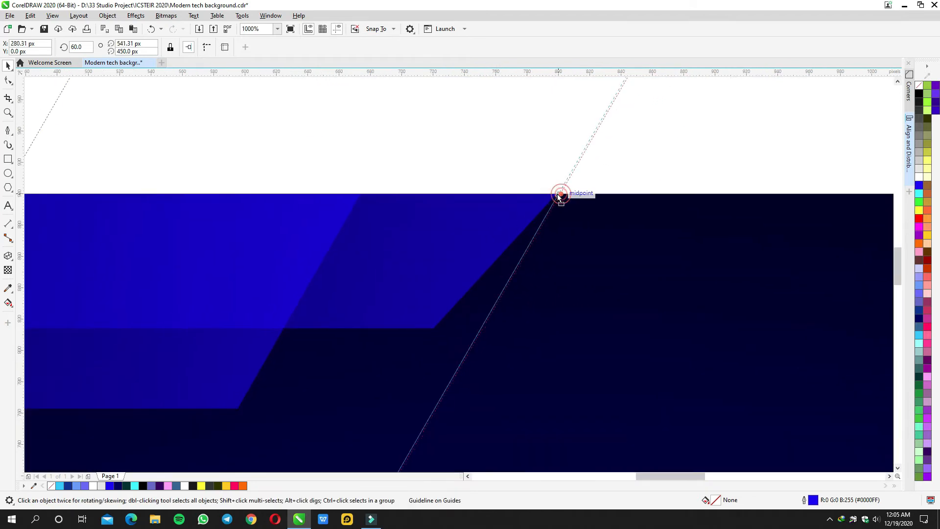
Step: Shift the strip's lower-right node horizontally onto the new 60° guideline
double_click(486, 236)
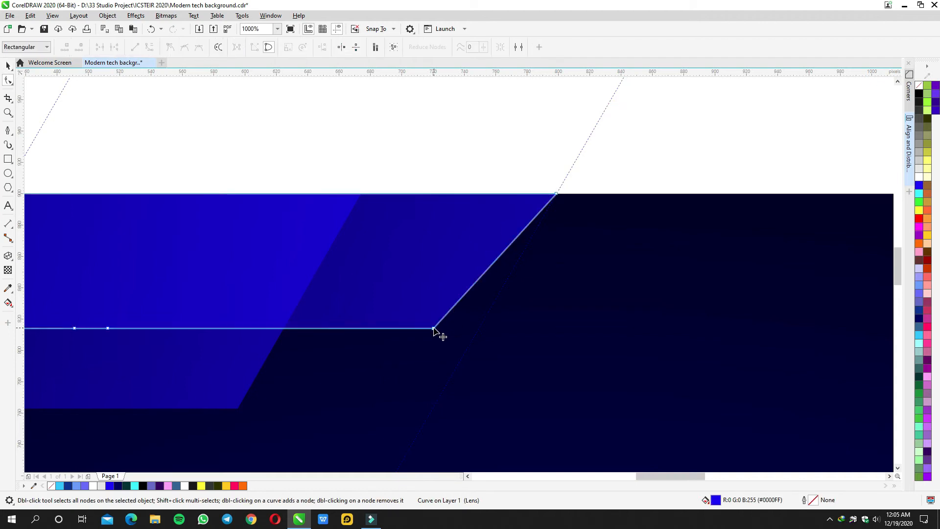
drag(434, 329, 464, 328)
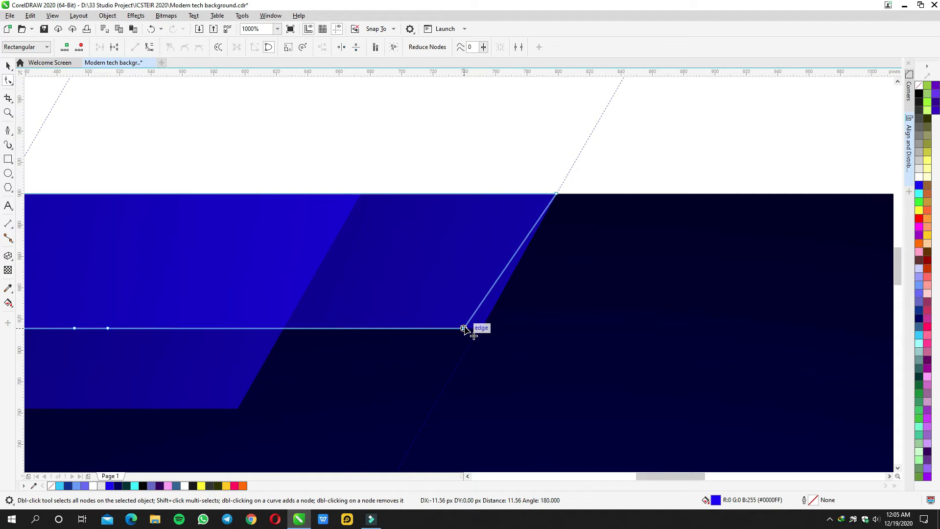
drag(464, 328, 479, 328)
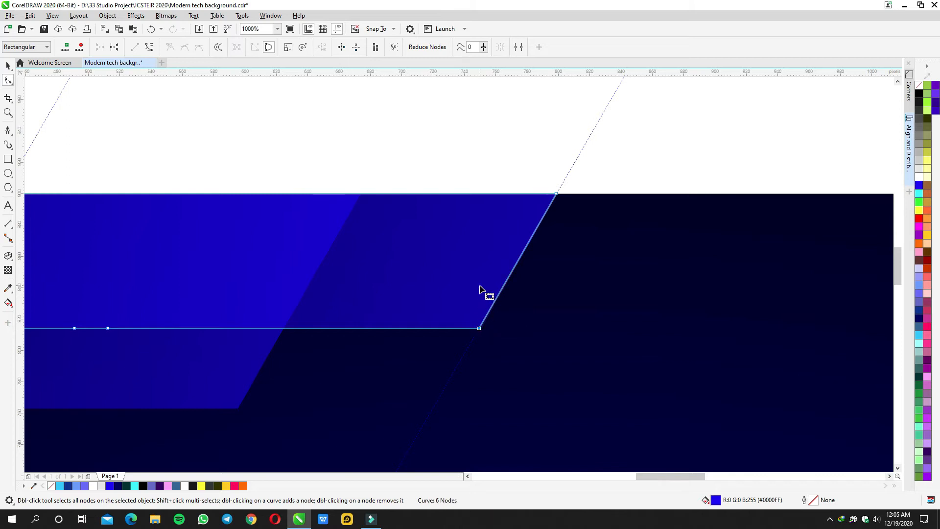
scroll(484, 298, down, 2)
key(space)
scroll(502, 243, down, 2)
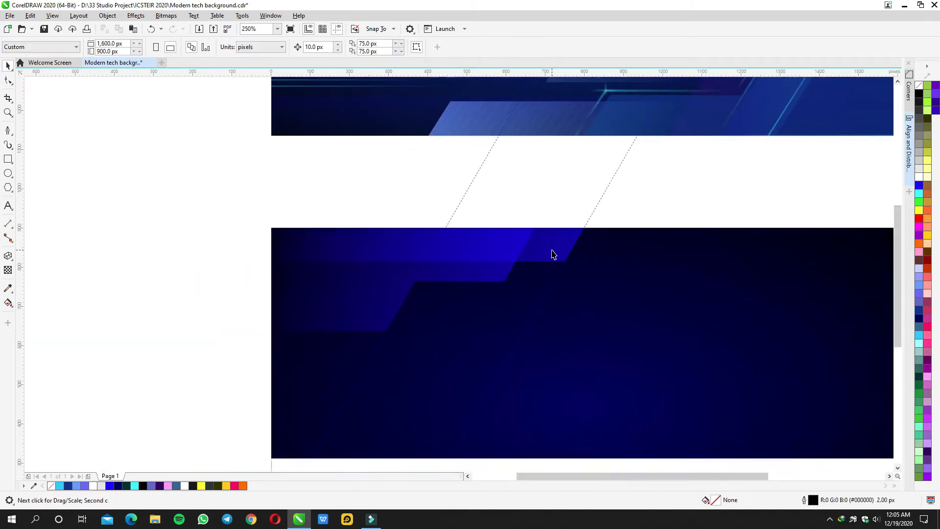
scroll(547, 283, down, 2)
click(545, 278)
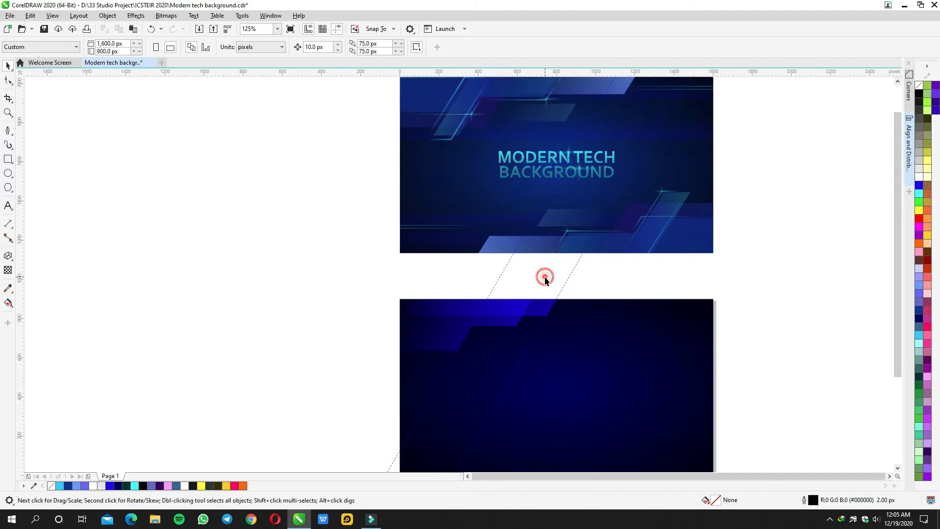
Step: Draw a narrow rectangle about 83 by 268 px from the background's top edge and align its upper-right corner with the left guideline
scroll(506, 300, up, 2)
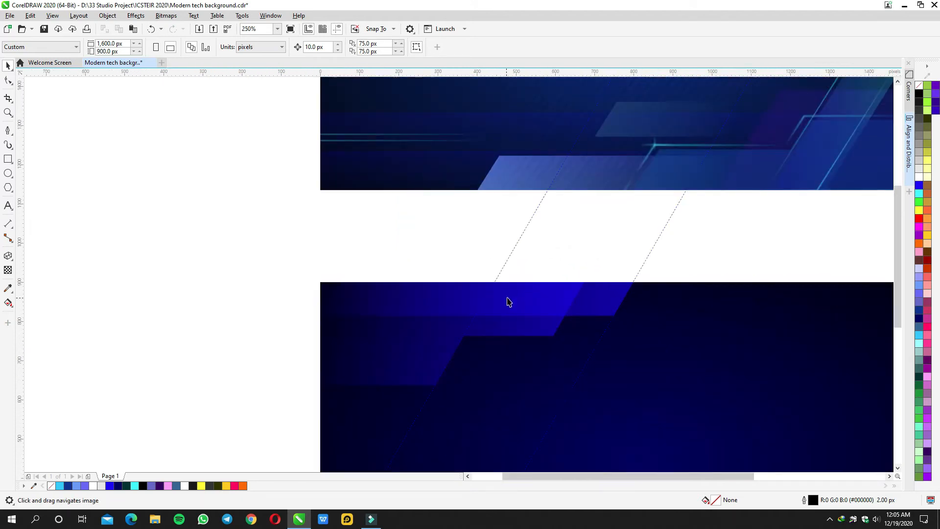
click(8, 160)
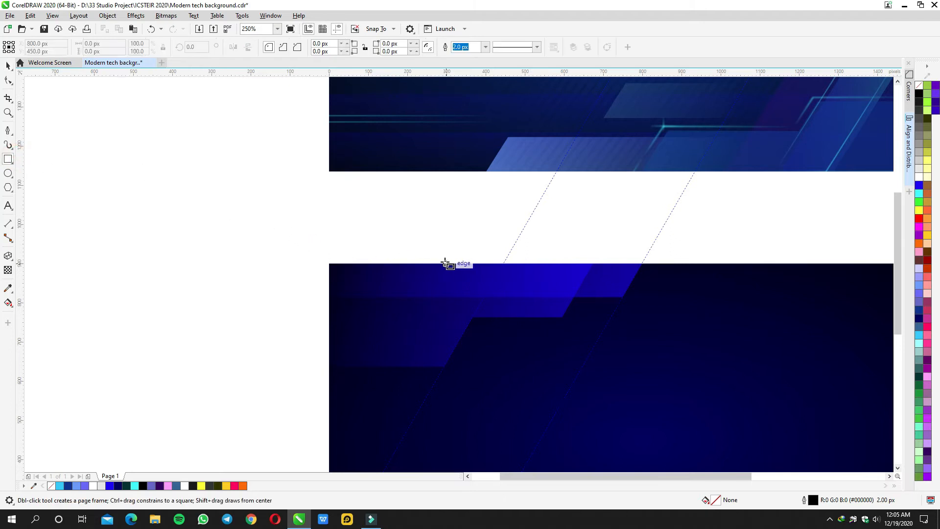
drag(443, 264, 478, 371)
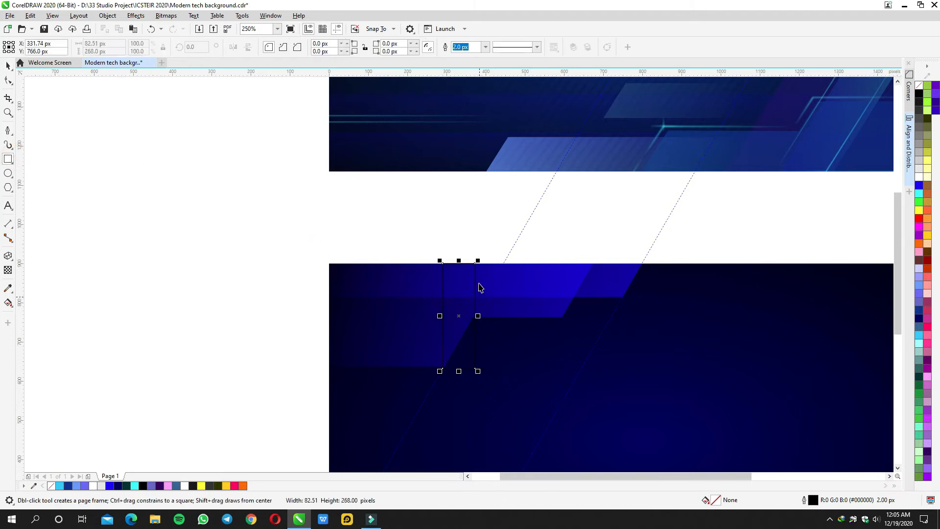
key(space)
drag(475, 263, 504, 263)
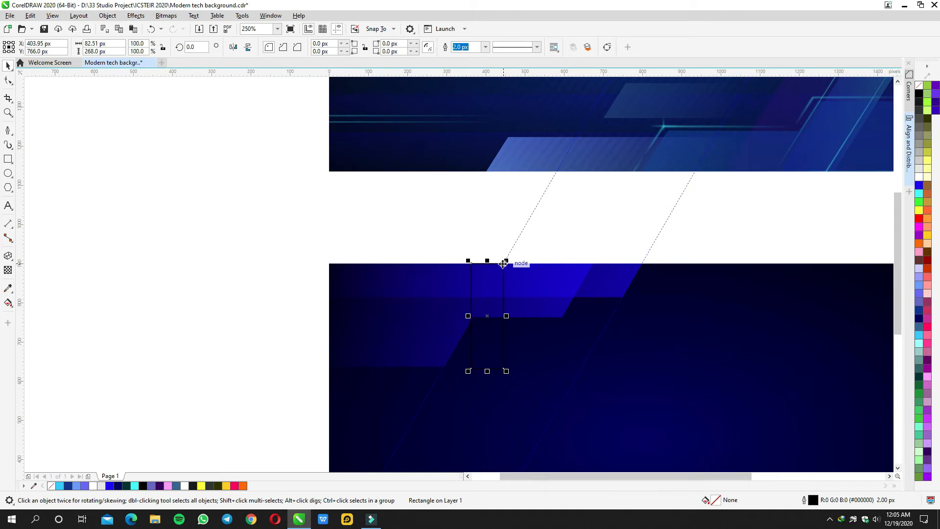
Step: Convert the narrow rectangle to curves and shift its bottom nodes left onto the 60° guideline to form a slanted bar
key(ctrl+q)
double_click(489, 277)
drag(517, 355, 444, 369)
click(470, 370)
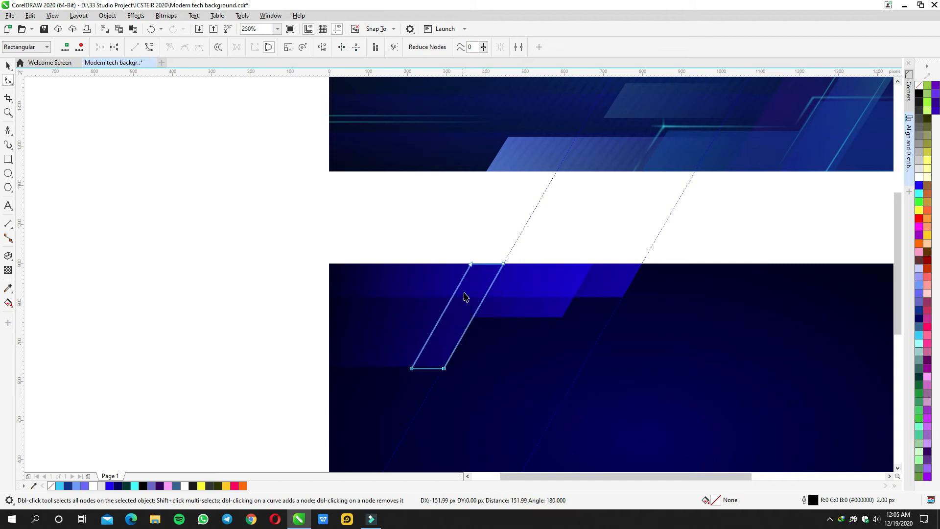
Step: Move the slanted bar to the right over the stepped shapes and shorten its lower end to a total height of about 209 px
key(space)
drag(465, 290, 512, 290)
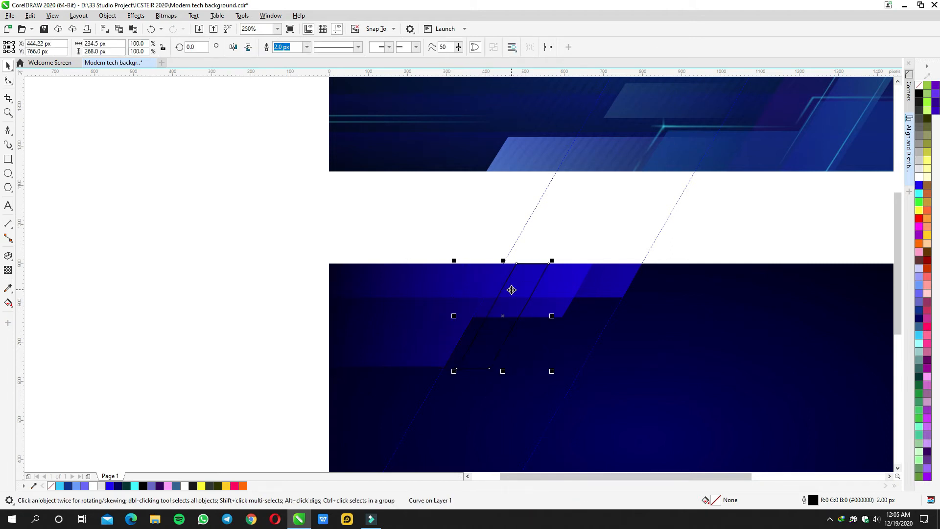
key(F10)
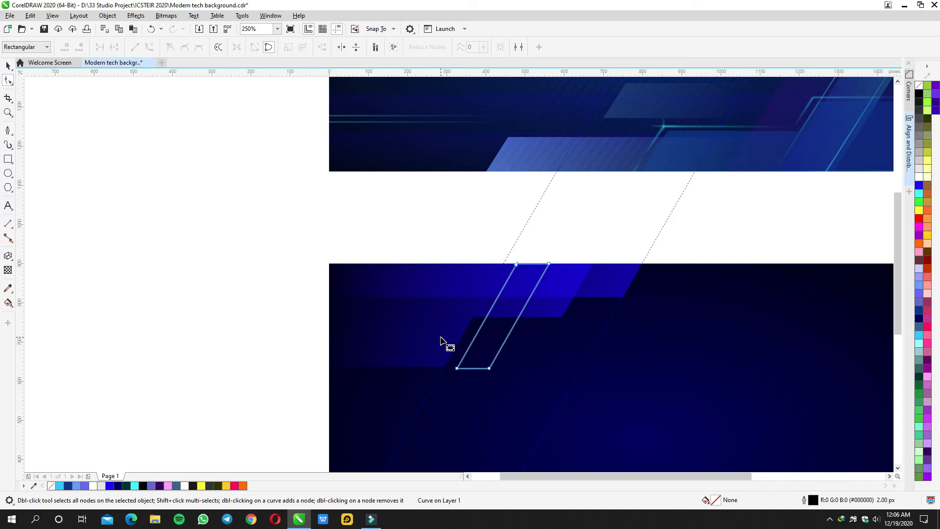
drag(450, 348, 504, 346)
key(space)
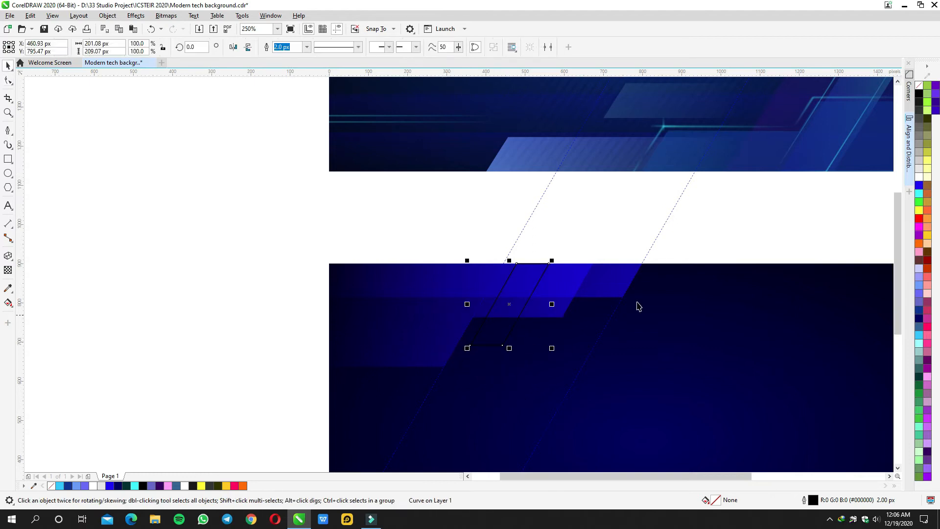
Step: Fill the slanted bar with blue and remove its outline
click(919, 186)
right_click(919, 85)
Step: Apply a horizontal linear transparency across the slanted bar, fading toward its left side
click(8, 270)
drag(562, 317, 476, 295)
drag(567, 298, 483, 297)
key(space)
click(468, 236)
scroll(496, 263, down, 2)
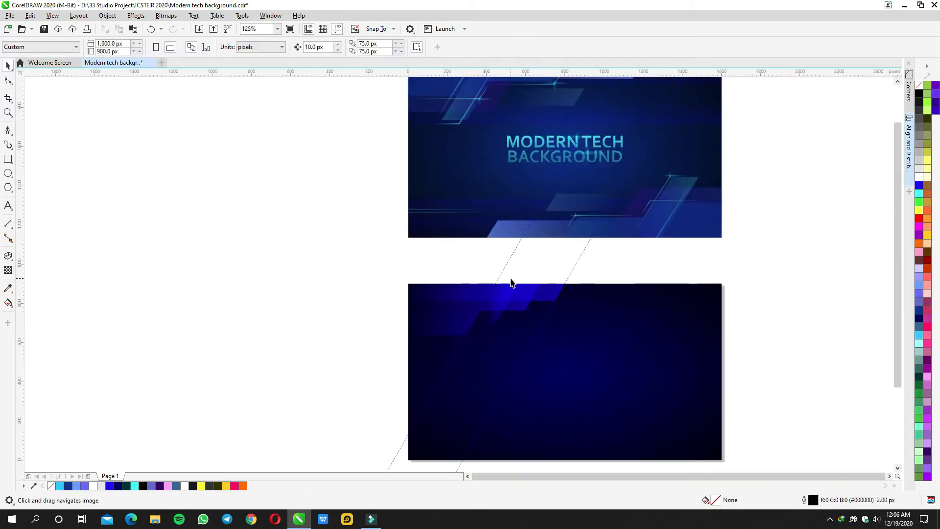
drag(510, 292, 500, 335)
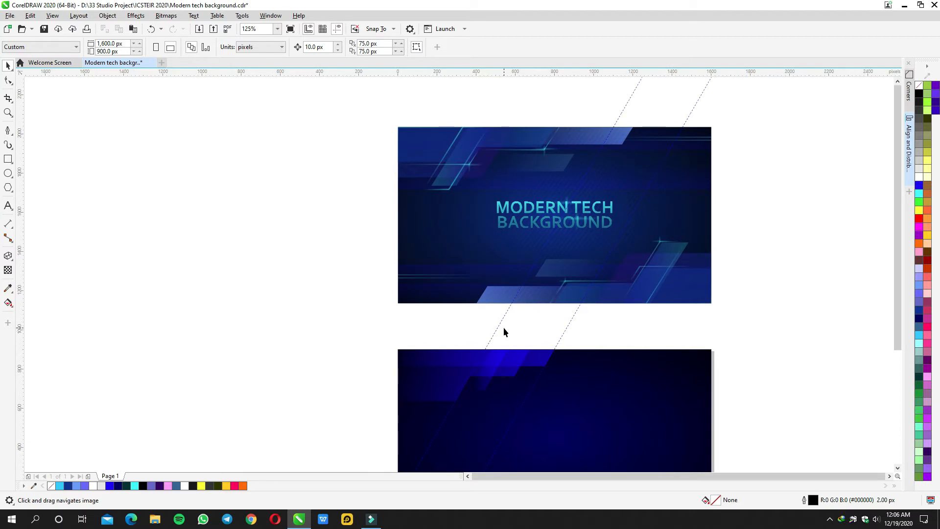
Step: Enlarge all the blue overlay shapes together to about 113 percent, about 904 × 298 px, anchored at the page's upper-left corner
scroll(521, 336, up, 2)
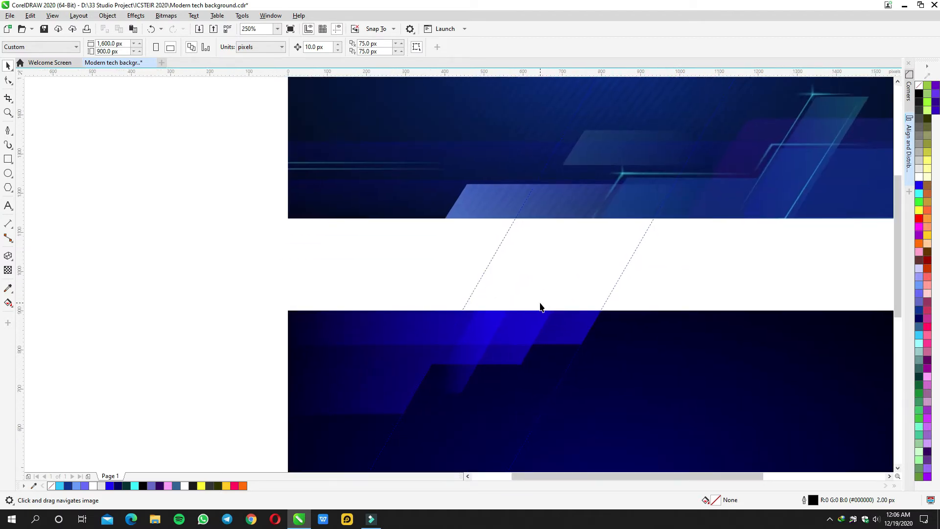
drag(541, 307, 543, 252)
scroll(543, 252, down, 2)
drag(348, 236, 577, 313)
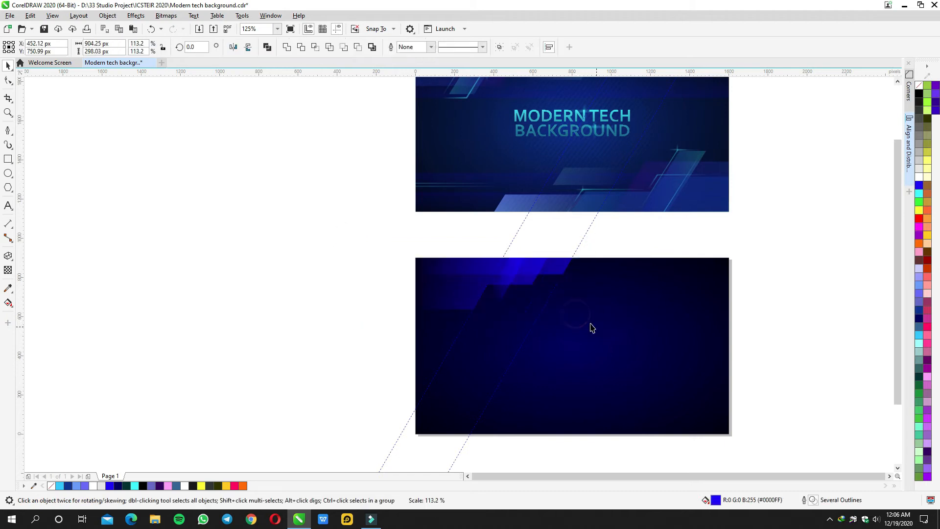
click(468, 230)
Step: Raise the bottom edge of the stepped shape's lowest step and shift the nodes of its slanted side left at 60°
scroll(483, 278, up, 2)
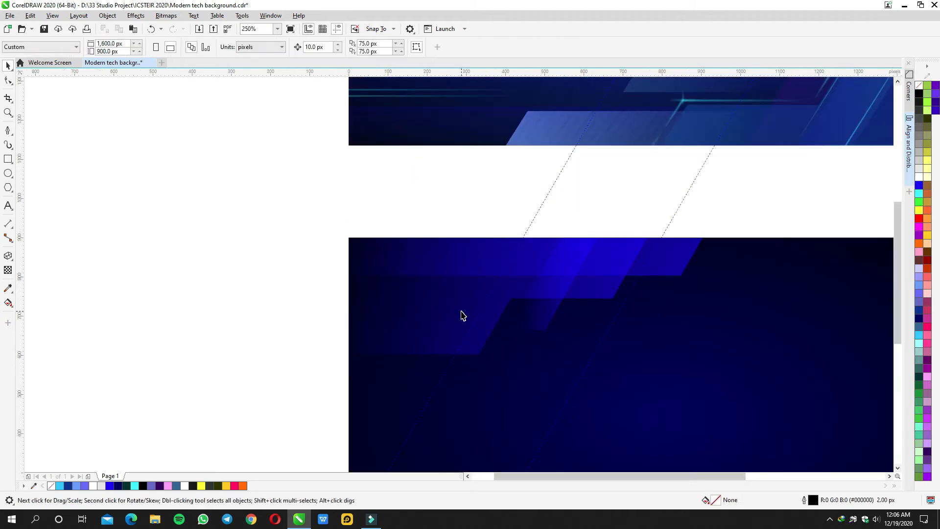
key(F10)
click(448, 313)
drag(319, 327, 482, 332)
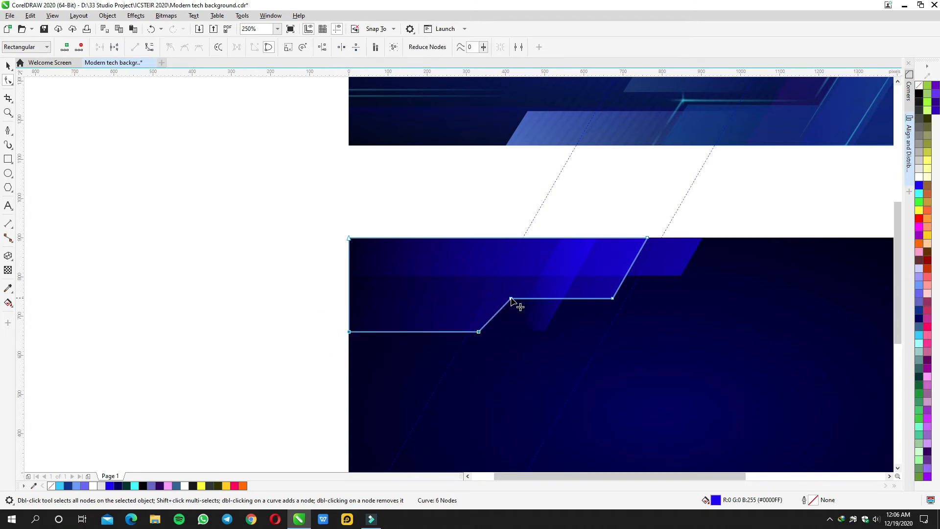
drag(478, 332, 471, 333)
mouse_move(511, 298)
mouse_down()
mouse_move(490, 294)
mouse_move(500, 299)
mouse_up()
key(ctrl+z)
key(space)
scroll(501, 301, down, 1)
click(294, 297)
Step: Move the slanted bar left over the stepped shape's lowest step, to about X 254 px
drag(403, 326, 372, 311)
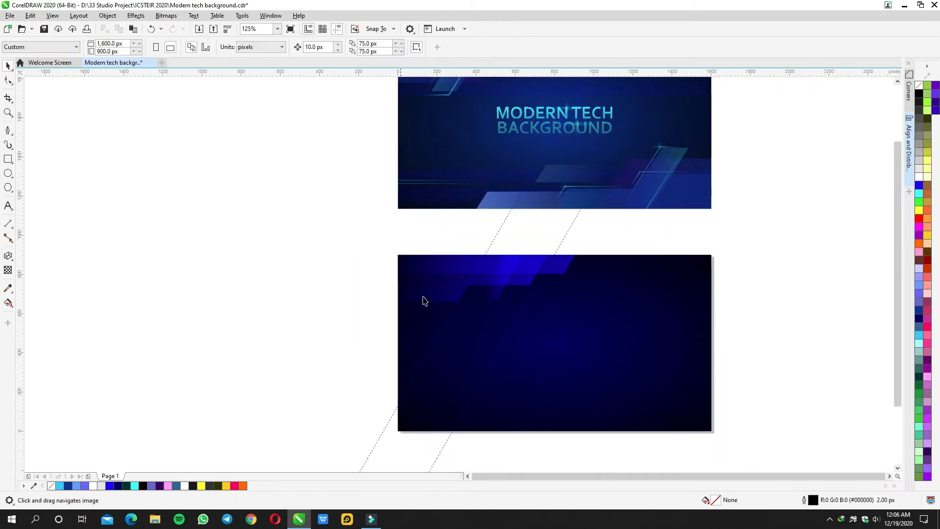
click(495, 298)
drag(492, 294, 440, 316)
key(space)
key(space)
click(369, 295)
click(438, 303)
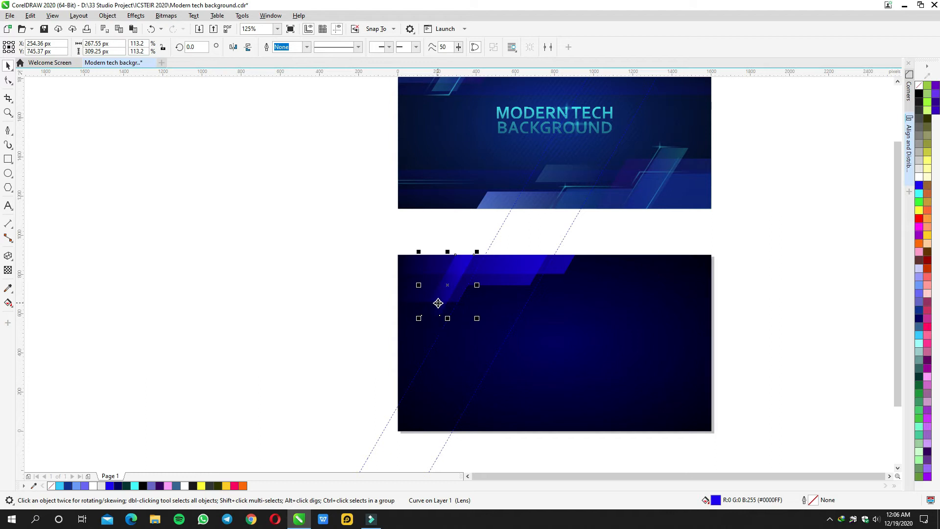
Step: Redirect the slanted bar's linear transparency along its length so it fades toward the upper end, at about 57°
scroll(466, 265, up, 2)
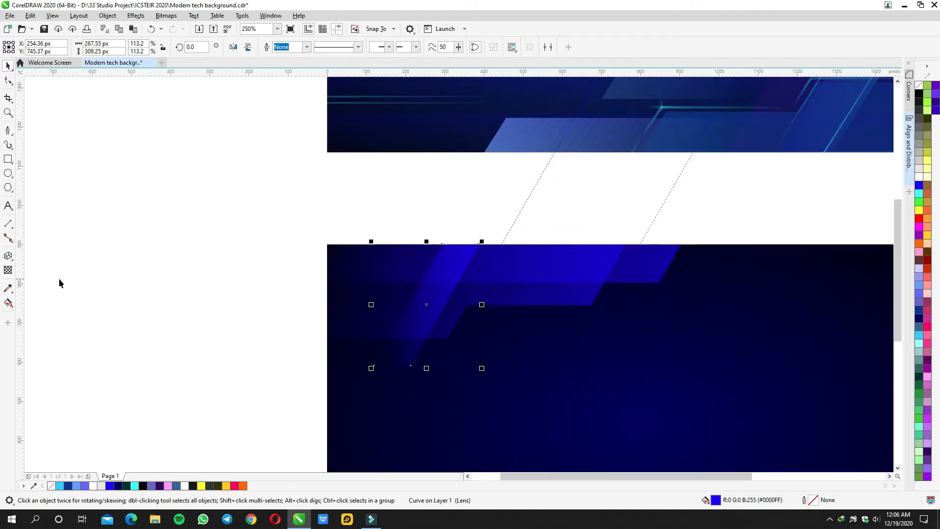
click(8, 270)
drag(472, 323, 401, 282)
drag(384, 389, 436, 283)
drag(384, 390, 361, 412)
scroll(431, 319, down, 3)
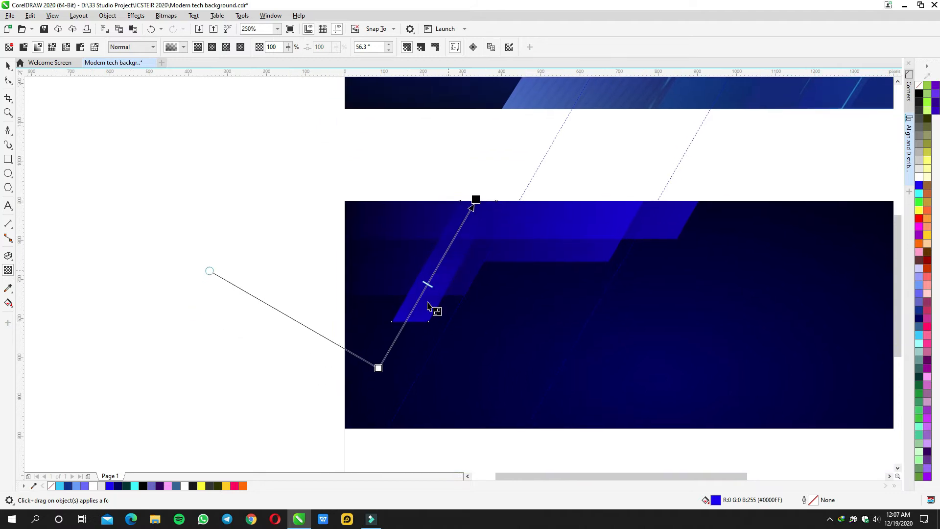
drag(393, 358, 369, 397)
key(space)
click(359, 321)
Step: Draw a rectangle about 748 px wide and 190.5 px high from the upper-left corner of the gradient background
drag(474, 301, 501, 330)
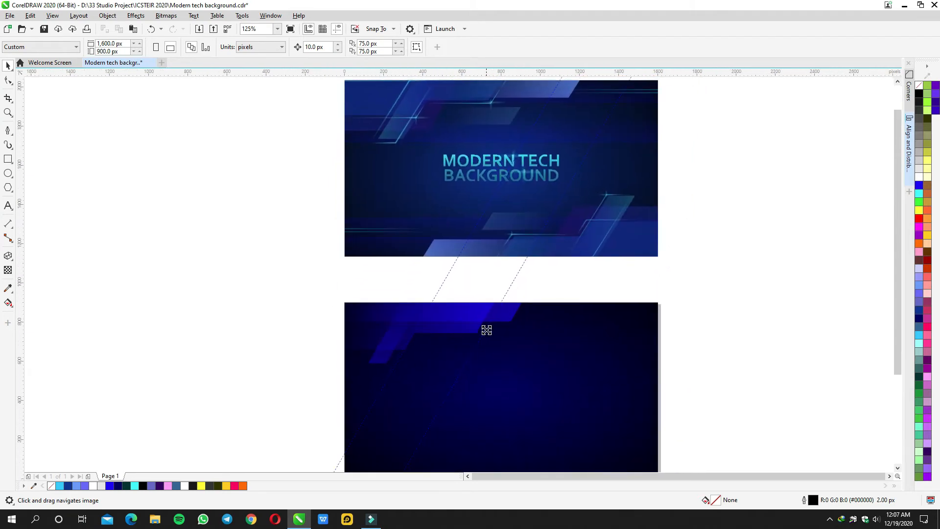
scroll(466, 344, up, 2)
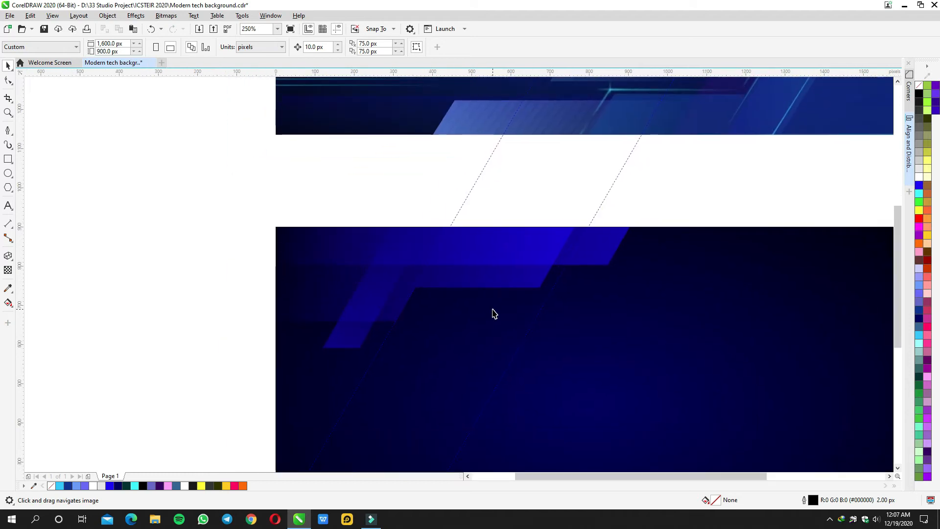
scroll(499, 303, down, 2)
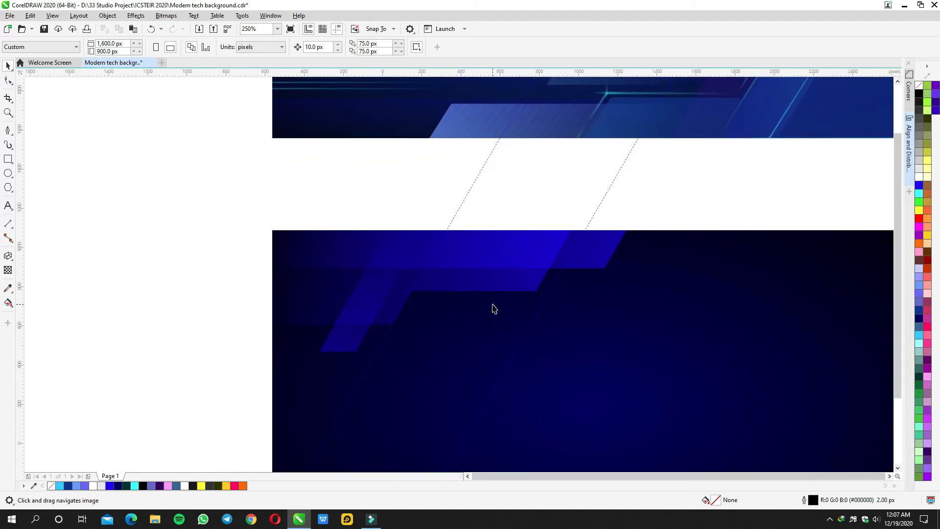
scroll(443, 298, up, 2)
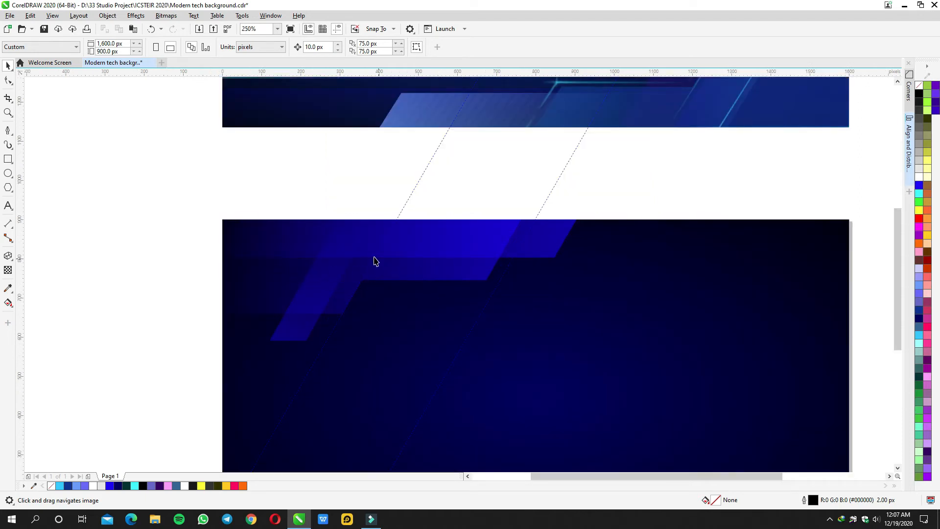
drag(221, 219, 515, 295)
key(space)
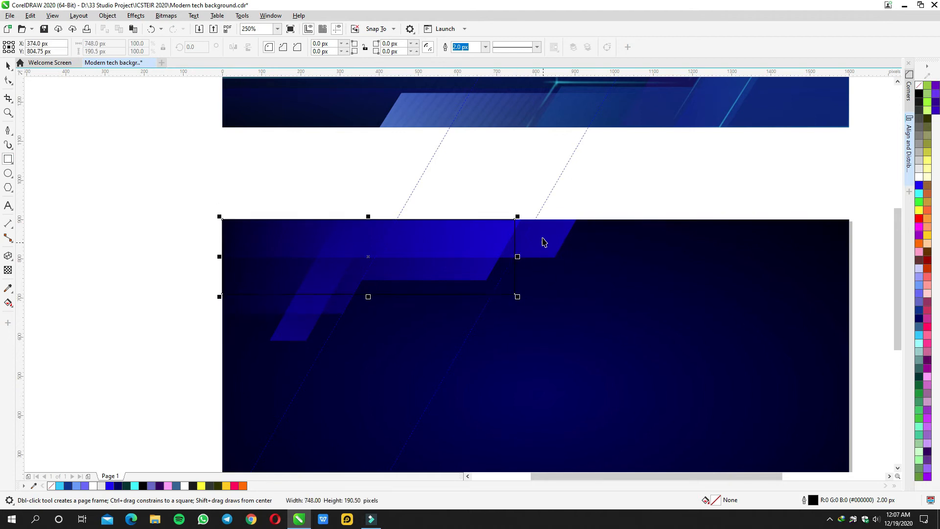
Step: Extend the slanted end of the rightmost blue shape further right by moving its end nodes
double_click(549, 232)
drag(526, 202, 594, 257)
key(space)
click(590, 198)
Step: Widen the new rectangle to about 857 px and give it a white outline
click(489, 273)
drag(521, 265, 561, 258)
key(ctrl+z)
click(513, 285)
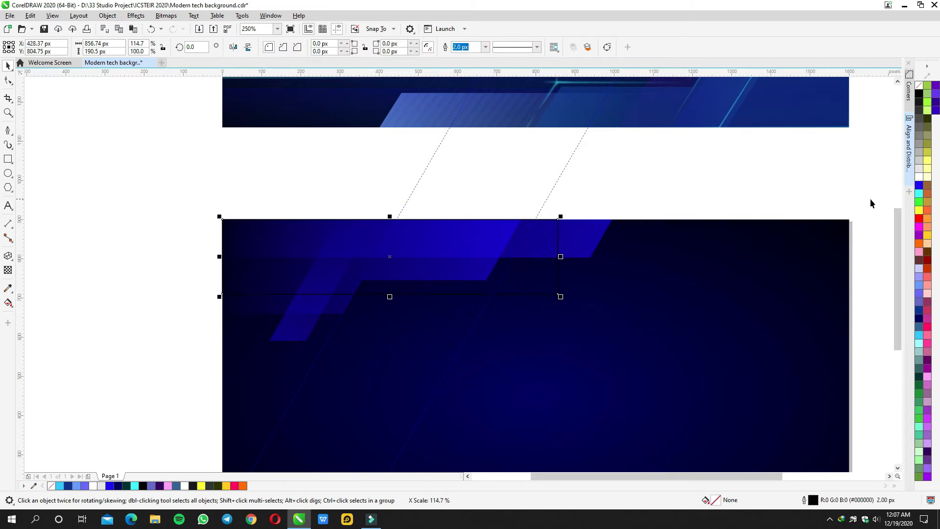
right_click(922, 180)
Step: Convert the rectangle to curves and slant its right side along the 60° guideline, realigned to its upper-right corner
key(ctrl+q)
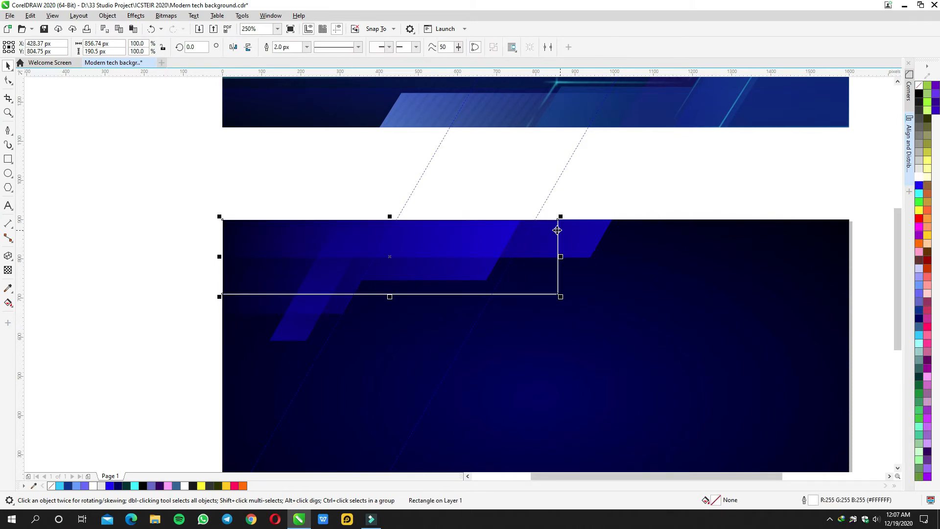
double_click(558, 222)
key(space)
drag(541, 211, 560, 219)
double_click(548, 281)
drag(558, 294, 517, 293)
key(space)
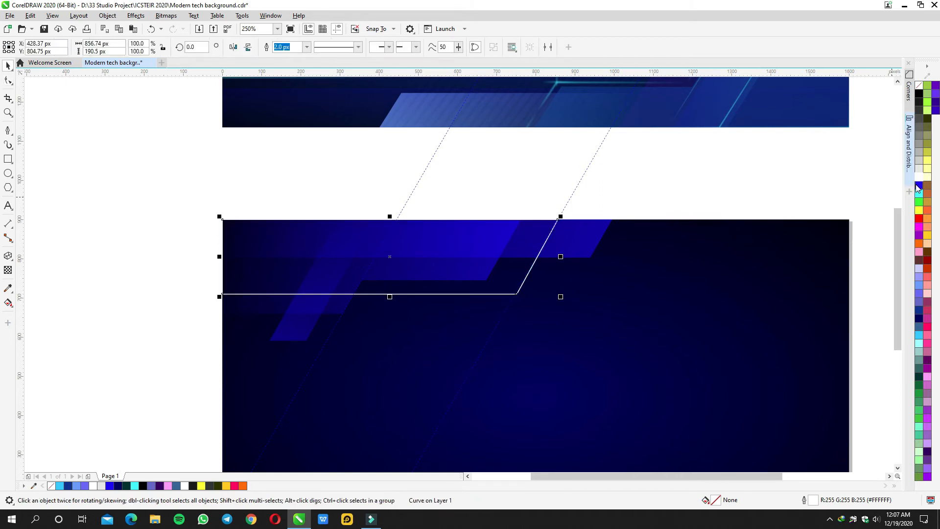
Step: Fill the slanted shape with blue, without an outline, and apply a horizontal linear transparency fading toward the left
click(919, 185)
right_click(918, 89)
click(7, 270)
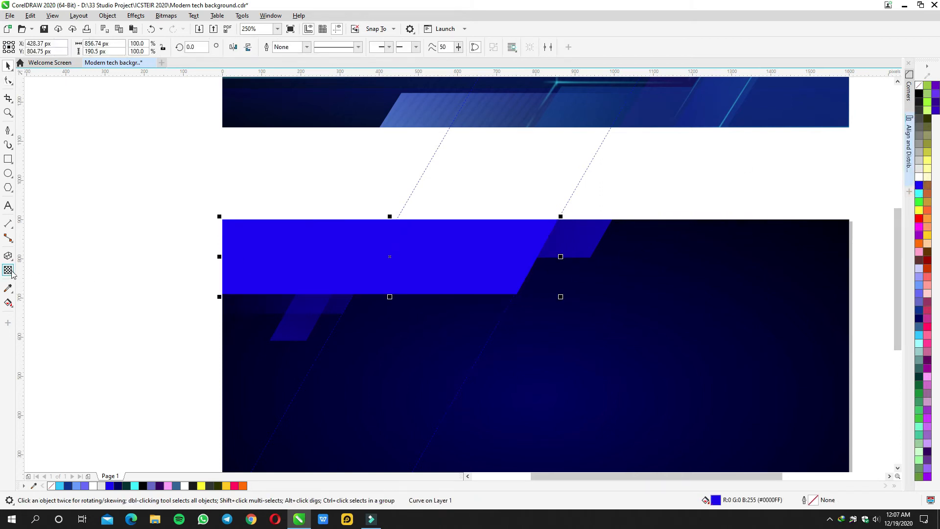
drag(609, 268, 465, 268)
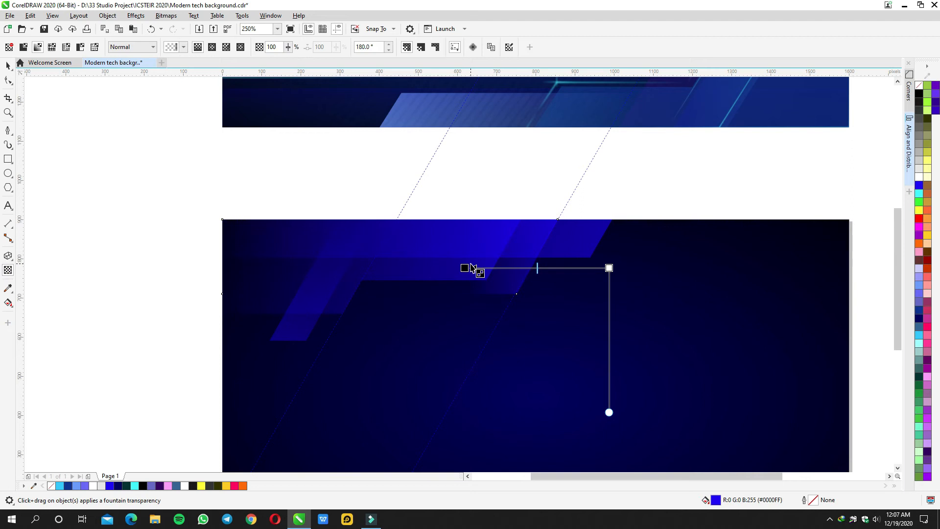
key(space)
Step: Lengthen the slanted shape's transparency fade further to the left
scroll(514, 263, down, 2)
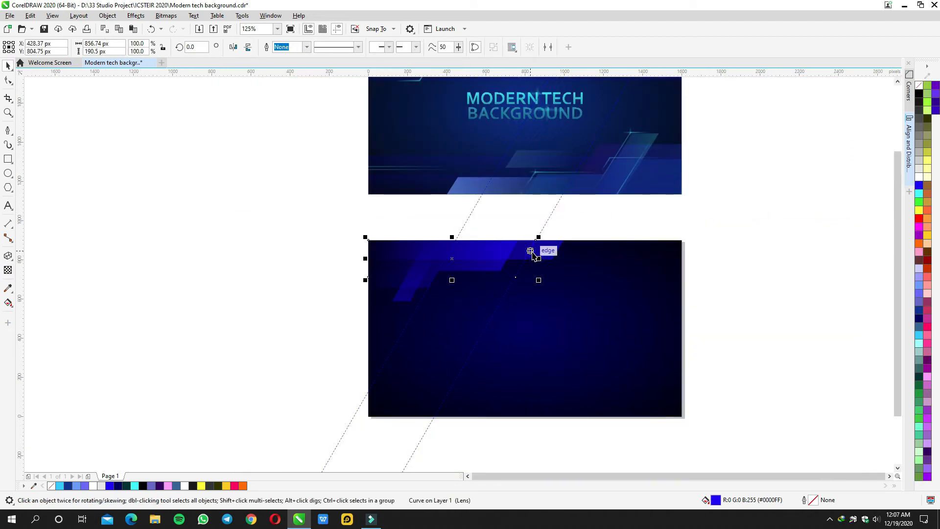
scroll(477, 220, up, 2)
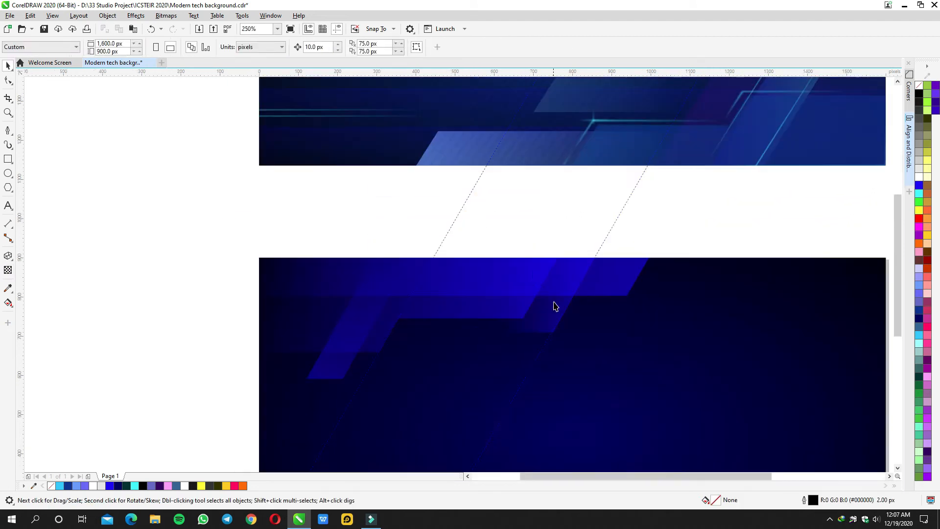
key(space)
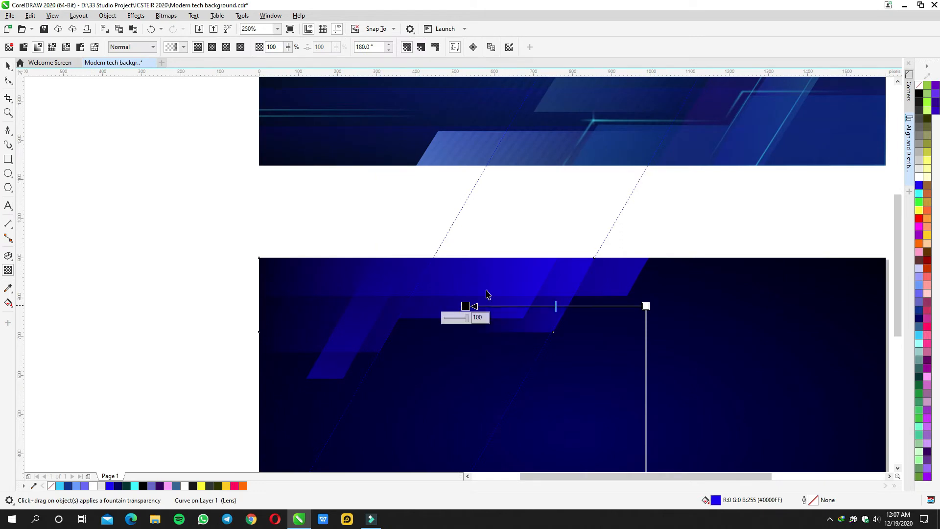
key(space)
Step: Delete both 60° guidelines
scroll(537, 243, down, 2)
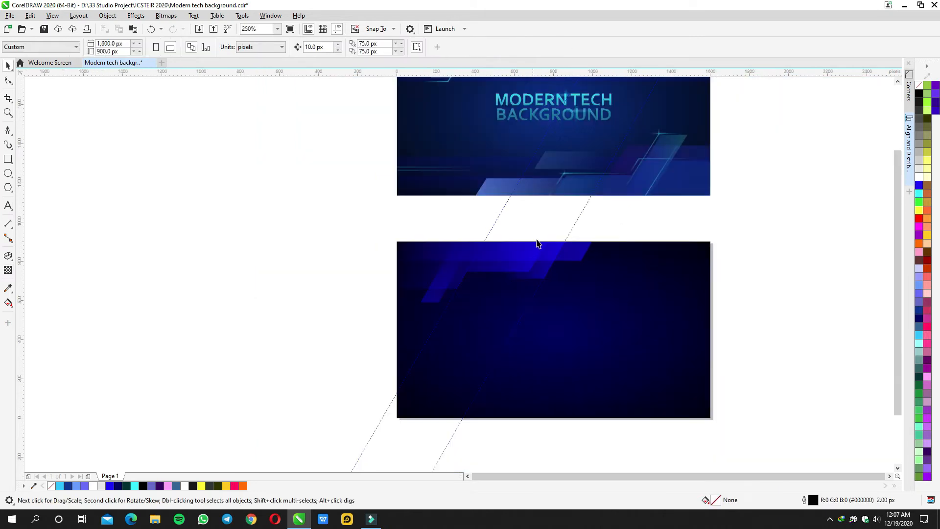
click(572, 230)
scroll(572, 251, up, 2)
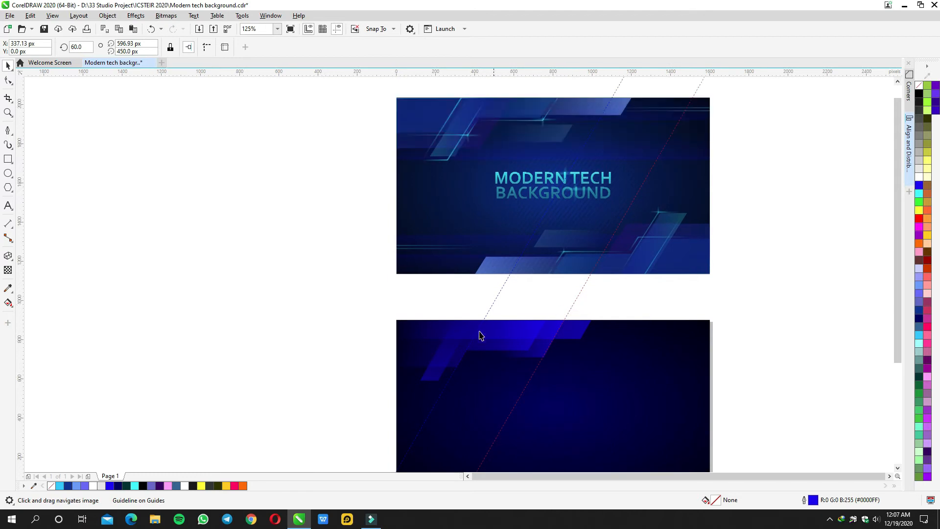
scroll(493, 335, up, 1)
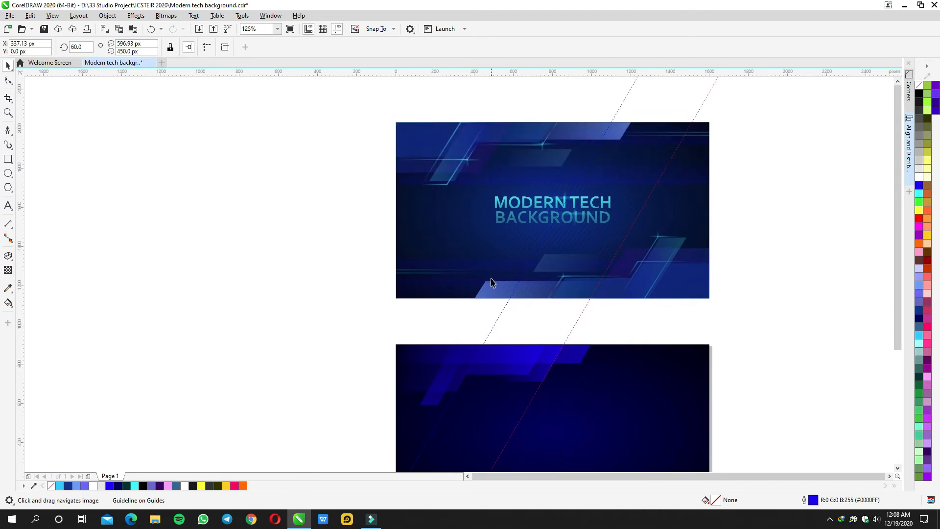
scroll(489, 260, down, 2)
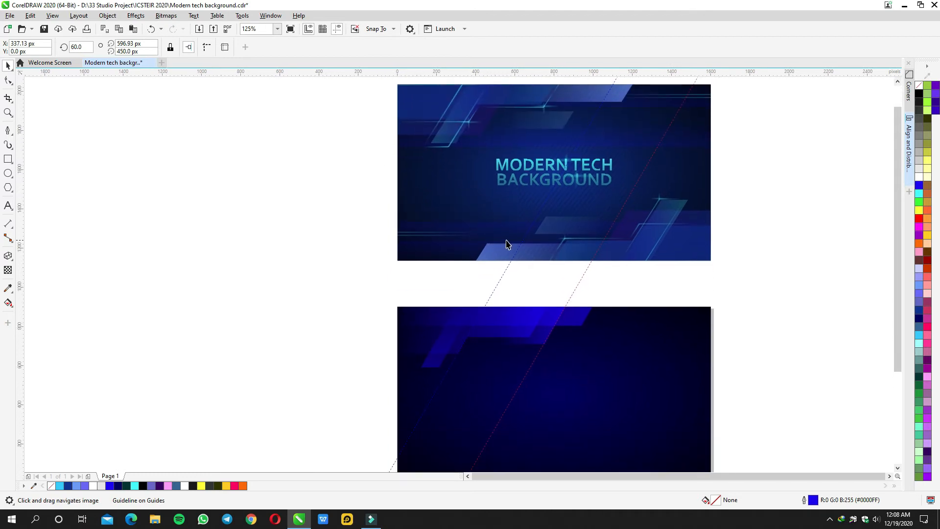
scroll(544, 292, down, 2)
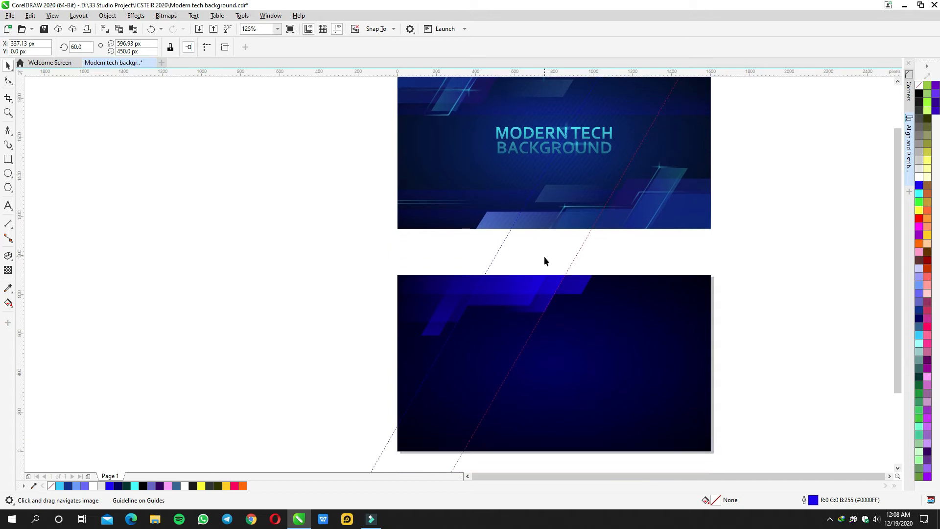
click(573, 263)
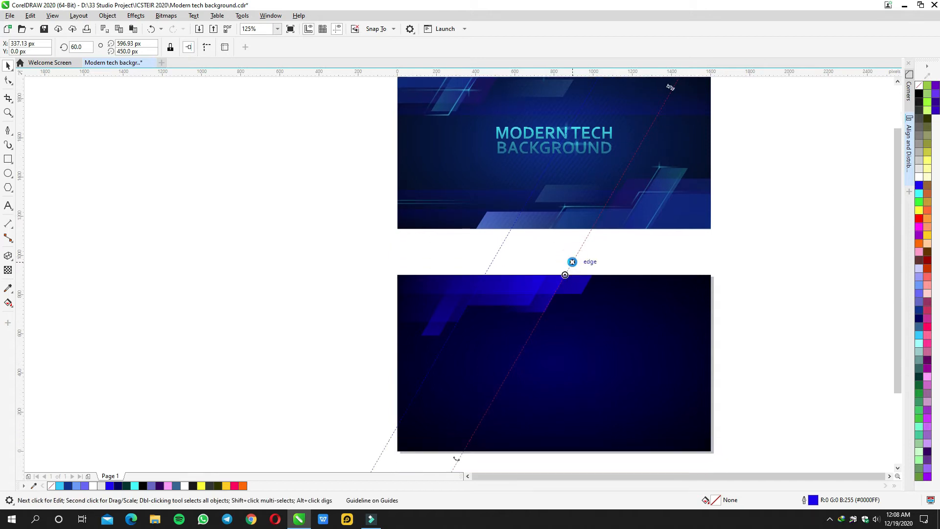
key(Delete)
click(494, 261)
key(Delete)
Step: Examine the glowing lines around the slanted bar in the upper-left area of the reference design
drag(507, 256, 512, 307)
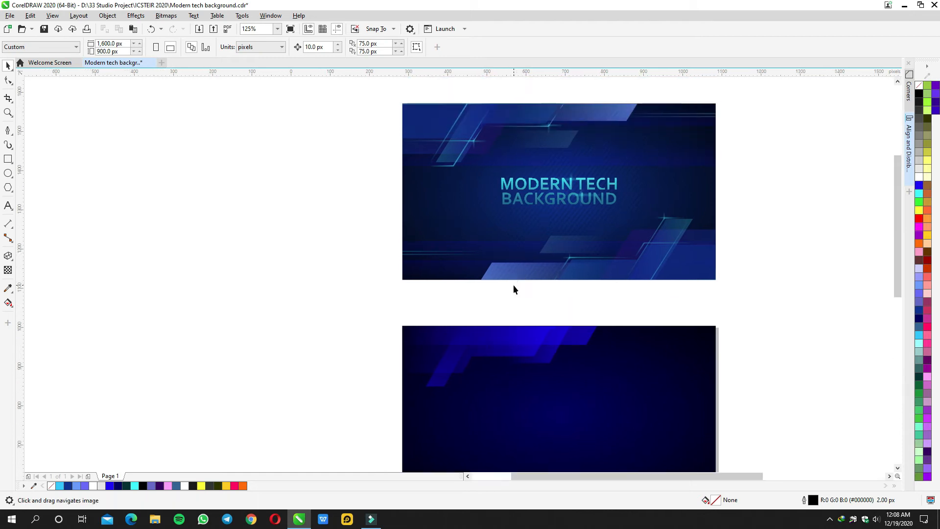
scroll(513, 284, up, 1)
drag(469, 158, 513, 233)
scroll(499, 231, down, 1)
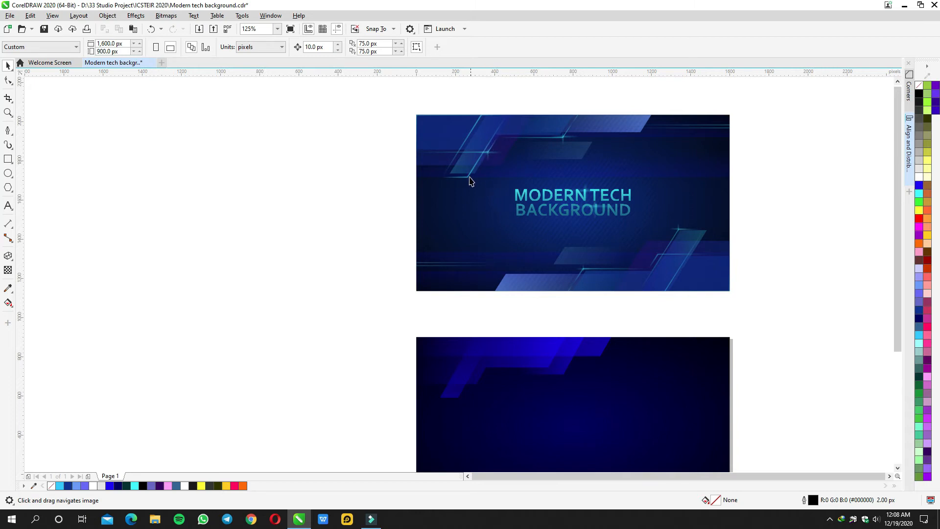
scroll(461, 158, up, 2)
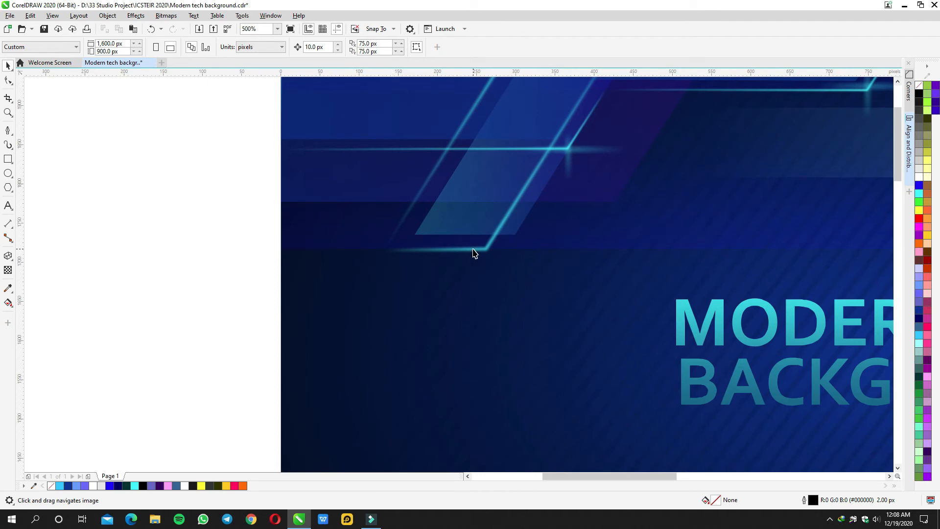
scroll(516, 243, down, 2)
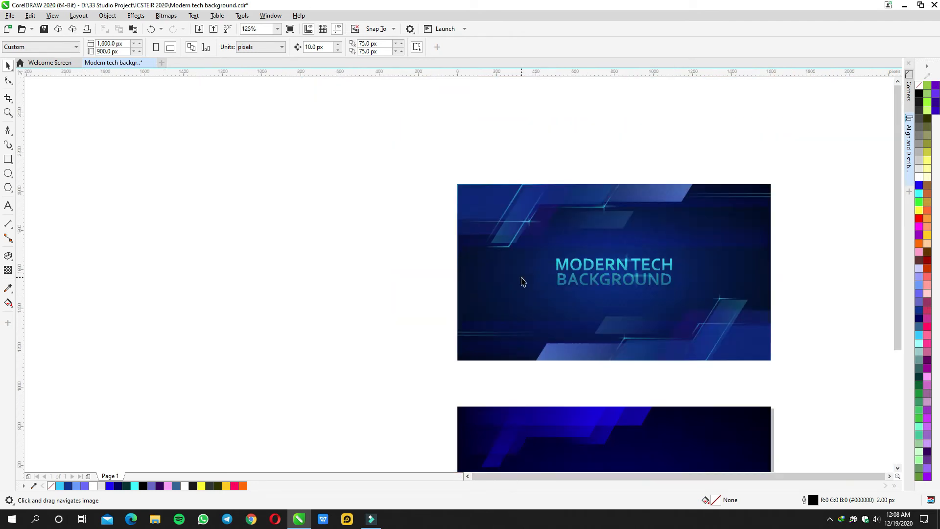
scroll(523, 274, down, 4)
Step: Duplicate the slanted bar to its right, at about X 377 px, and remove the copy's transparency
scroll(514, 252, up, 1)
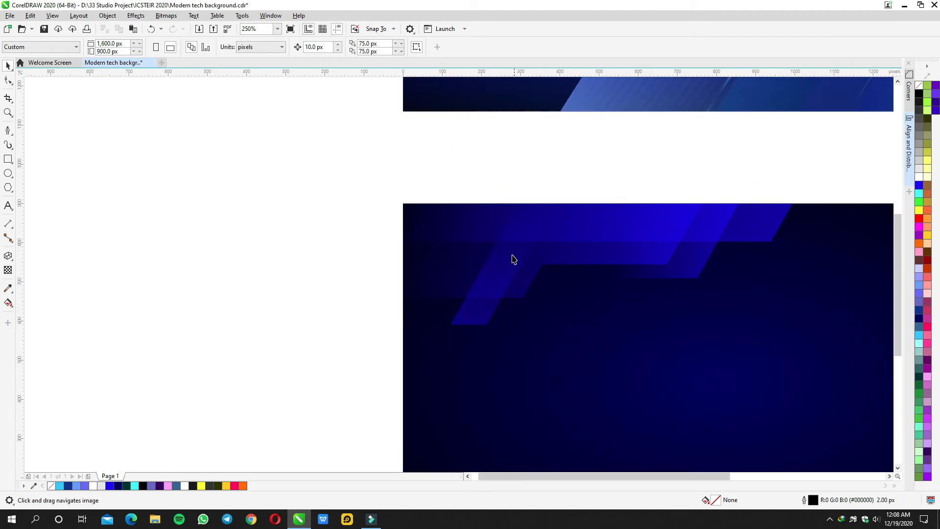
click(514, 256)
drag(484, 312, 522, 310)
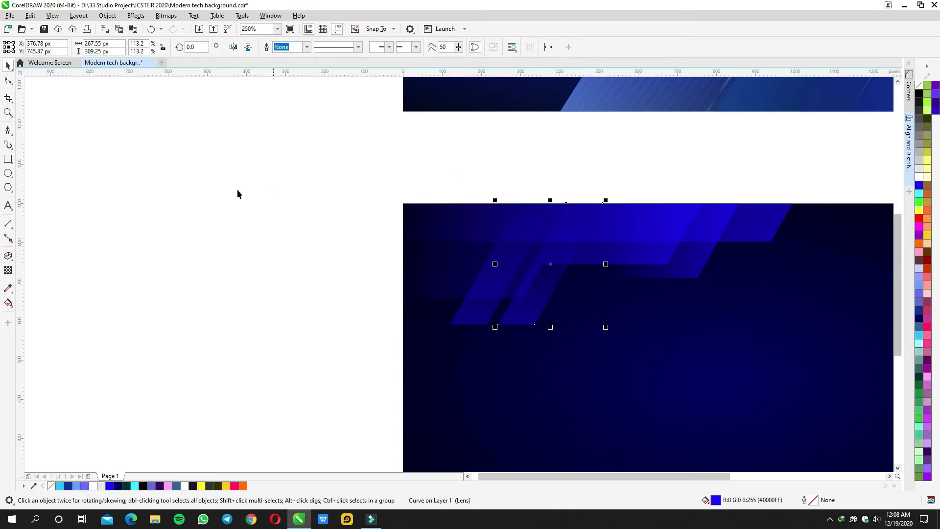
click(9, 271)
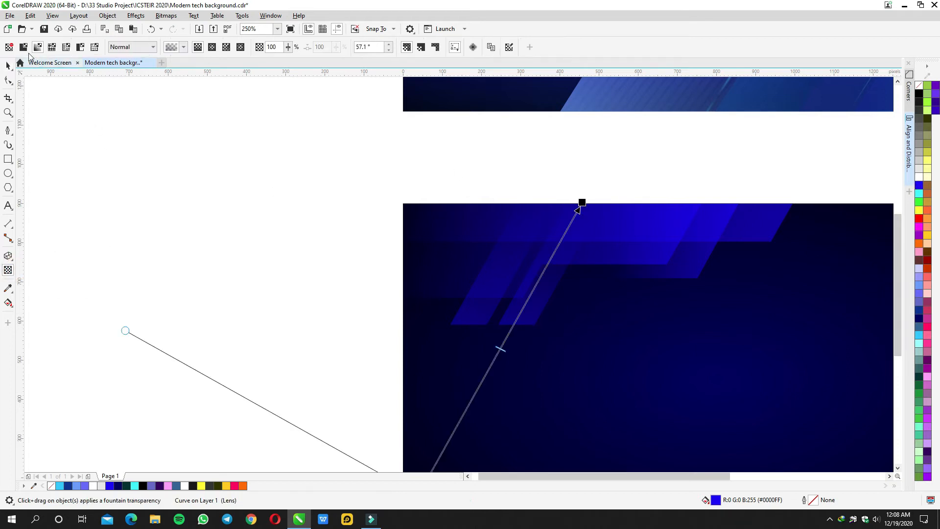
click(9, 47)
click(325, 204)
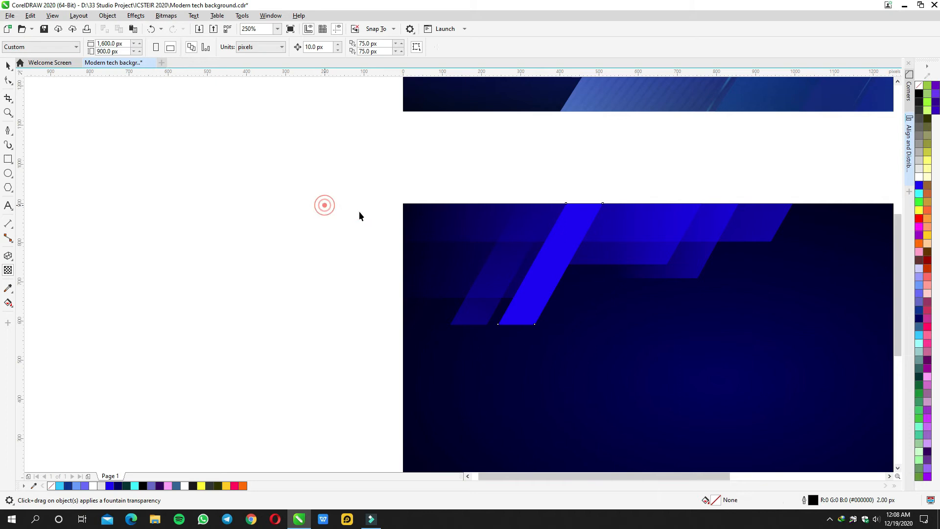
Step: Give the duplicated slanted bar a cyan 3.0 px outline and remove its fill
click(552, 258)
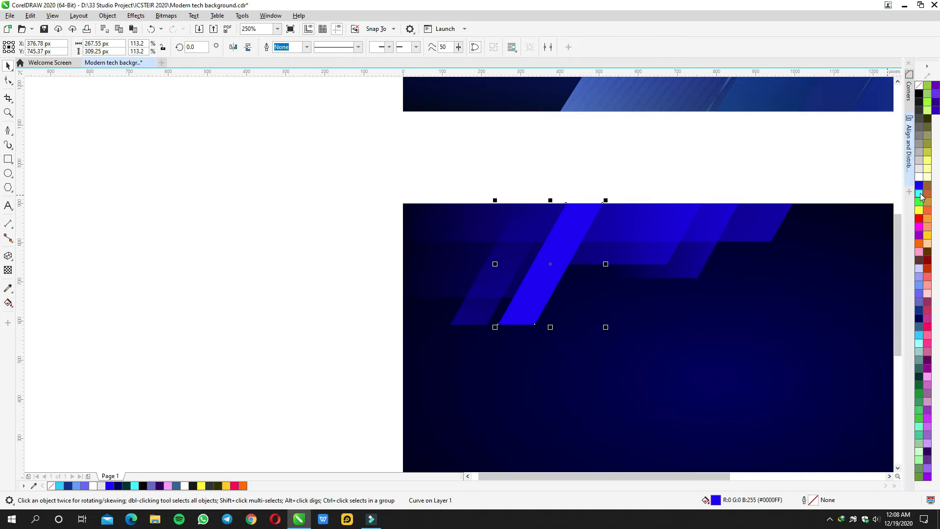
right_click(922, 197)
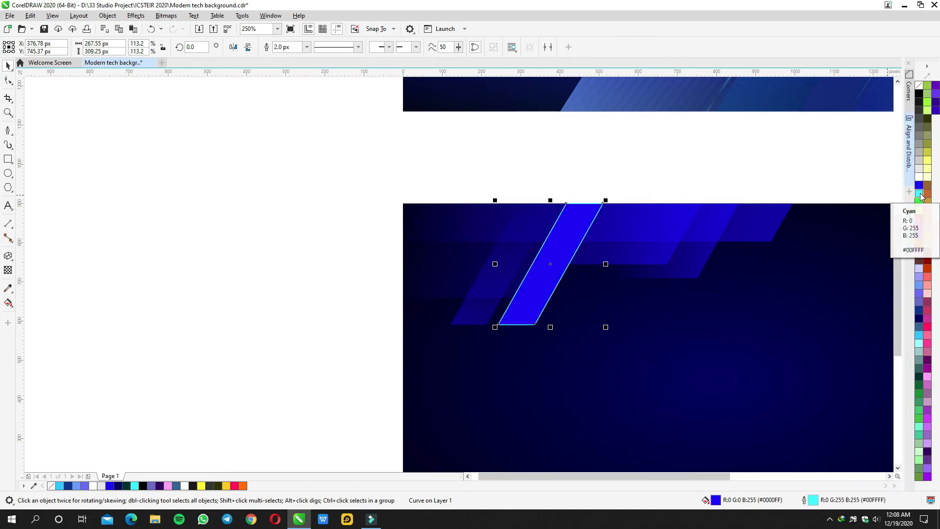
click(307, 47)
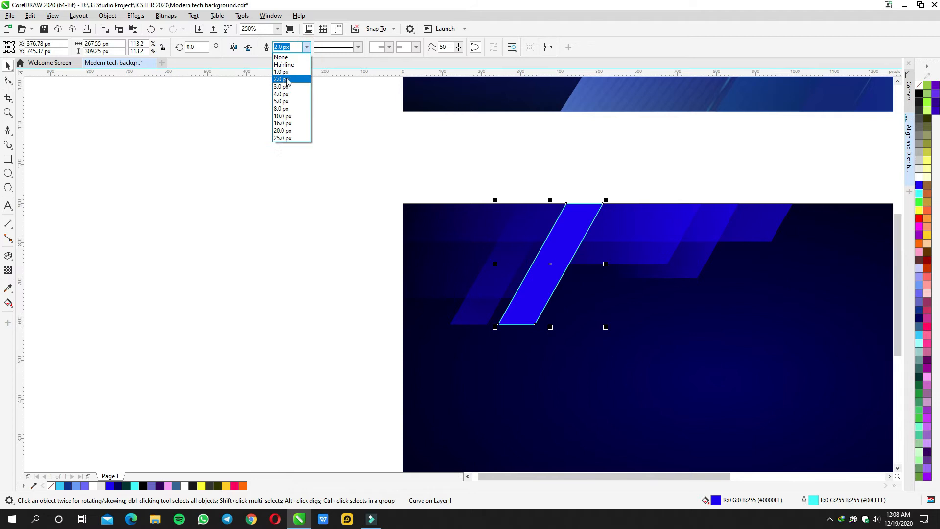
click(282, 84)
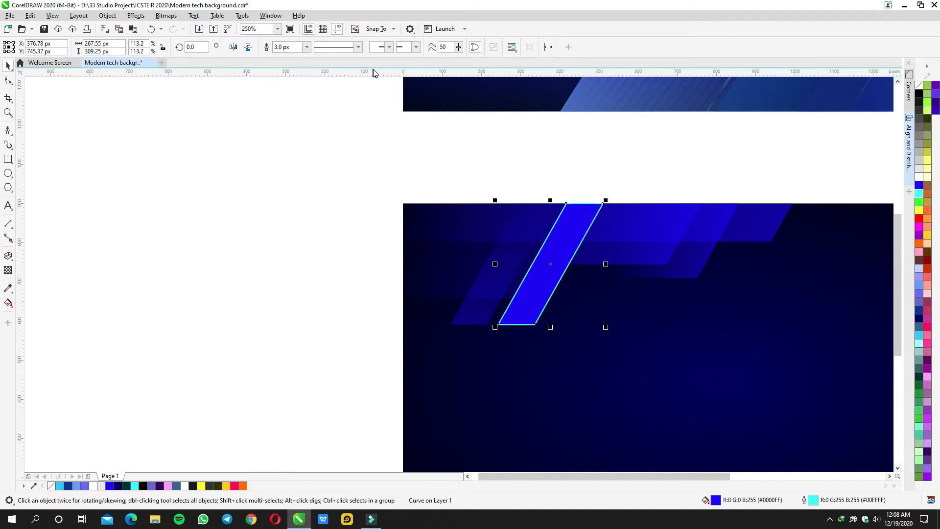
click(920, 87)
Step: Convert the slanted bar's cyan outline to an object
scroll(545, 273, up, 2)
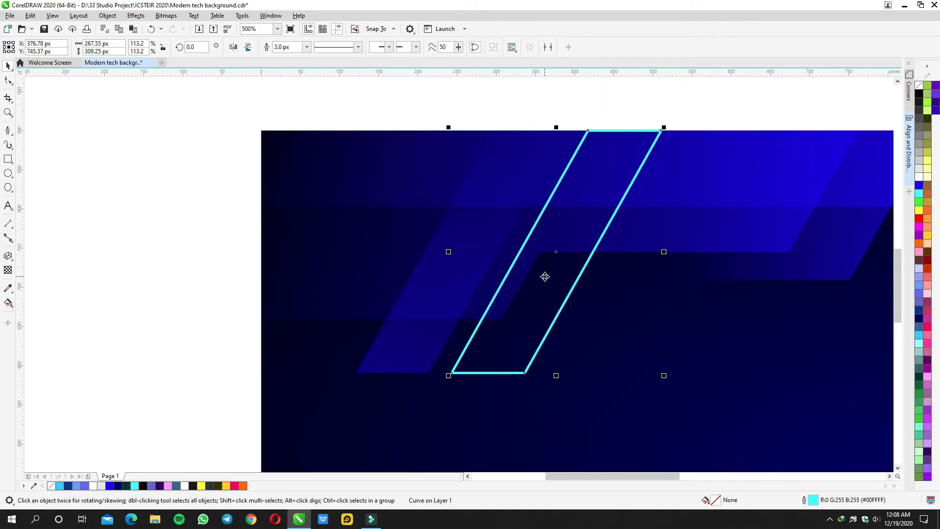
scroll(525, 305, up, 1)
drag(524, 311, 538, 243)
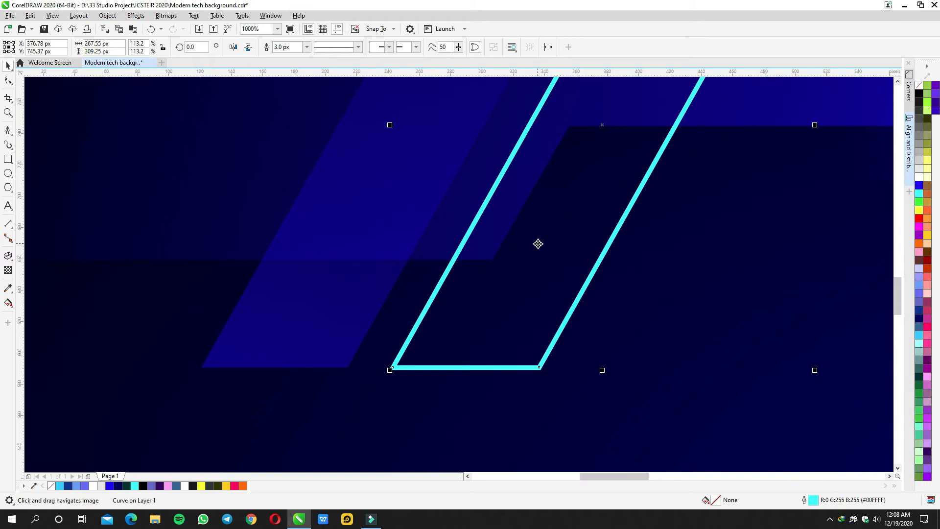
scroll(538, 244, down, 1)
drag(538, 240, 588, 240)
key(ctrl+z)
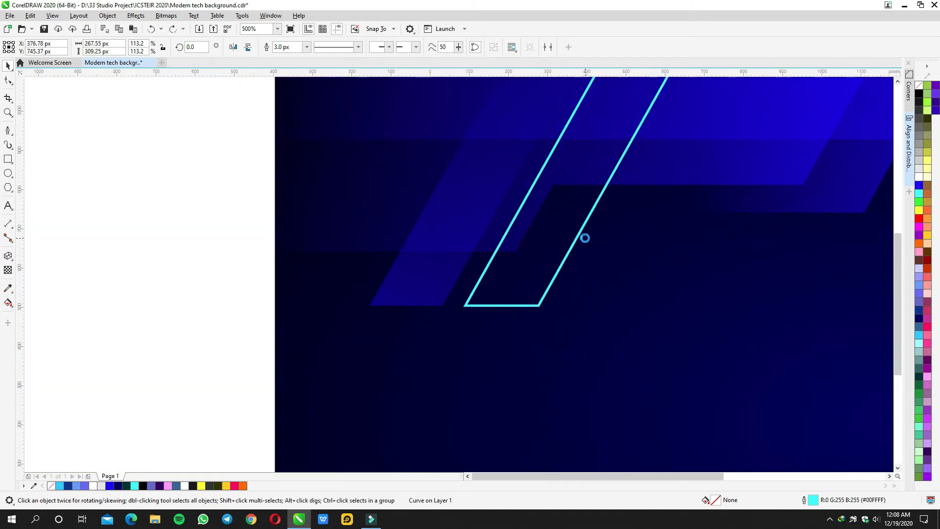
scroll(587, 233, down, 1)
drag(568, 202, 557, 228)
scroll(543, 246, up, 1)
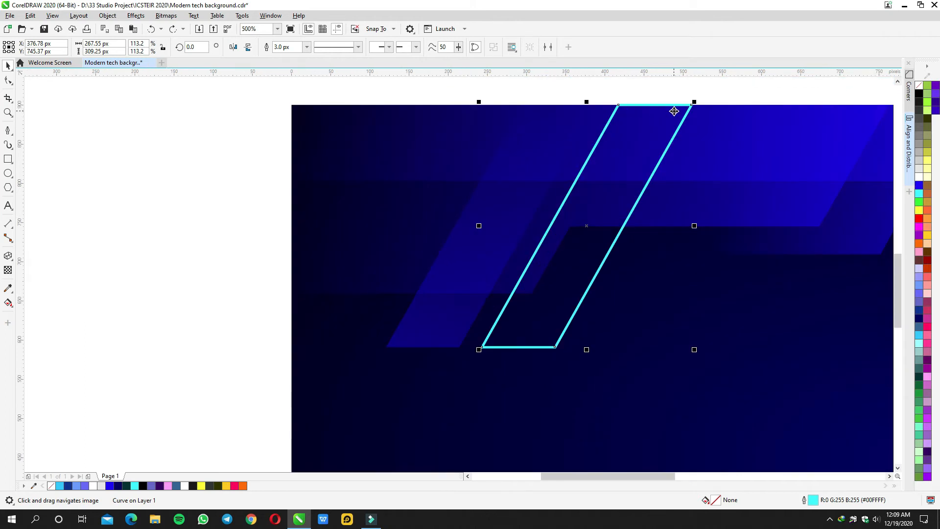
click(108, 15)
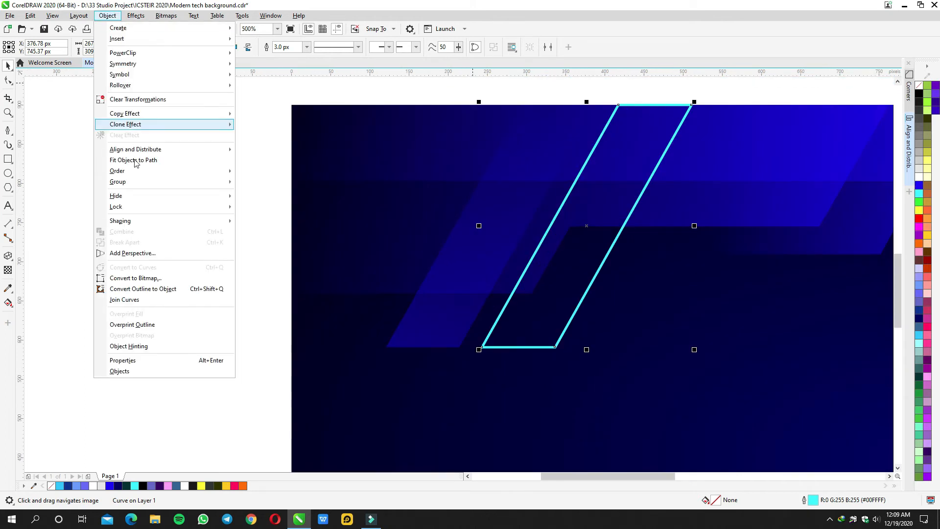
click(131, 289)
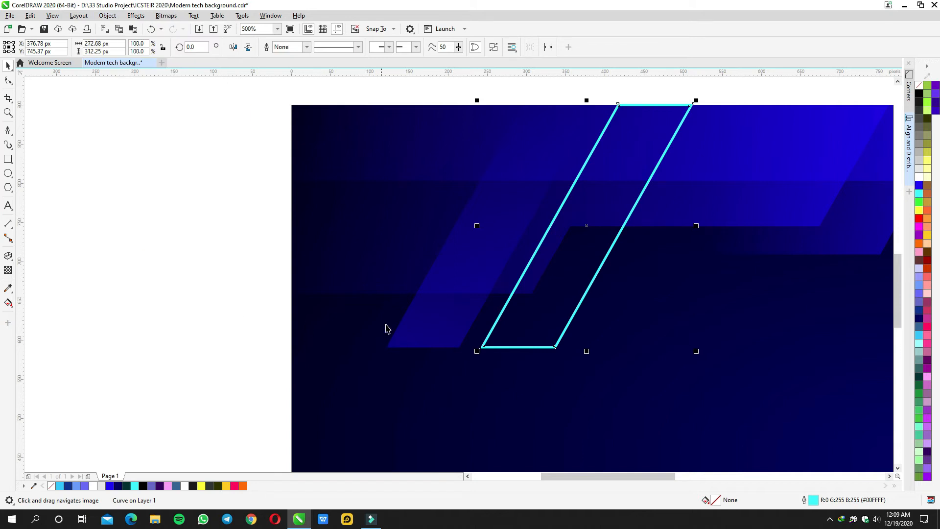
Step: Try a white outline on the converted cyan slanted frame
scroll(494, 348, up, 4)
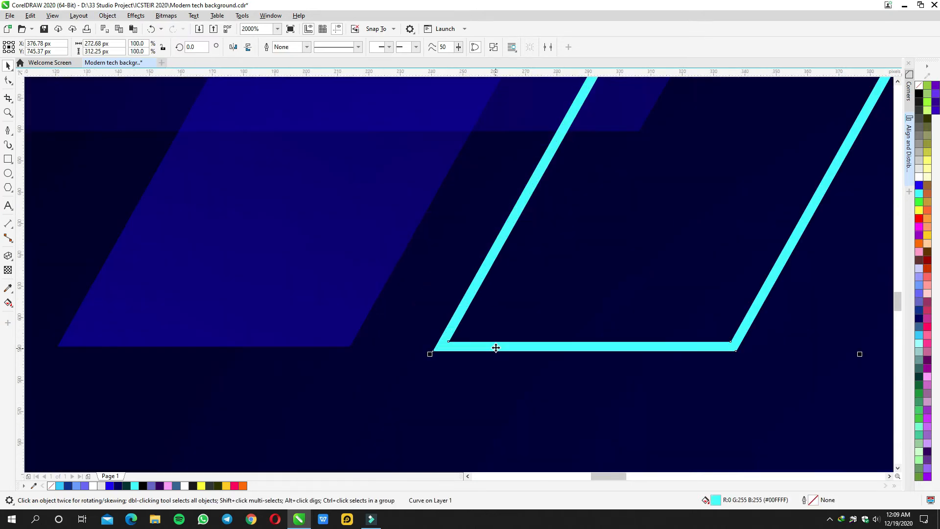
double_click(496, 348)
key(space)
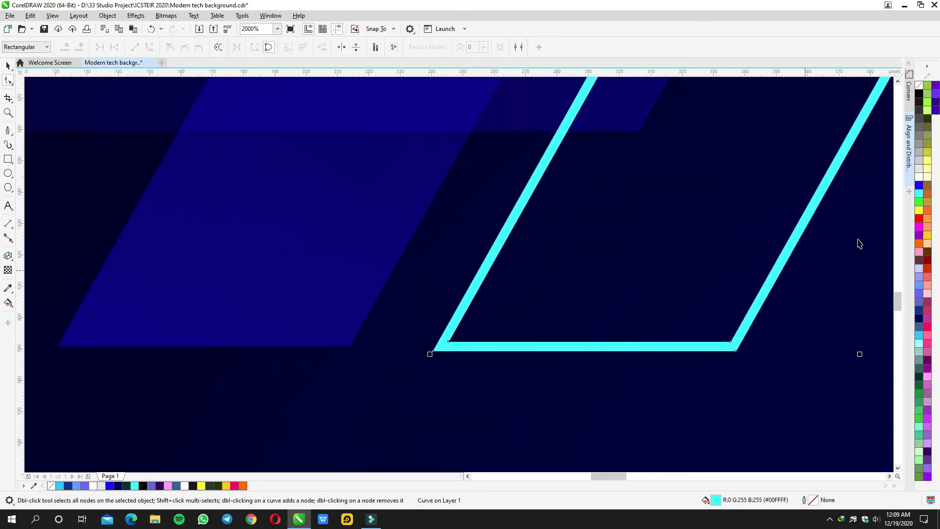
right_click(920, 179)
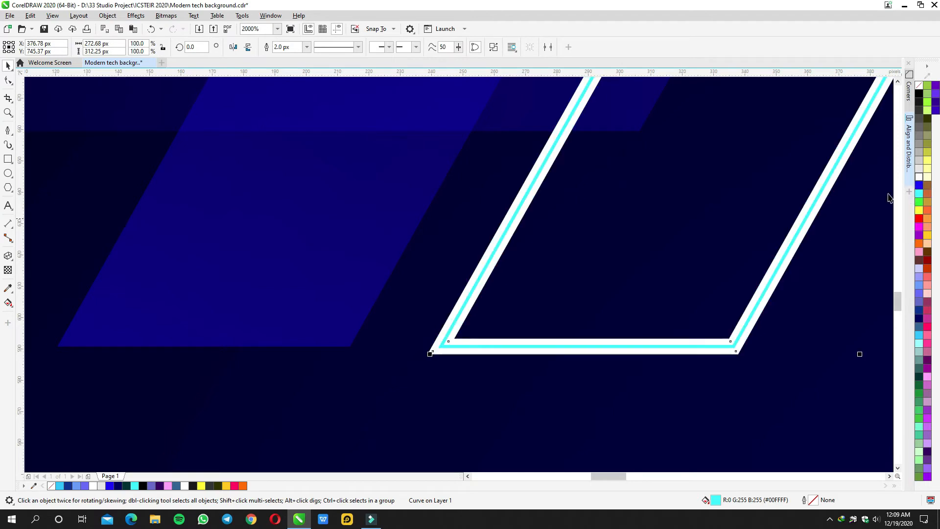
scroll(781, 258, down, 2)
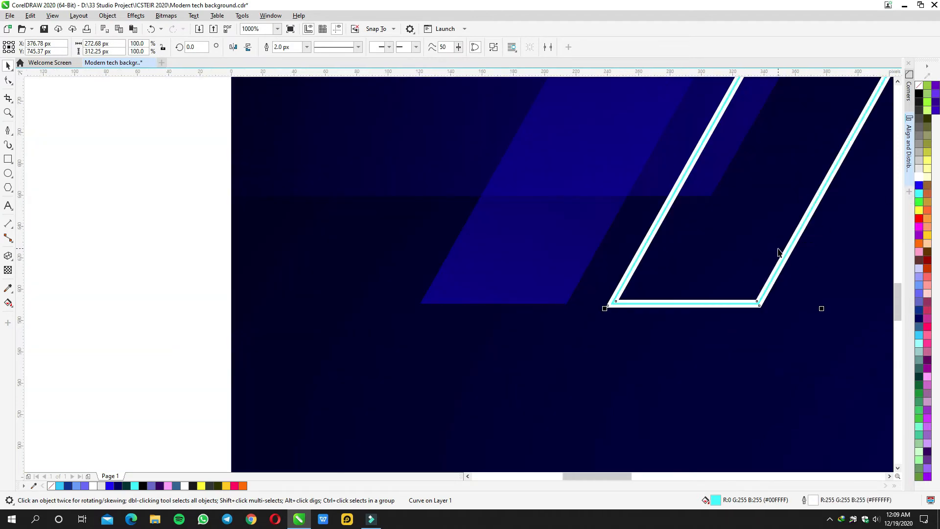
key(ctrl+z)
Step: Taper the slanted frame's lower-left corner by moving its inner node about 5.1 px left and 3 px down onto the outer corner
scroll(627, 294, up, 2)
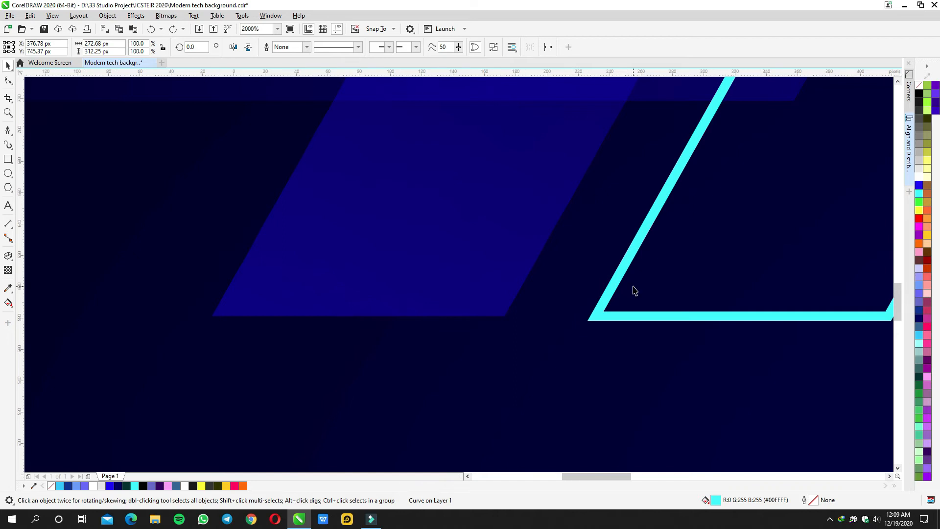
scroll(631, 293, down, 4)
scroll(604, 295, up, 6)
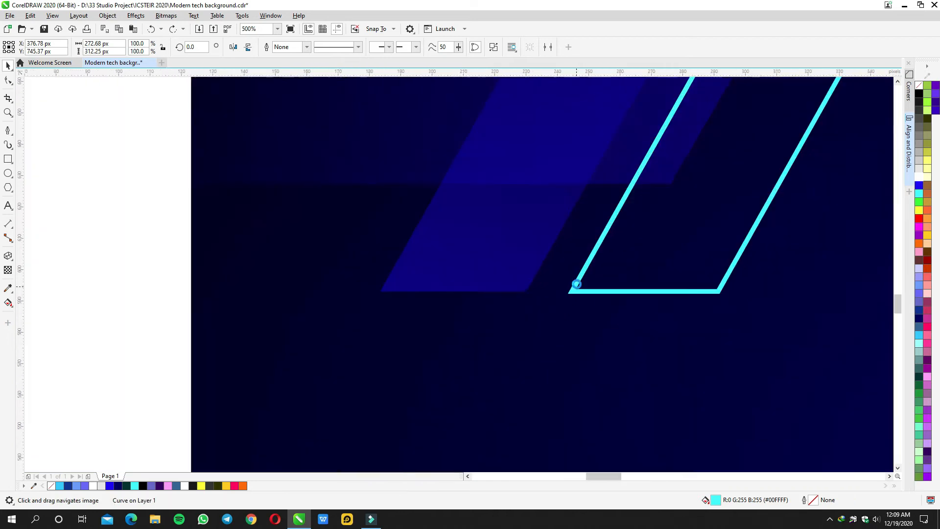
scroll(605, 299, down, 3)
scroll(609, 298, up, 3)
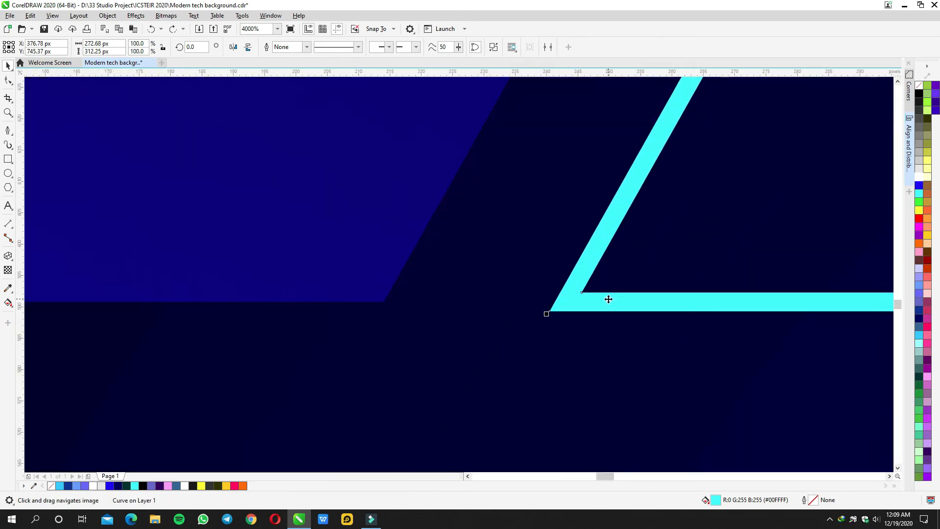
double_click(609, 300)
drag(628, 297, 339, 308)
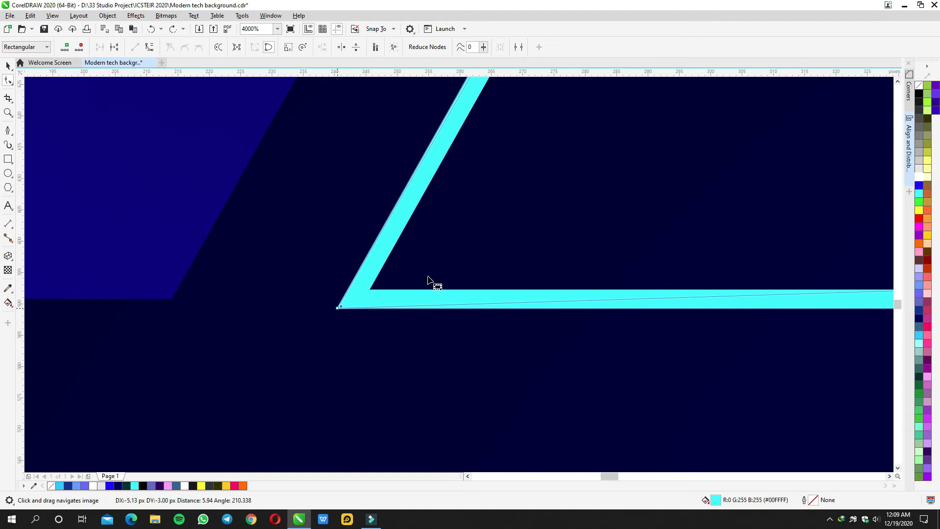
scroll(428, 275, down, 3)
Step: Taper the slanted frame's upper-right corner by moving its inner node about 5.1 px right and 3 px up onto the outer corner
drag(515, 217, 506, 308)
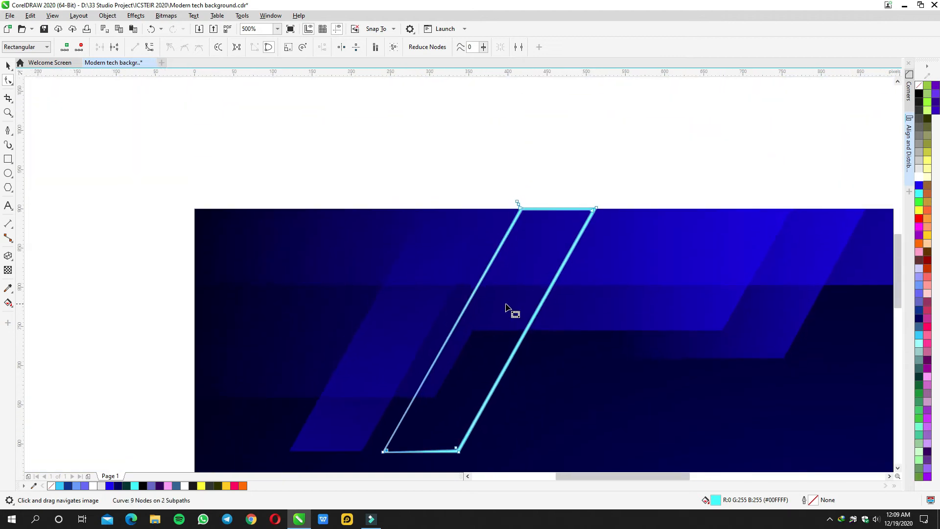
scroll(579, 216, up, 4)
drag(627, 213, 660, 196)
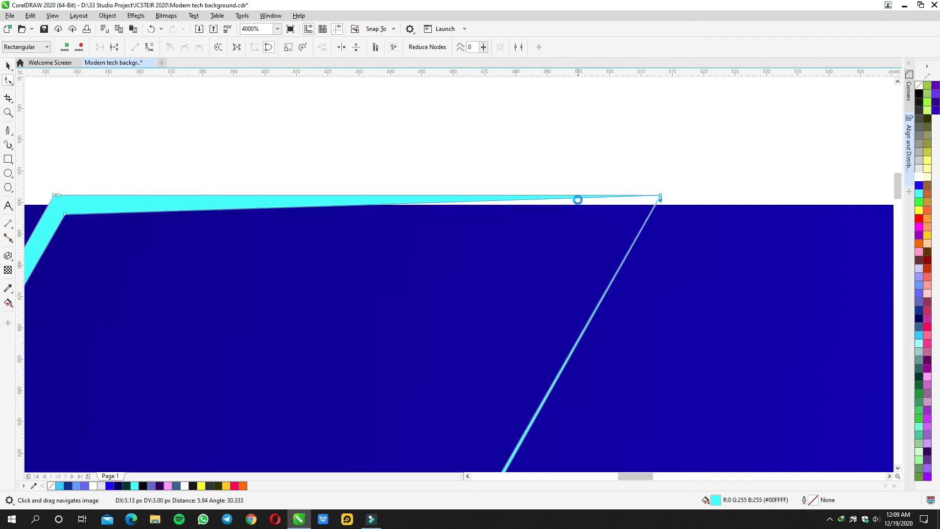
scroll(578, 200, down, 2)
drag(458, 245, 554, 206)
scroll(556, 182, down, 1)
Step: Move the tapered cyan frame over the slanted transparent bar, to about X 239 px, Y 743 px
key(space)
click(562, 141)
scroll(578, 211, down, 1)
scroll(565, 255, up, 1)
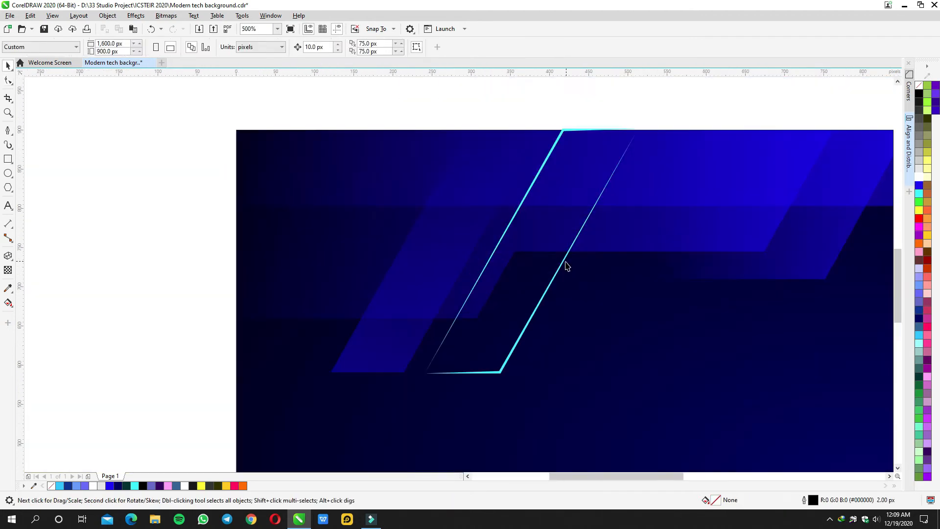
drag(563, 263, 534, 231)
mouse_move(634, 329)
mouse_down()
mouse_move(649, 346)
mouse_move(635, 328)
mouse_up()
scroll(630, 316, down, 2)
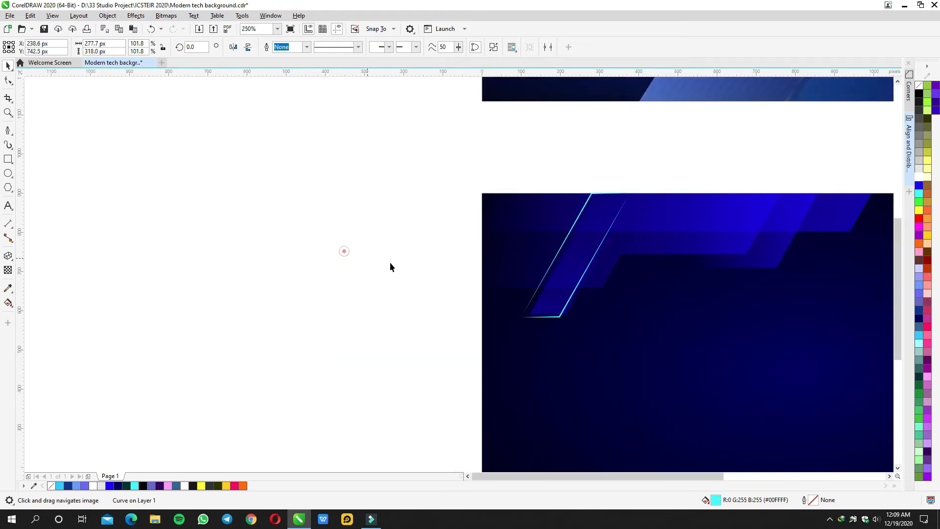
drag(422, 266, 338, 251)
drag(522, 231, 449, 231)
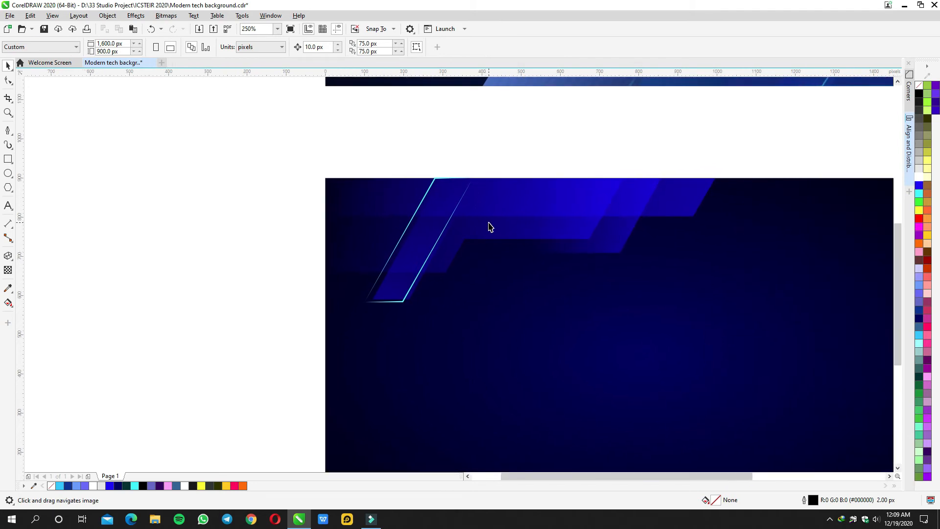
Step: Duplicate the stepped blue shape straight down to about Y 520 px and replace the copy's fill with a white outline
click(554, 231)
drag(540, 227, 554, 328)
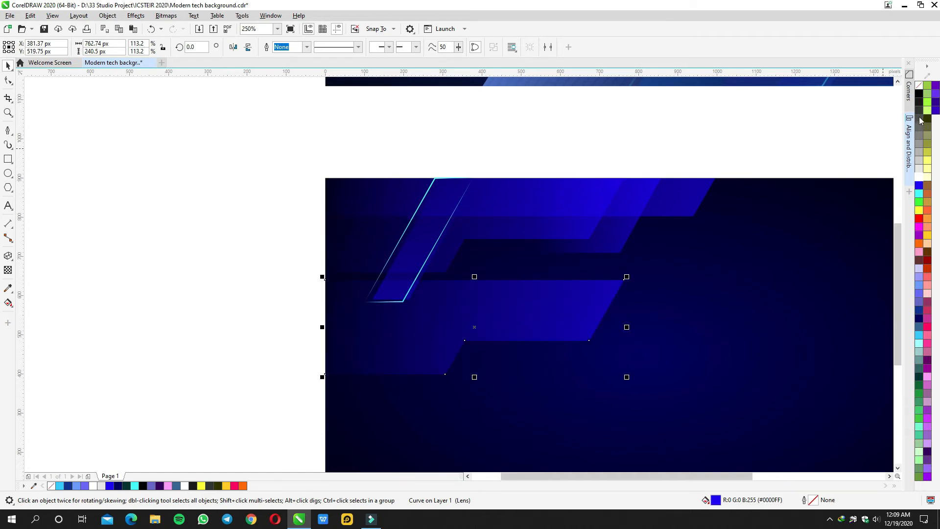
click(920, 86)
right_click(919, 185)
right_click(919, 177)
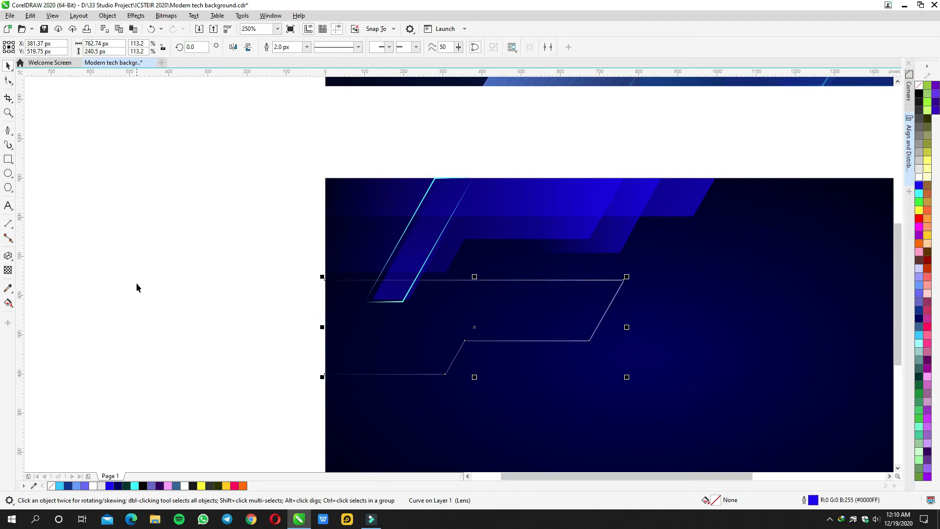
Step: Remove the transparency from the duplicated stepped shape
click(8, 302)
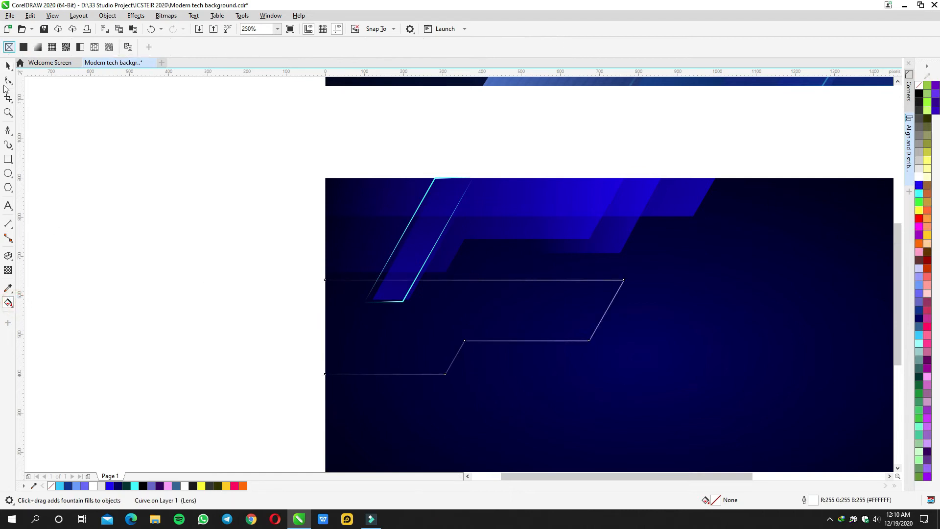
click(8, 271)
click(124, 185)
key(space)
Step: Give the stepped copy a cyan 3.0 px outline and convert the outline to an object
click(566, 300)
right_click(921, 193)
scroll(544, 304, up, 1)
click(307, 46)
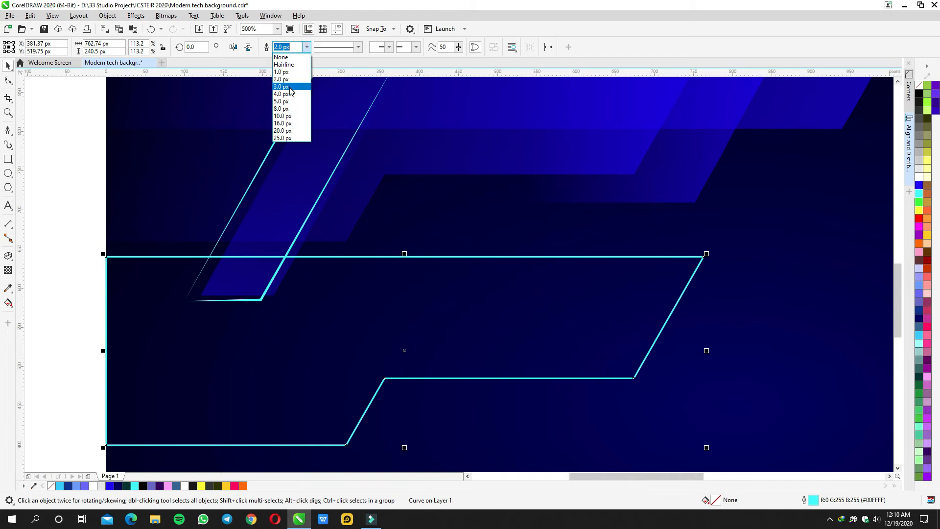
click(290, 87)
click(107, 15)
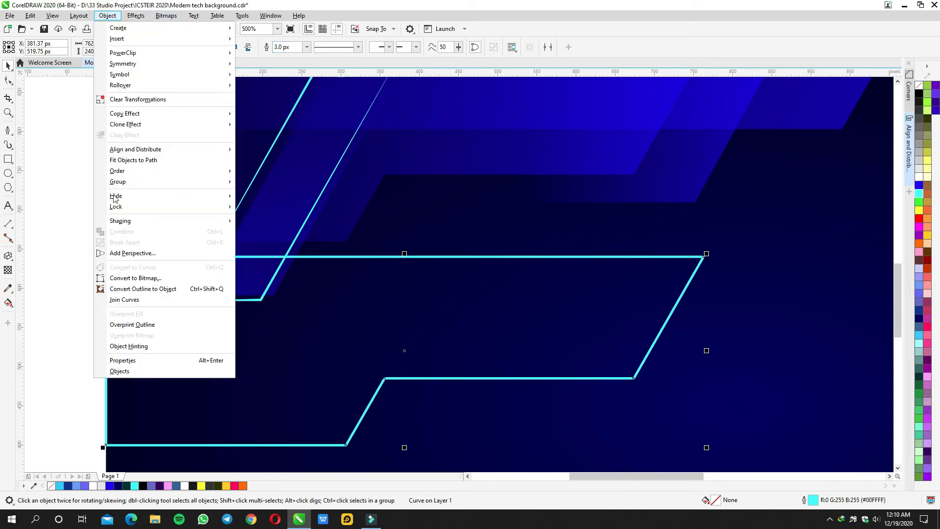
click(116, 291)
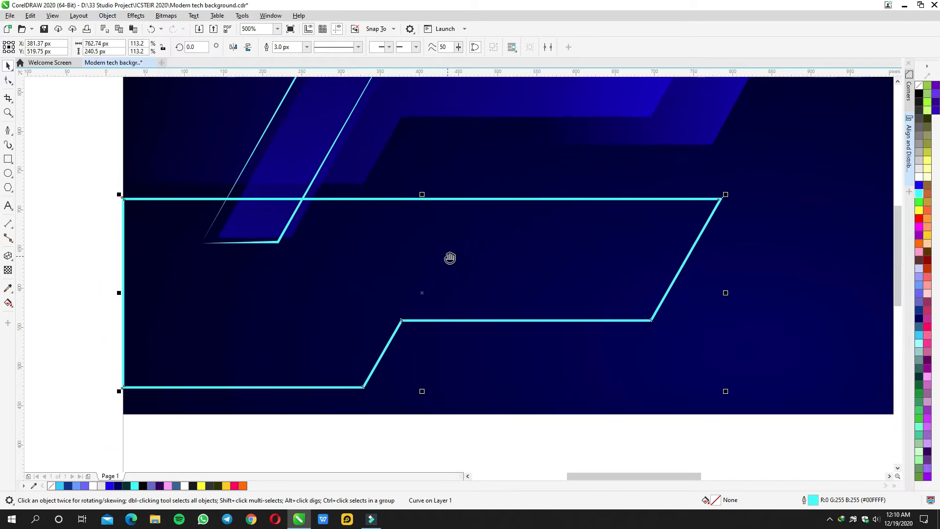
Step: Try to taper the stepped frame's lowest slanted corner by moving its inner node onto the outer corner
click(407, 280)
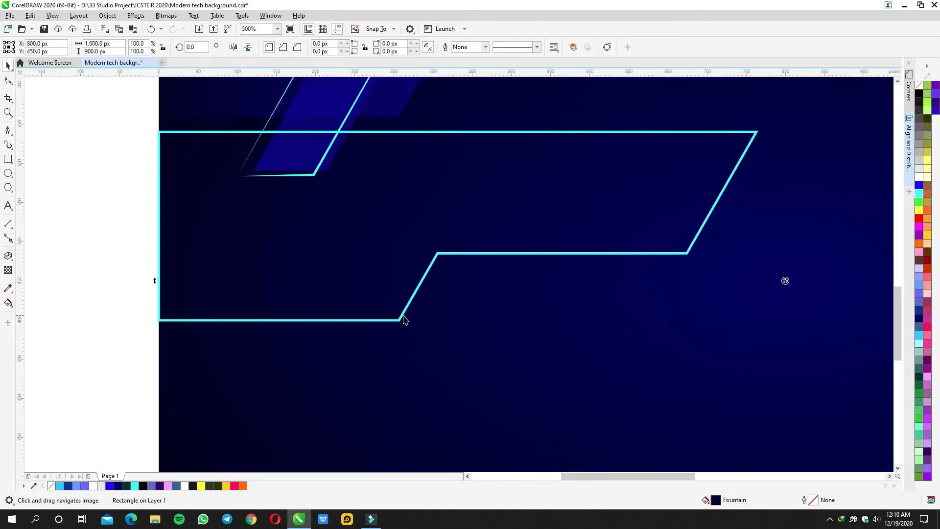
double_click(400, 315)
scroll(401, 314, up, 4)
drag(392, 332, 415, 297)
scroll(416, 296, down, 4)
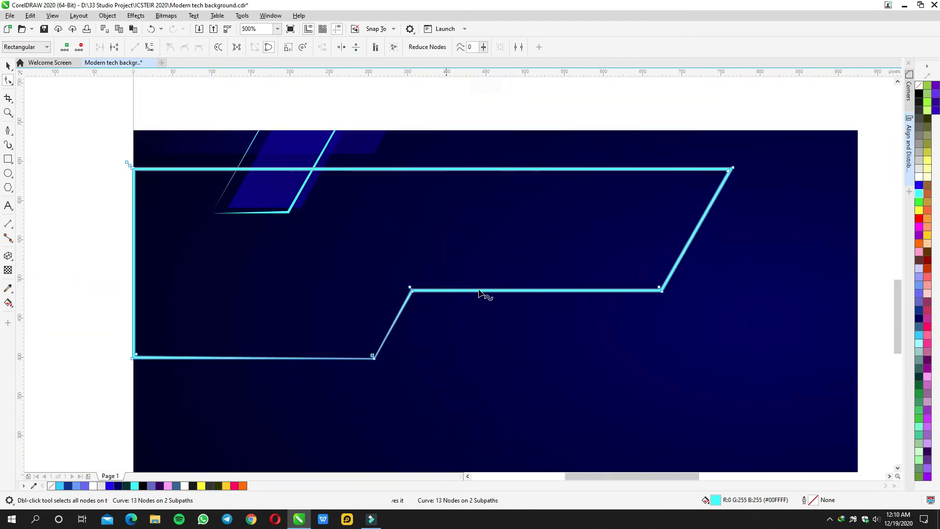
drag(660, 289, 661, 290)
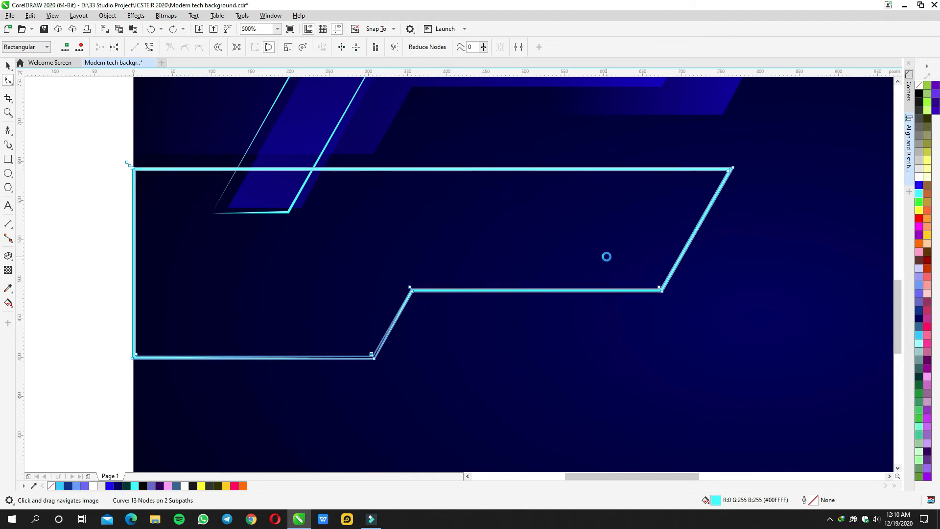
Step: Taper the stepped frame at the right end of its middle edge by moving the inner node about 3.5 px onto the outer corner
scroll(413, 288, up, 4)
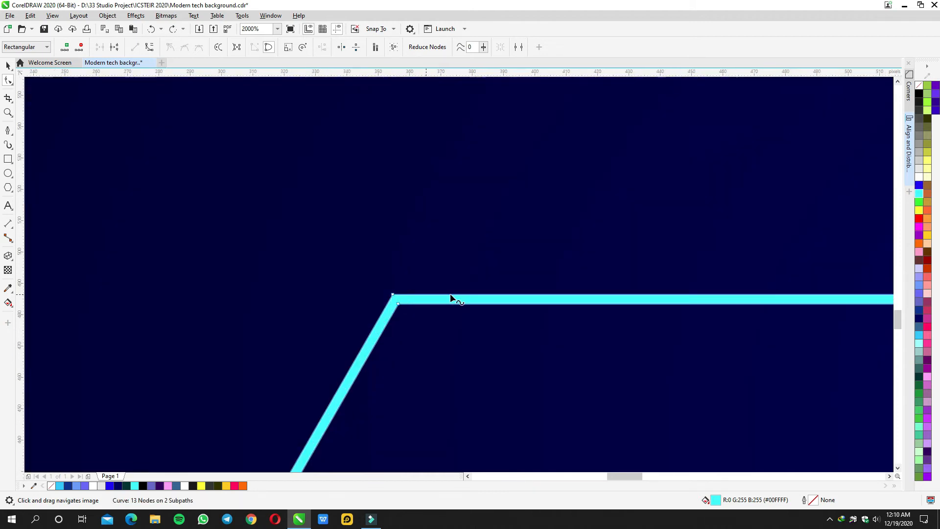
scroll(488, 294, down, 2)
scroll(544, 296, down, 2)
scroll(741, 294, up, 4)
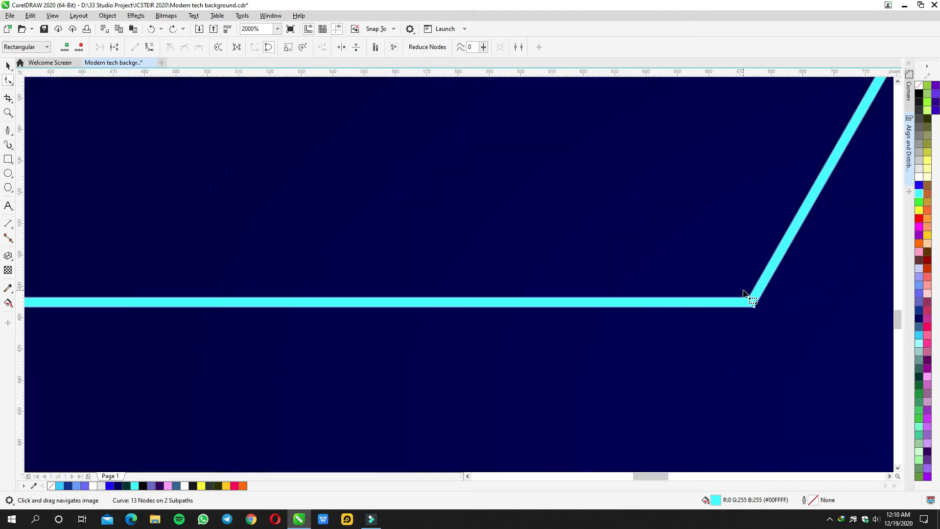
click(750, 300)
scroll(750, 306, down, 4)
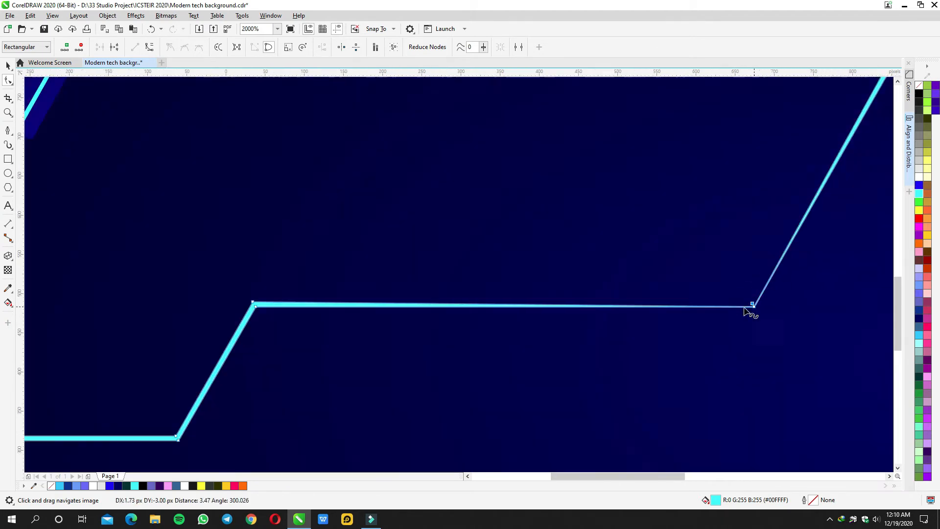
Step: Taper the stepped frame's lowest slanted corner by moving its inner node onto the outer corner
scroll(505, 295, up, 4)
click(533, 301)
scroll(537, 302, down, 4)
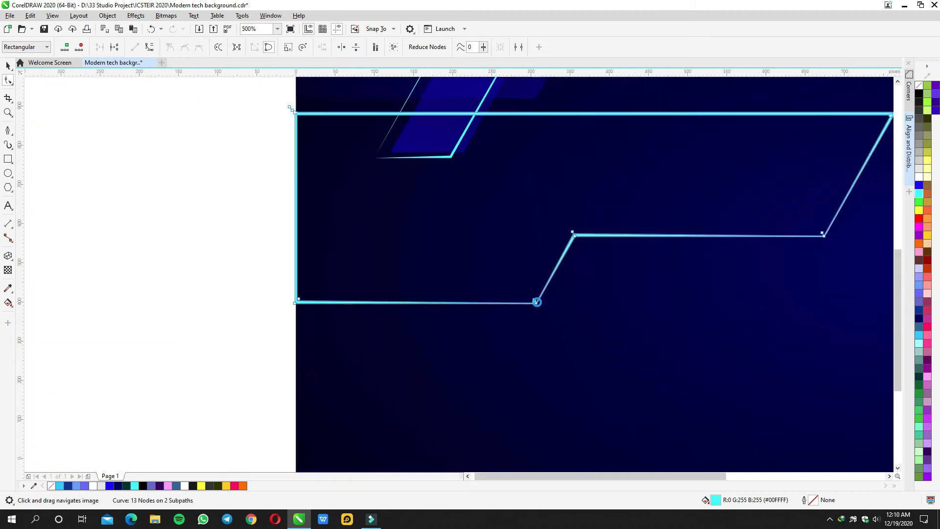
Step: Try to taper the stepped frame's upper-right corner by moving its inner node onto the outer corner
scroll(539, 301, down, 2)
scroll(677, 254, up, 4)
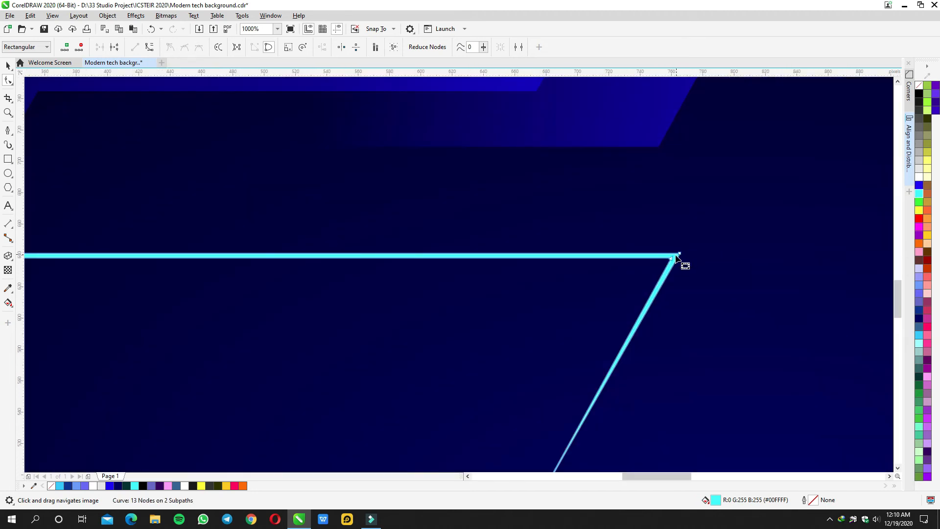
click(678, 255)
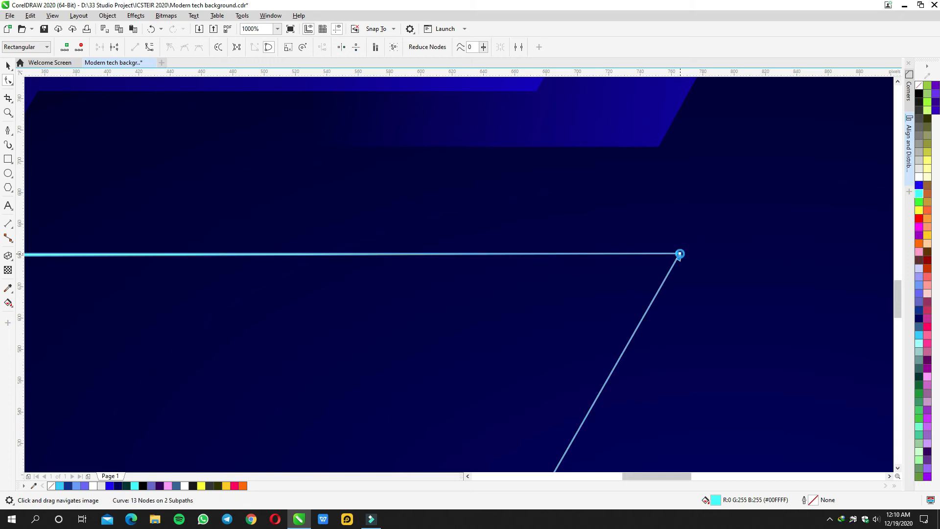
Step: Taper the stepped frame's upper-left corner by moving its inner node onto the outer corner, and finish node editing
scroll(679, 254, down, 2)
scroll(621, 257, down, 2)
scroll(504, 257, up, 4)
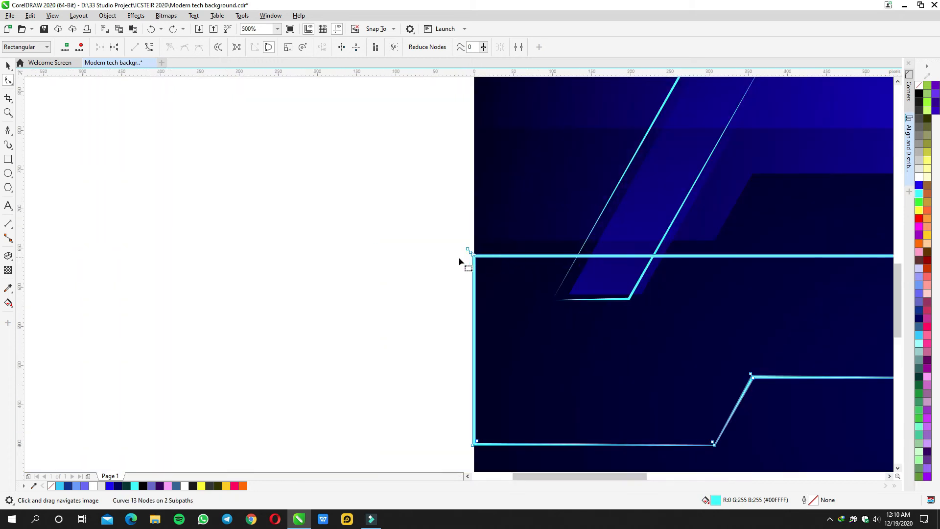
drag(525, 254, 514, 245)
key(space)
Step: Move the tapered stepped frame up over the blue stepped shape at the page's upper-left corner
scroll(514, 244, down, 2)
scroll(515, 244, down, 6)
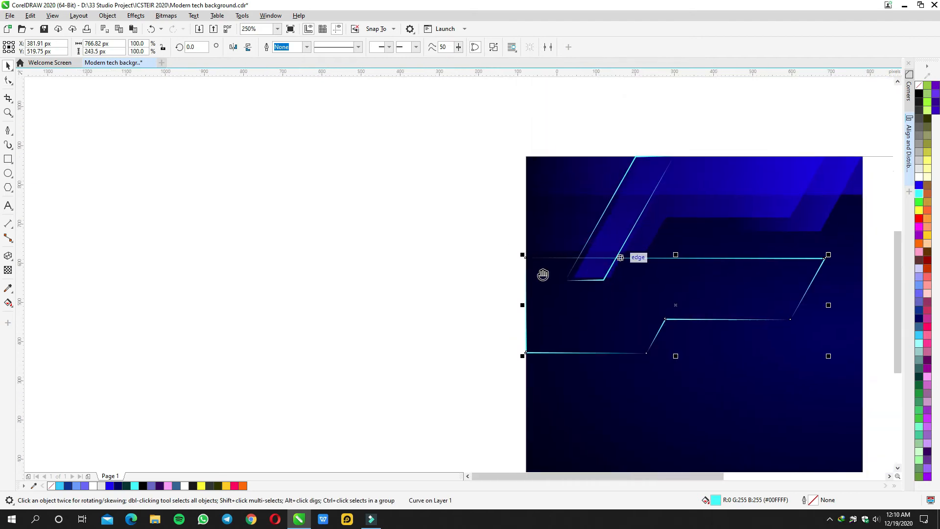
drag(603, 272, 468, 229)
click(497, 163)
drag(355, 247, 453, 264)
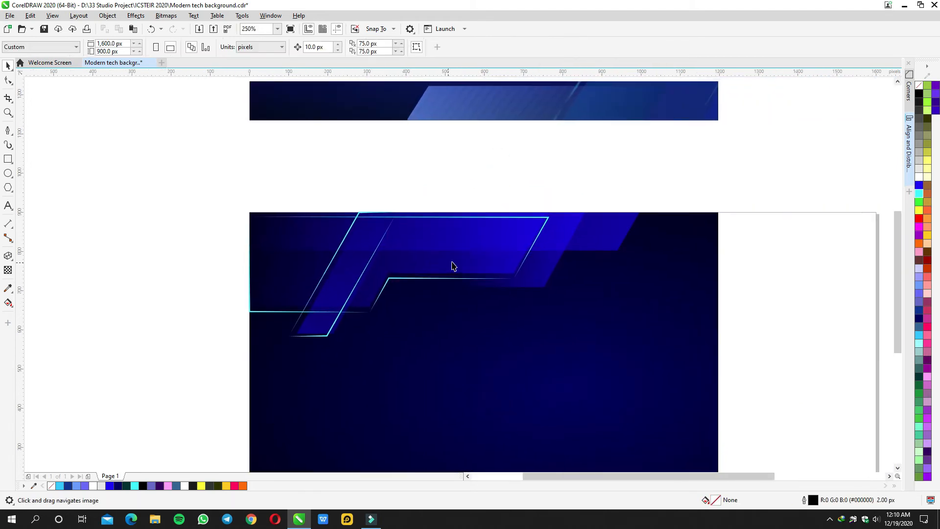
Step: Shift the stepped frame slightly up and left past the page's edges, to about X 373 px, Y 792 px
drag(536, 222, 593, 233)
scroll(529, 211, up, 2)
scroll(527, 204, down, 1)
click(535, 172)
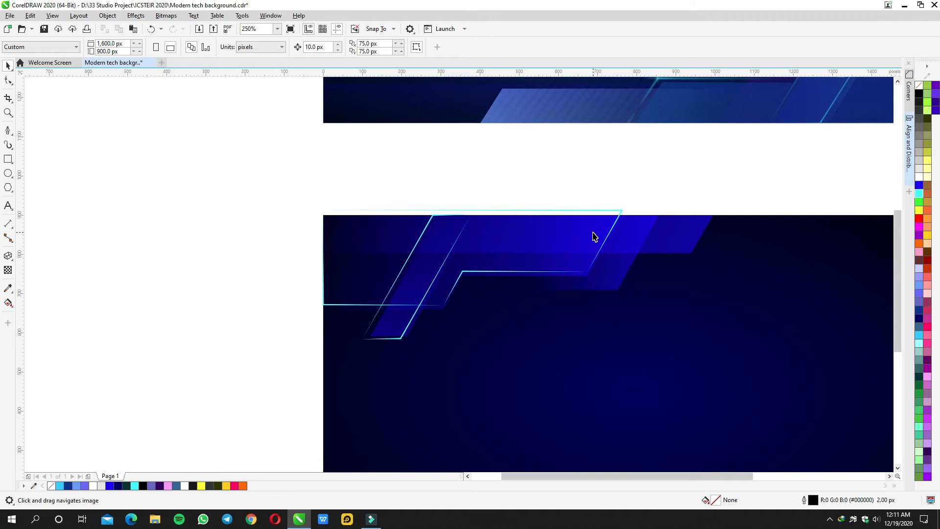
scroll(596, 221, up, 1)
click(595, 207)
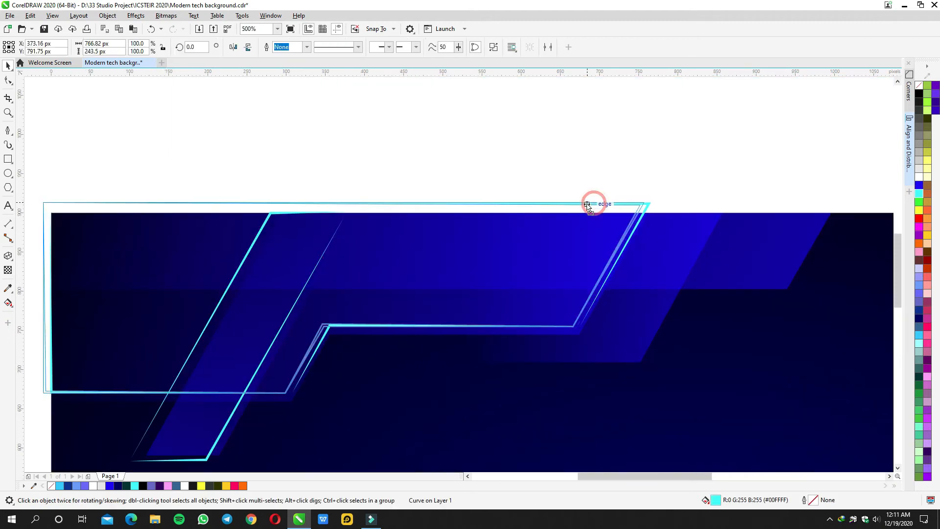
click(595, 180)
Step: Convert the slanted cyan frame to a 300 dpi RGB bitmap
scroll(565, 258, down, 1)
drag(564, 258, 499, 348)
scroll(506, 321, down, 1)
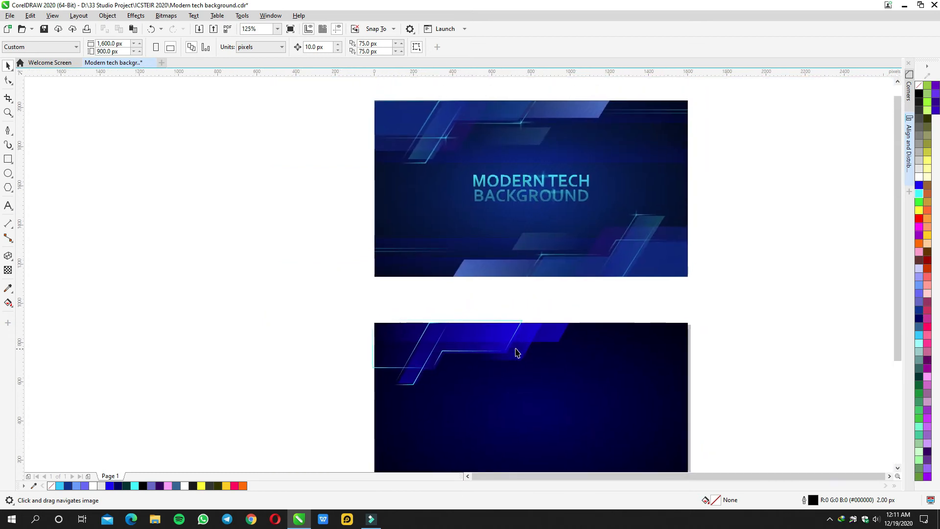
scroll(516, 347, up, 1)
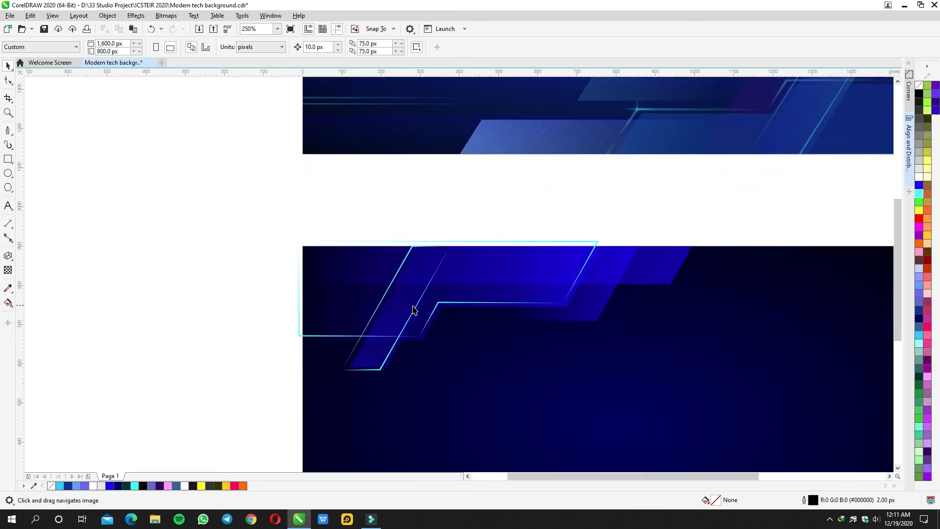
click(411, 317)
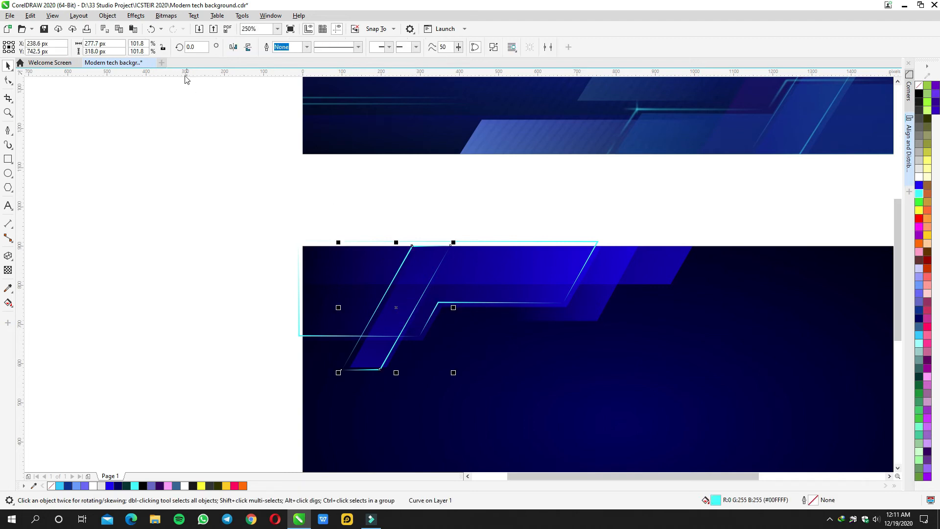
click(136, 17)
click(143, 17)
click(159, 20)
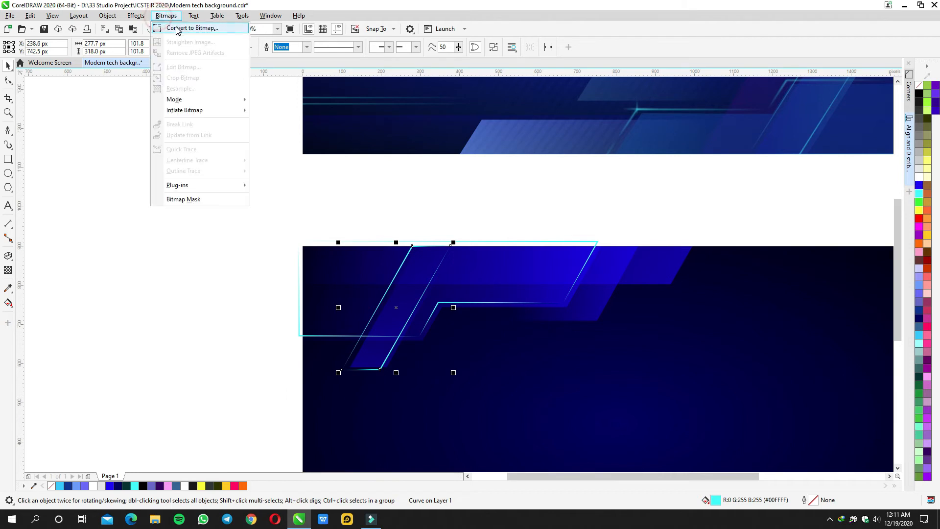
click(196, 27)
click(472, 312)
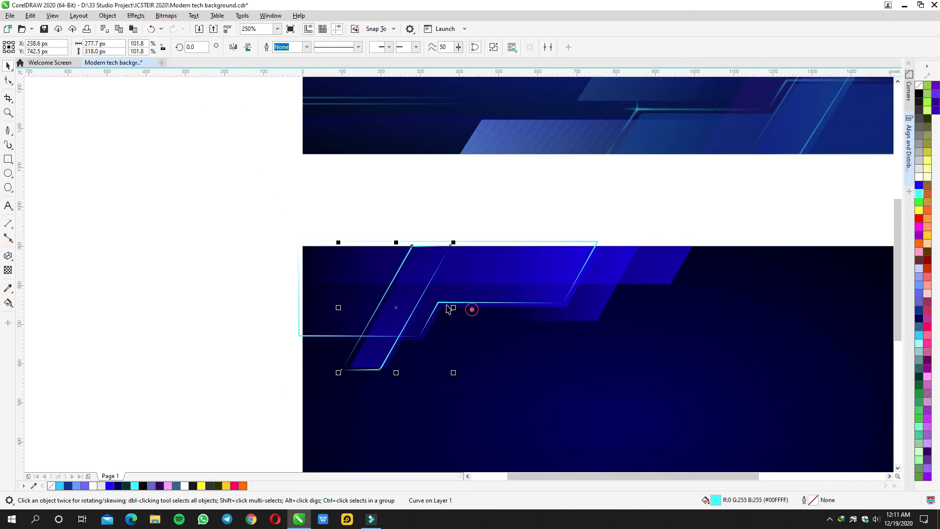
click(137, 16)
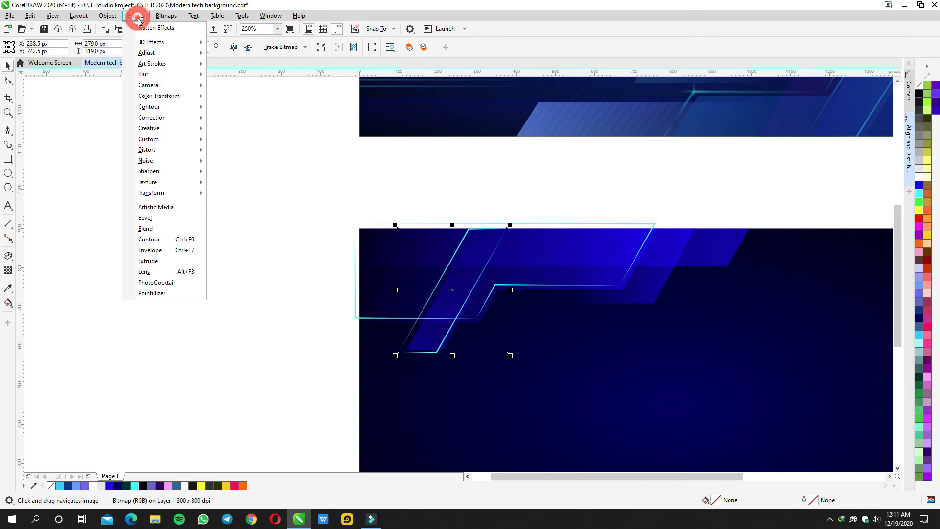
mouse_move(142, 74)
click(223, 98)
click(466, 223)
click(333, 181)
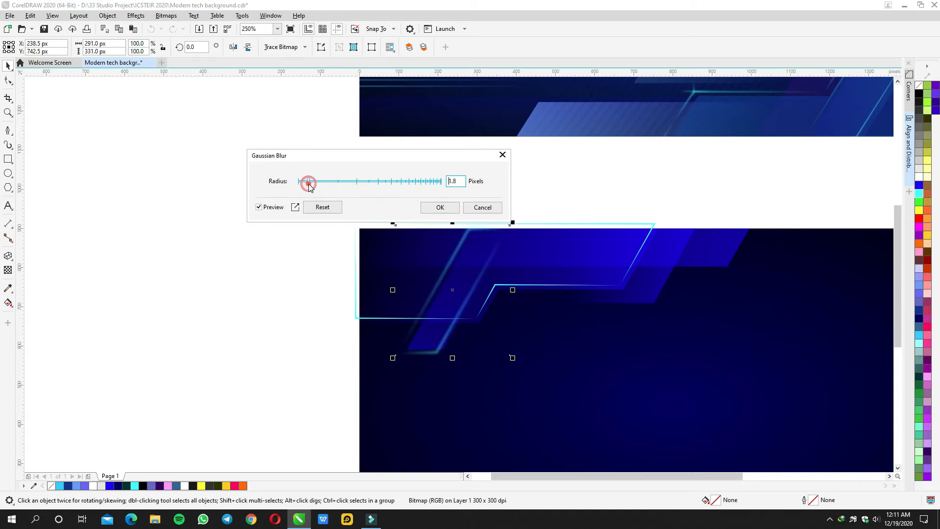
drag(309, 187, 309, 186)
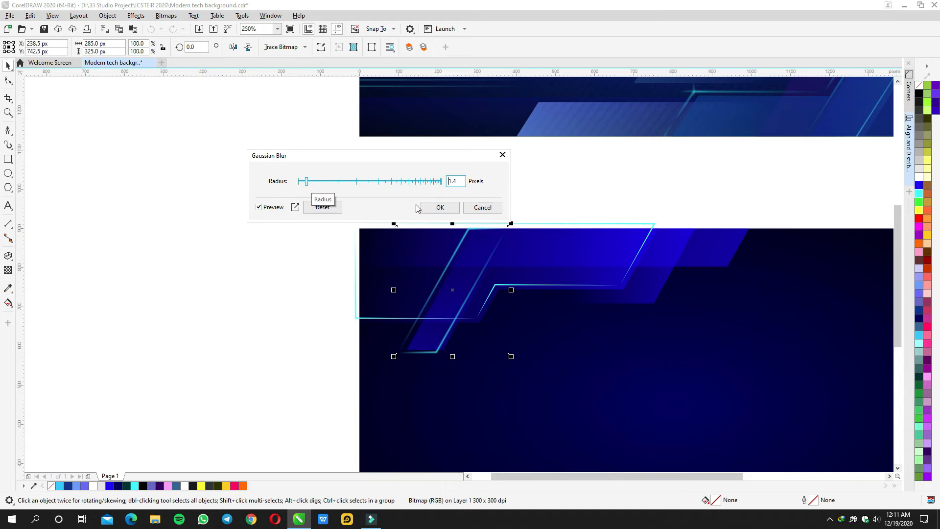
click(478, 208)
click(285, 229)
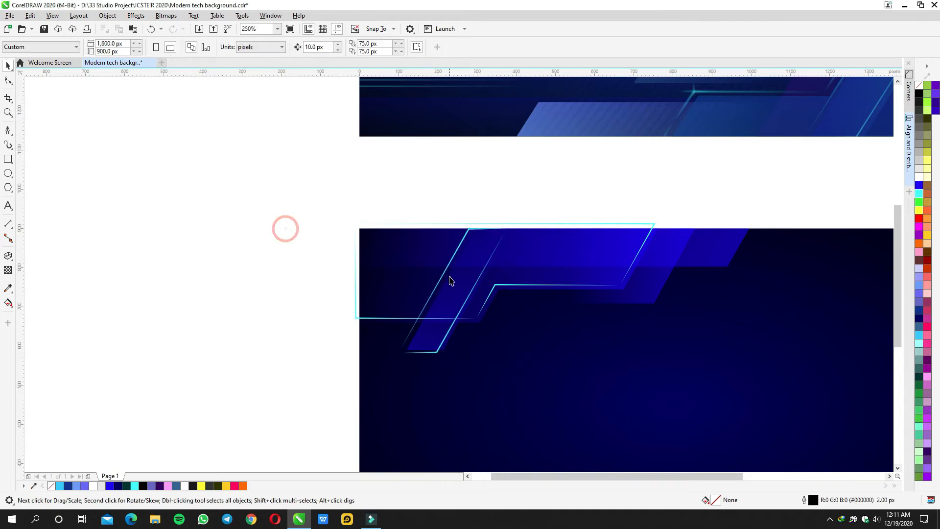
Step: Place a copy of the slanted bitmap frame about 100 px to the left of the original
scroll(451, 280, up, 2)
click(443, 266)
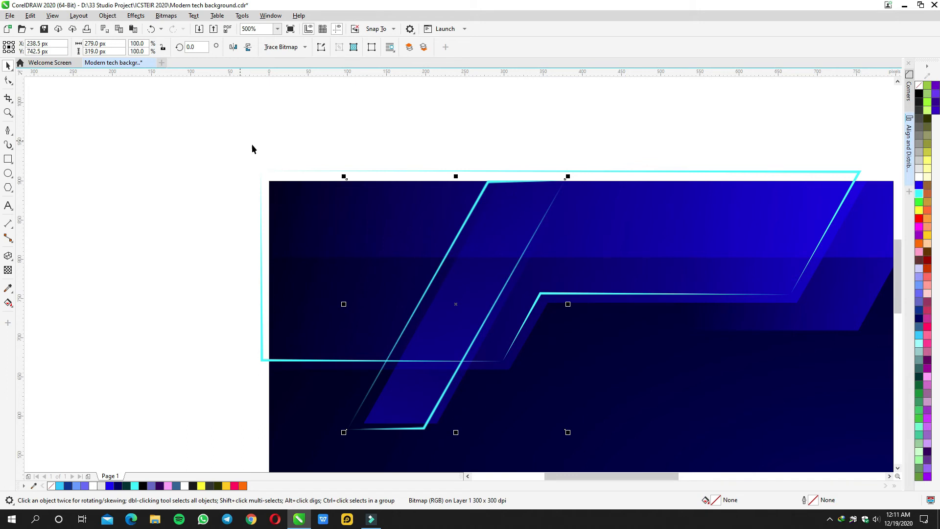
mouse_move(421, 243)
mouse_down()
mouse_move(398, 235)
mouse_move(414, 233)
mouse_move(412, 248)
mouse_up()
Step: Apply a Gaussian Blur to the original slanted bitmap frame
click(509, 278)
click(135, 15)
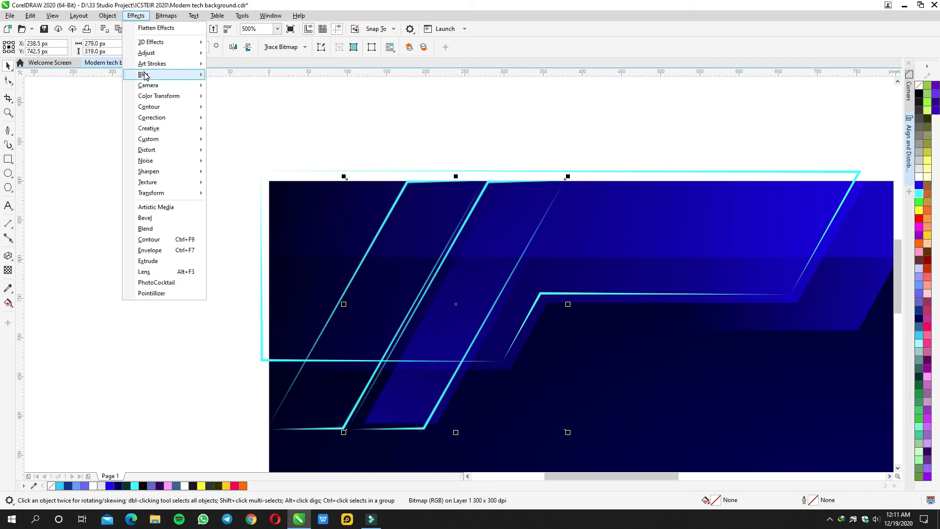
mouse_move(147, 74)
click(237, 96)
drag(440, 225, 541, 189)
click(670, 214)
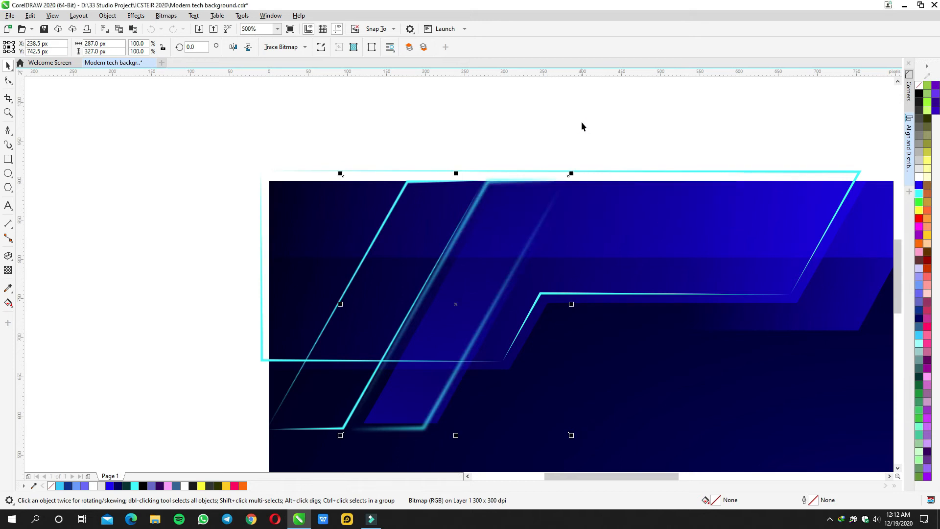
Step: Move the sharp slanted copy back onto the blurred frame and align it closely to form a glowing line
click(582, 123)
click(397, 205)
drag(404, 201, 477, 200)
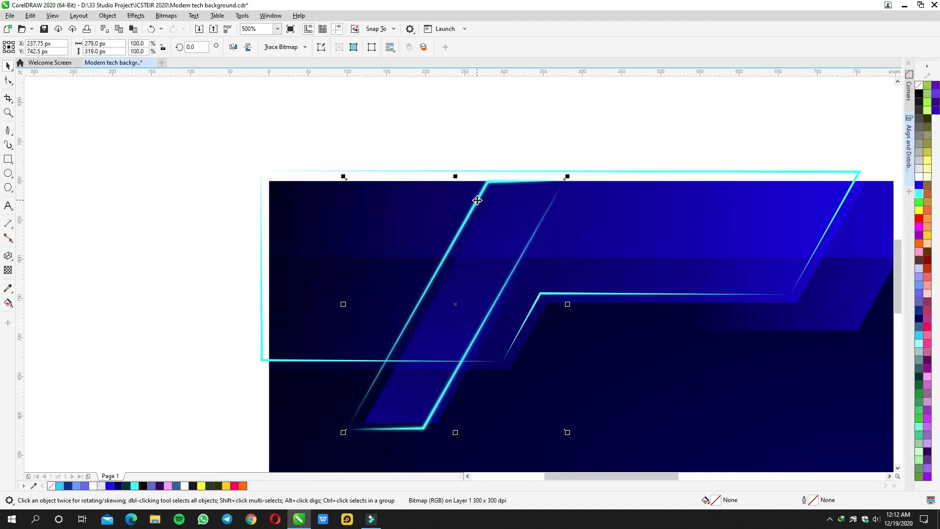
scroll(477, 200, down, 2)
scroll(475, 199, up, 3)
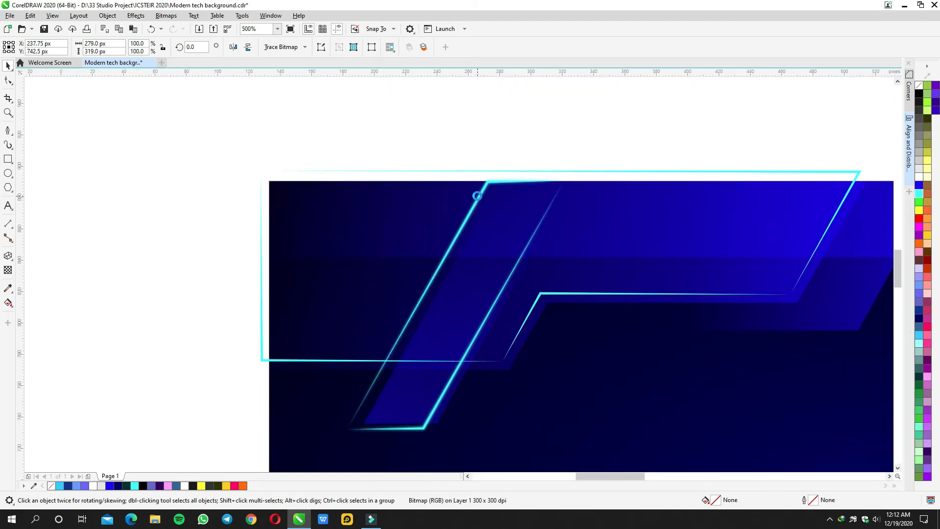
scroll(477, 196, up, 1)
drag(479, 195, 482, 201)
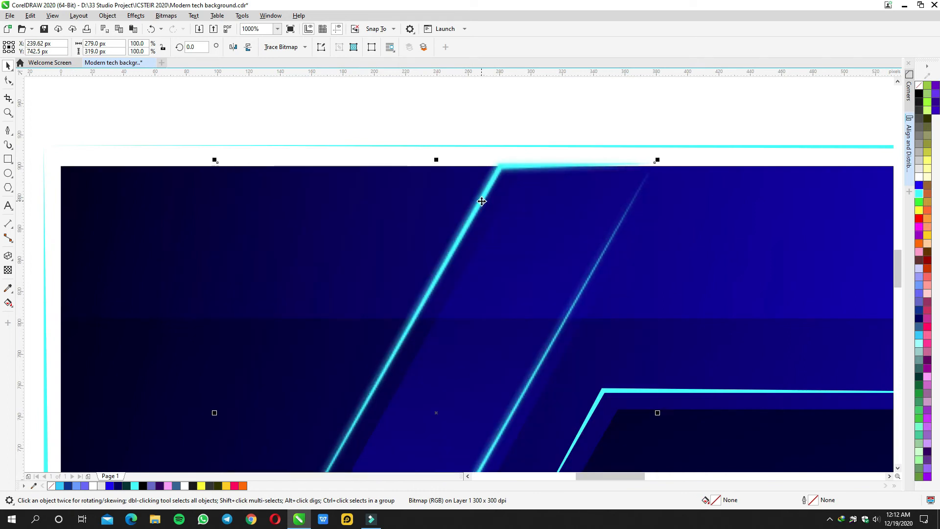
scroll(482, 201, down, 2)
click(475, 153)
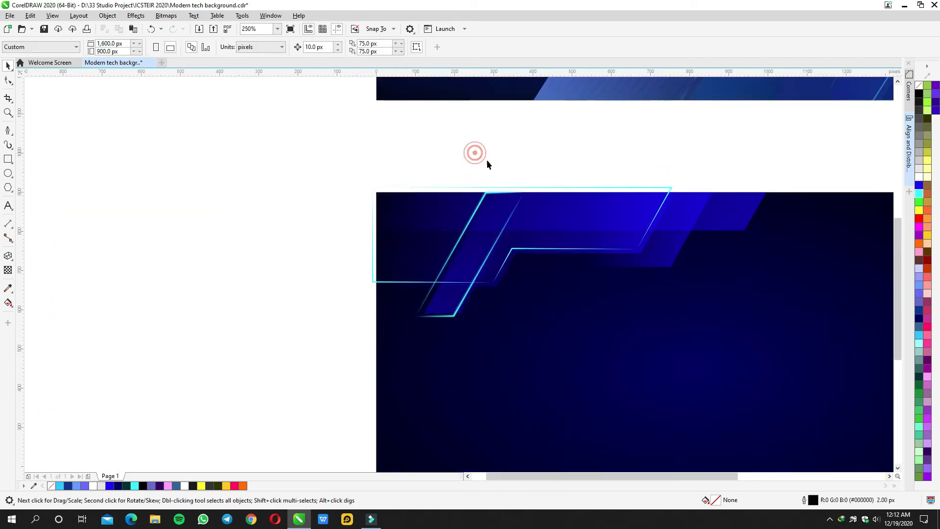
Step: Place a copy of the stepped frame about 40 px below it and apply a 2.0 px Gaussian Blur to the original
drag(643, 188, 641, 203)
right_click(641, 203)
click(641, 187)
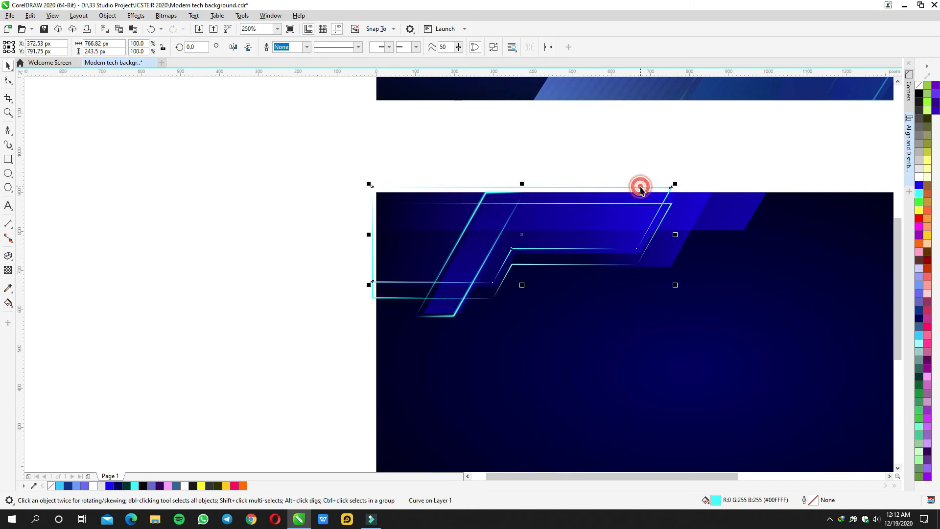
click(135, 16)
mouse_move(147, 75)
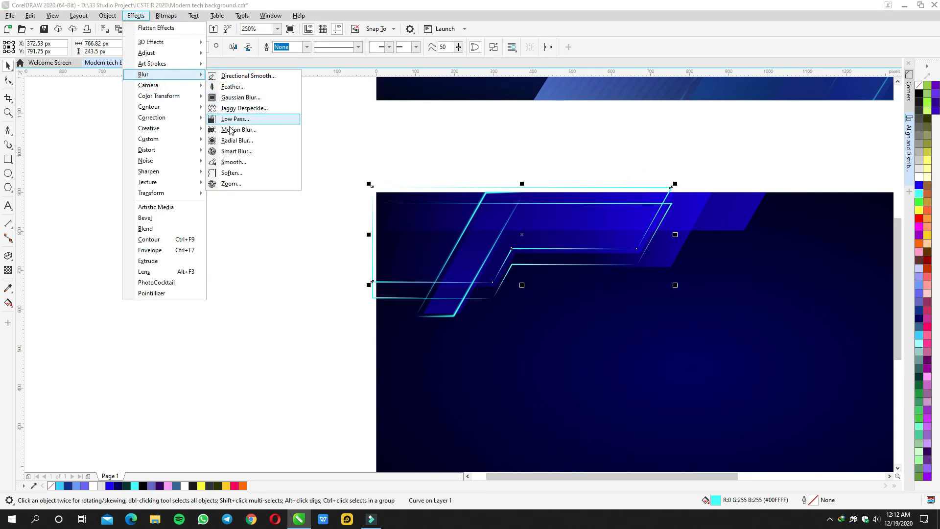
click(234, 97)
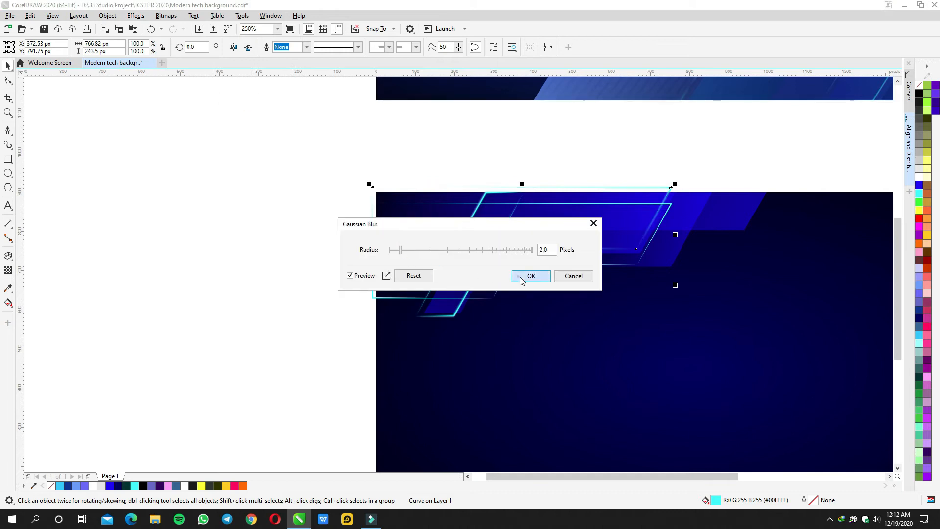
click(531, 276)
Step: Move the sharp stepped copy back up onto the blurred stepped frame
click(569, 159)
scroll(653, 212, up, 2)
drag(653, 197, 668, 164)
click(670, 136)
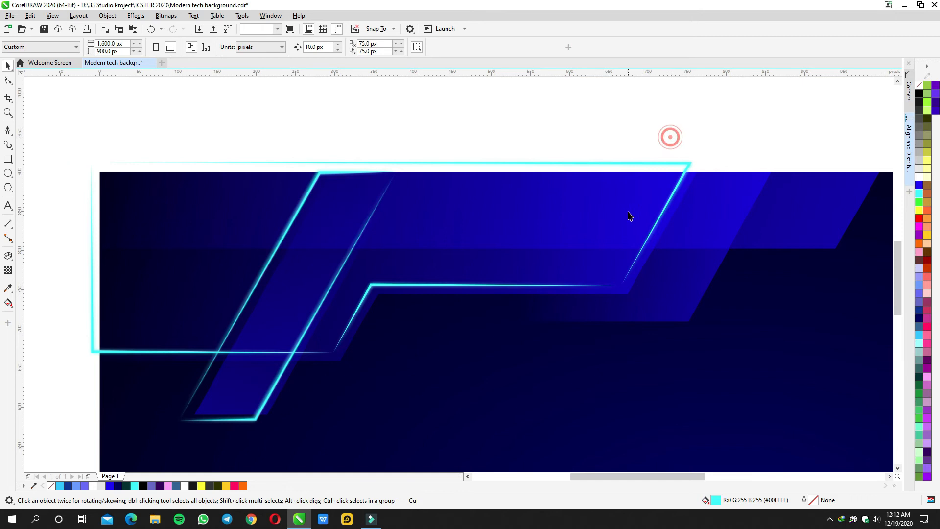
Step: Draw a straight horizontal line about 1,810 px long across the page's upper part, extending past both side edges
scroll(630, 216, down, 2)
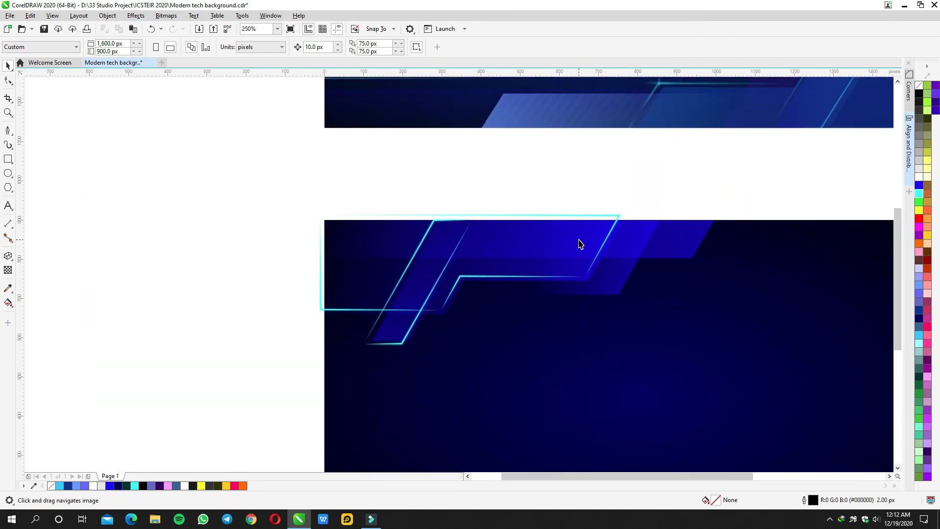
scroll(576, 247, down, 2)
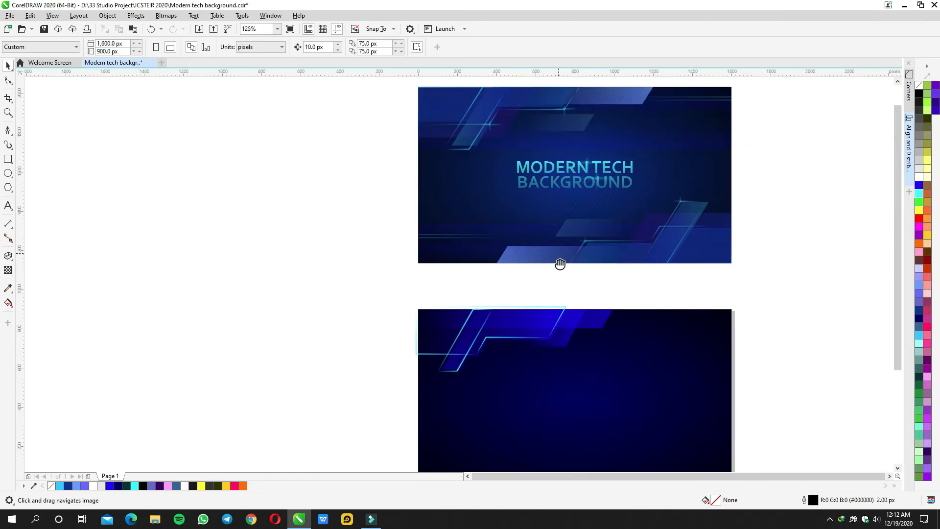
drag(561, 297, 531, 241)
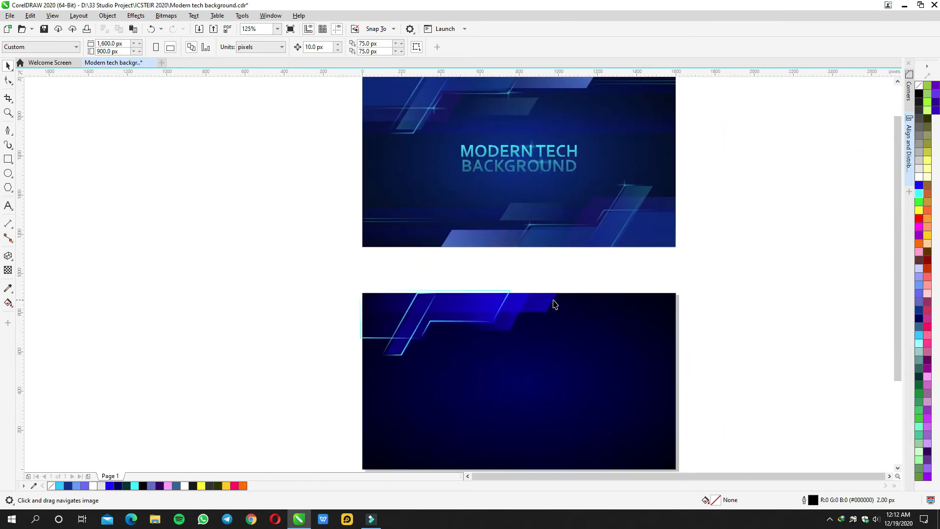
drag(555, 305, 564, 261)
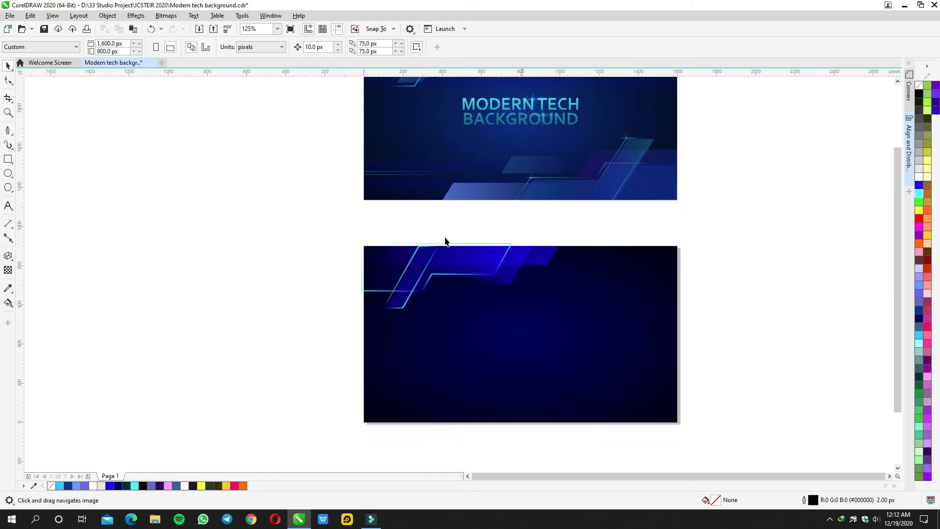
click(351, 264)
click(705, 264)
key(space)
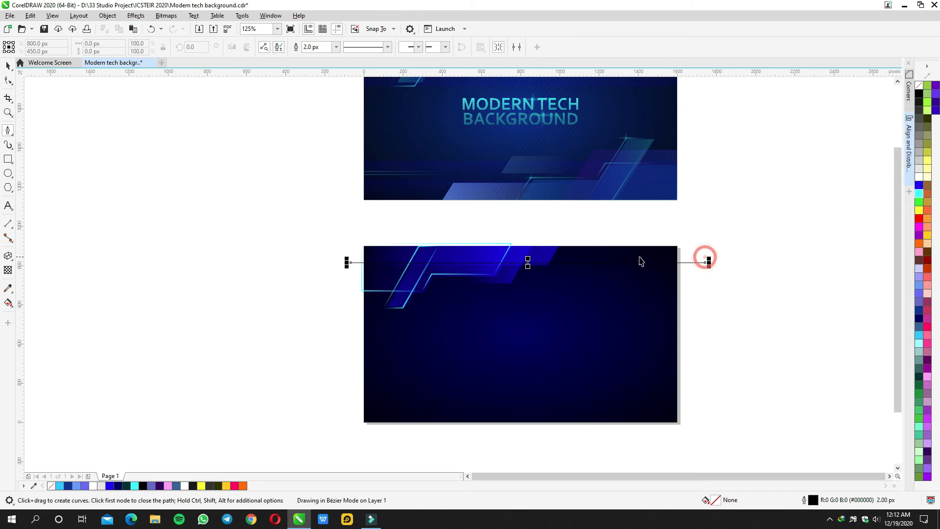
Step: Move the horizontal line slightly up to about Y 843.5 px and set its outline width to 3.0 px
scroll(638, 269, up, 2)
drag(637, 269, 638, 257)
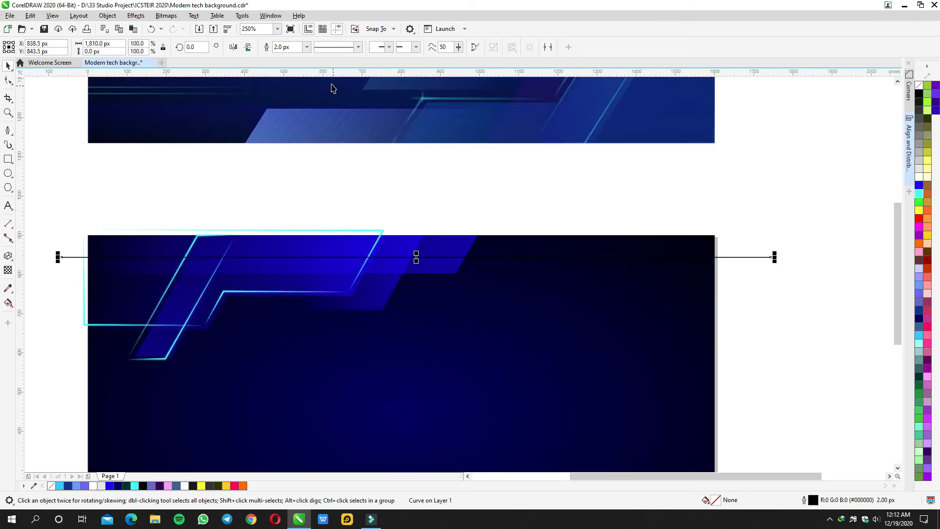
click(307, 47)
click(290, 84)
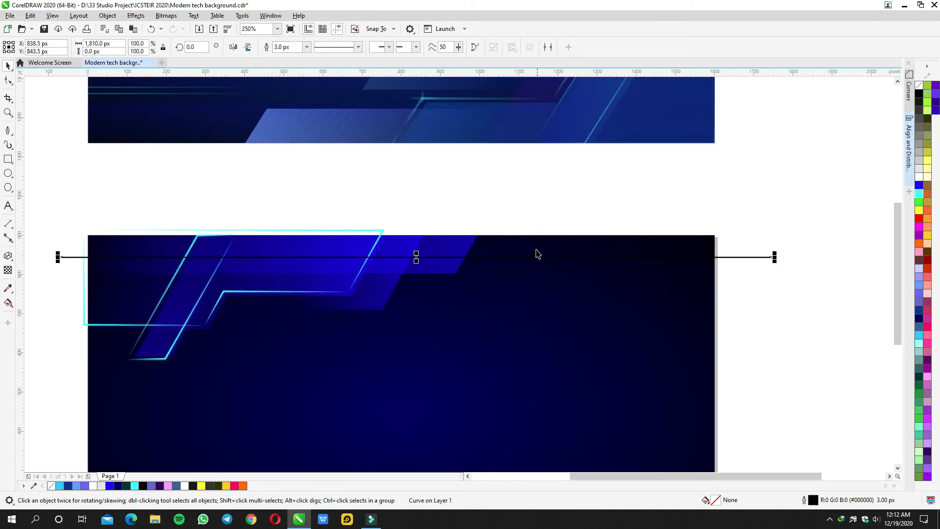
Step: Copy the horizontal line about 77.5 px lower and colour both lines' outlines cyan (#00FFFF)
drag(532, 257, 529, 287)
shift+click(758, 257)
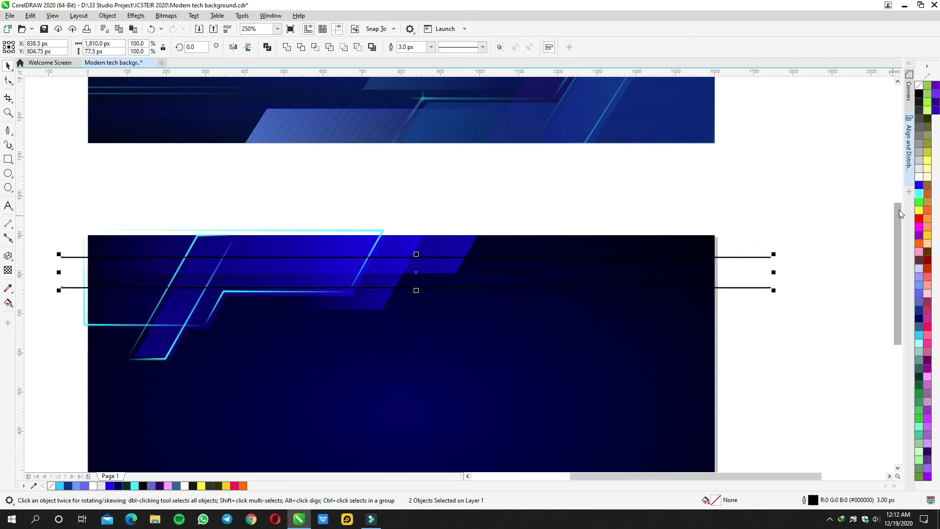
right_click(918, 195)
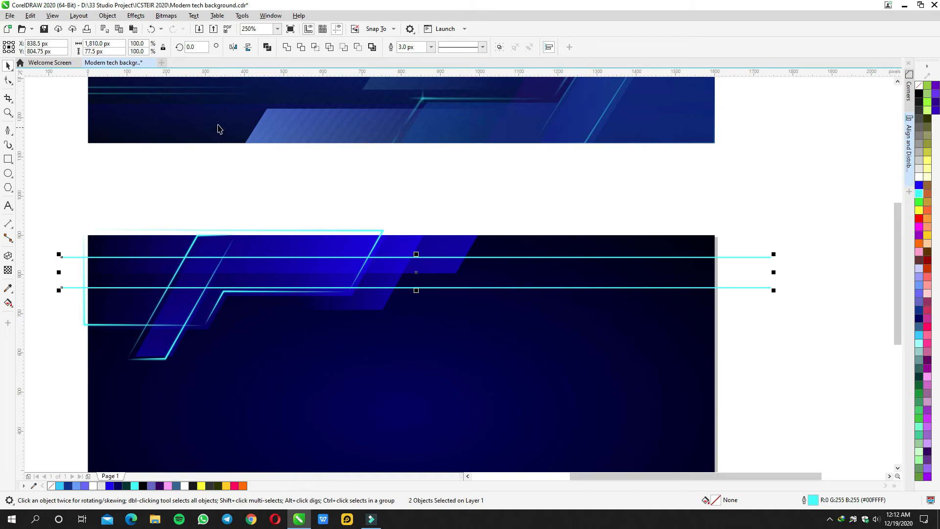
Step: Try converting the two cyan lines to a 300 dpi RGB bitmap with transparent background, and undo the conversion
click(165, 16)
click(169, 28)
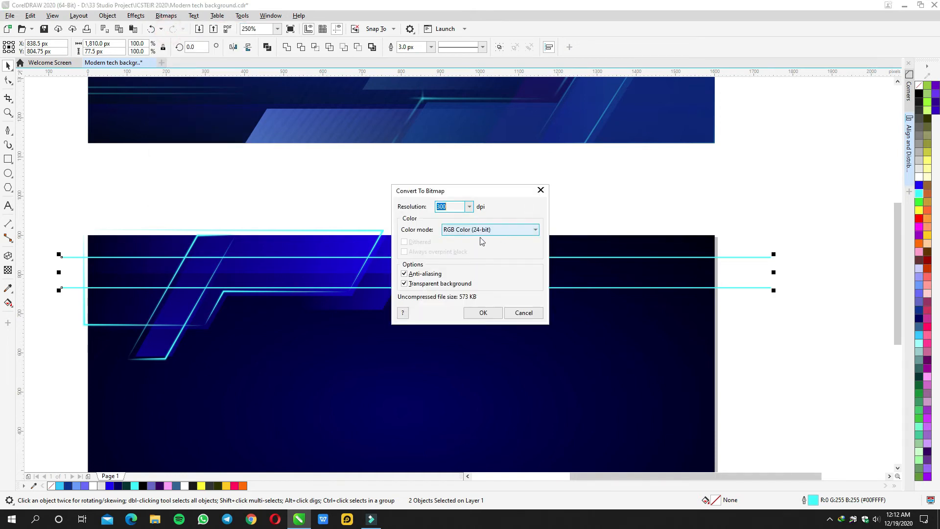
click(480, 313)
scroll(482, 249, down, 2)
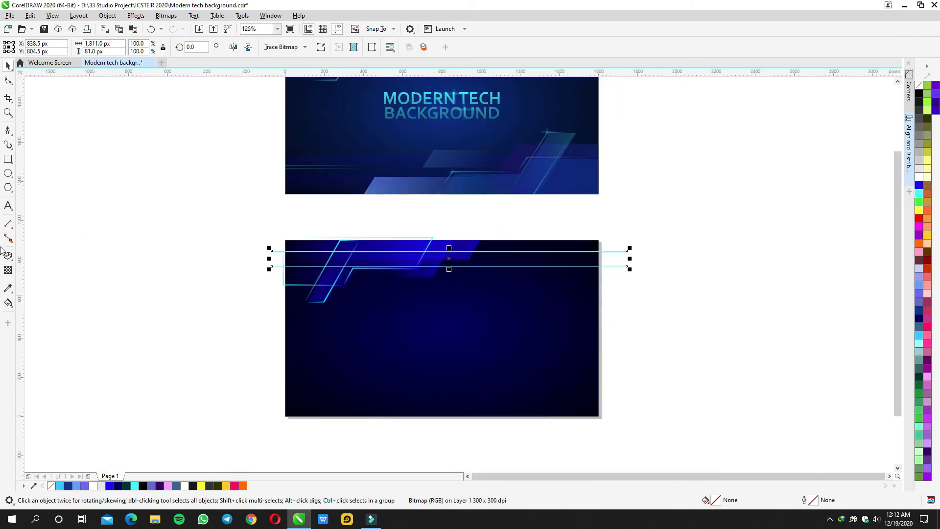
click(6, 271)
scroll(539, 308, down, 3)
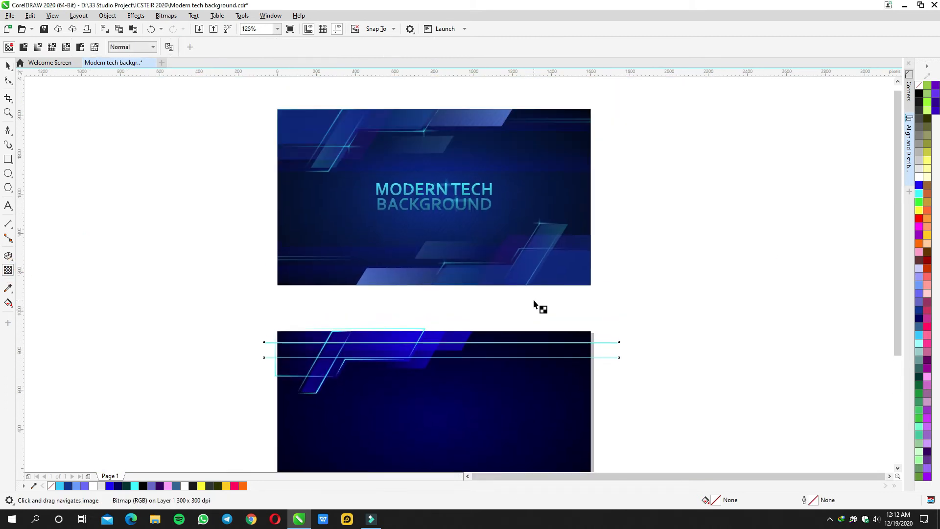
scroll(535, 304, up, 2)
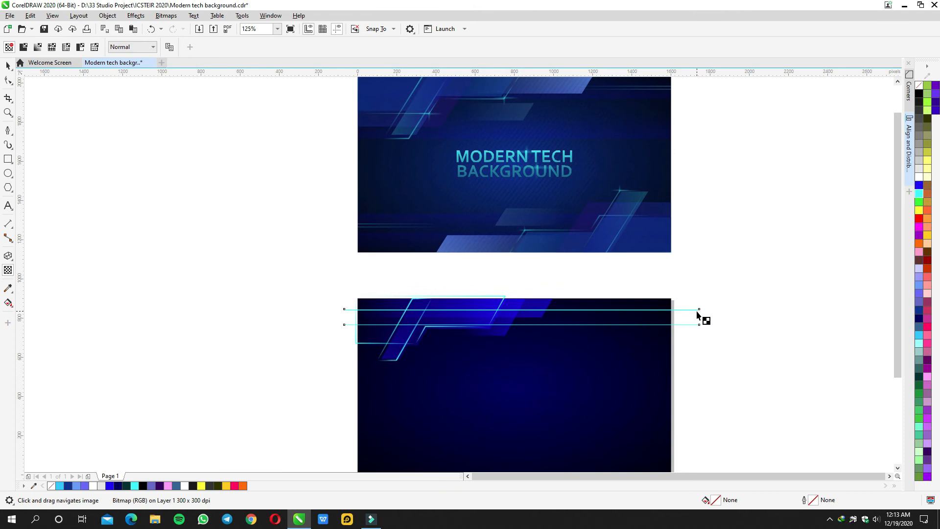
key(space)
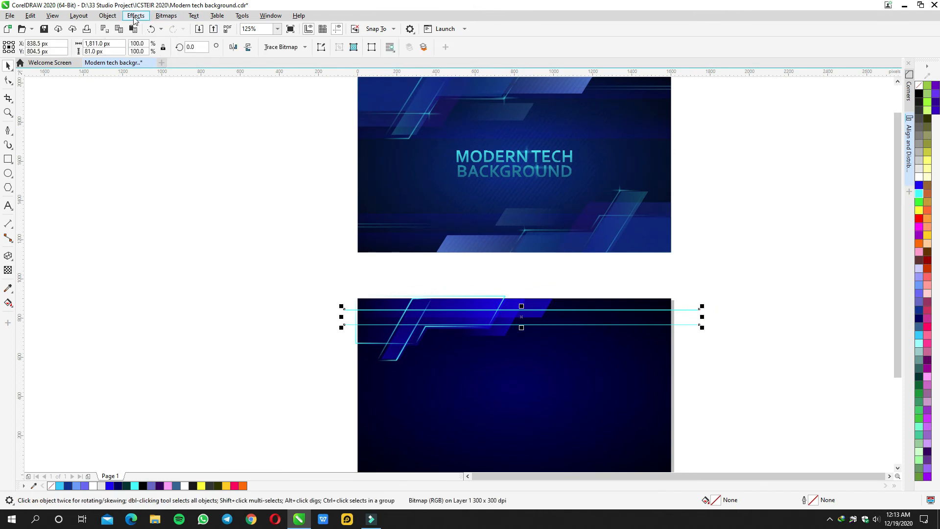
scroll(563, 289, up, 2)
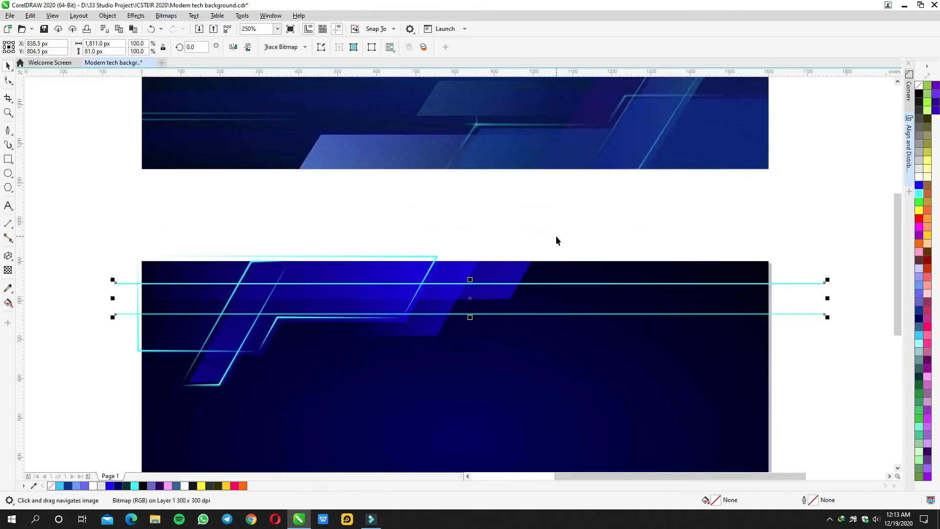
click(149, 29)
Step: Try adding a drop shadow to the cyan lines and undo it
drag(338, 209, 231, 154)
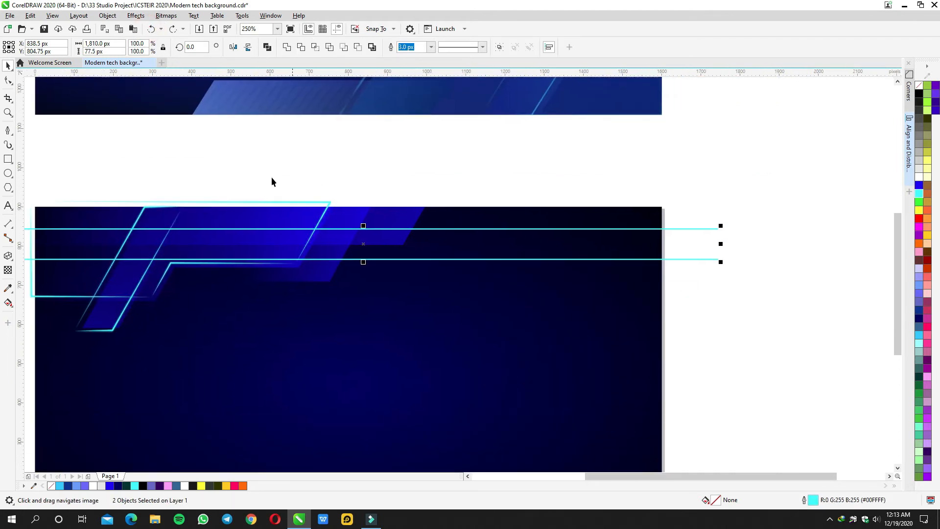
click(9, 260)
click(31, 254)
scroll(451, 232, up, 2)
drag(451, 232, 274, 293)
key(ctrl+z)
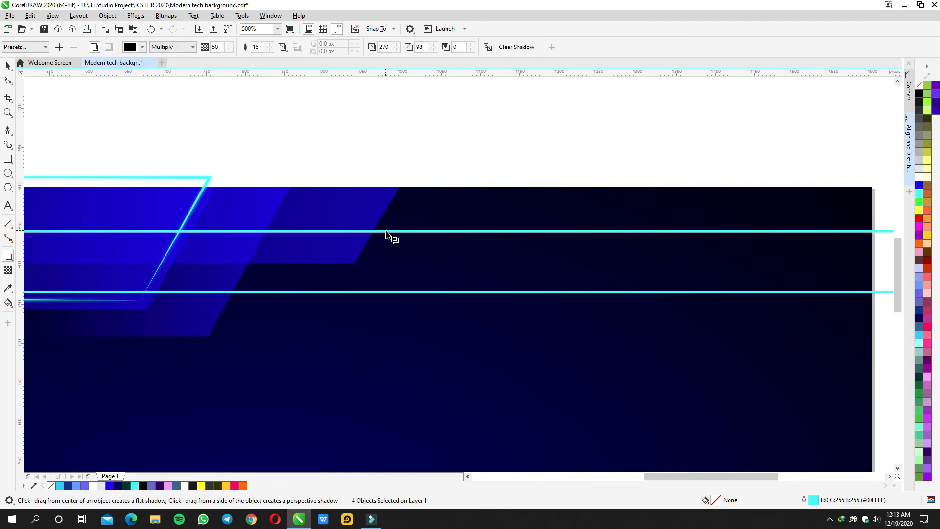
scroll(389, 236, down, 2)
key(space)
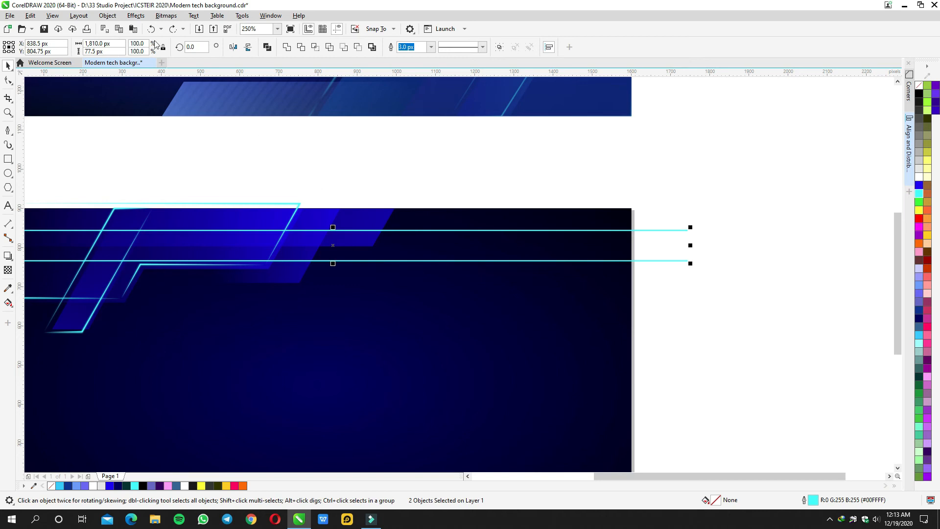
Step: Apply a Gaussian Blur with a 2.0 px radius to the two horizontal cyan lines
click(131, 19)
mouse_move(147, 74)
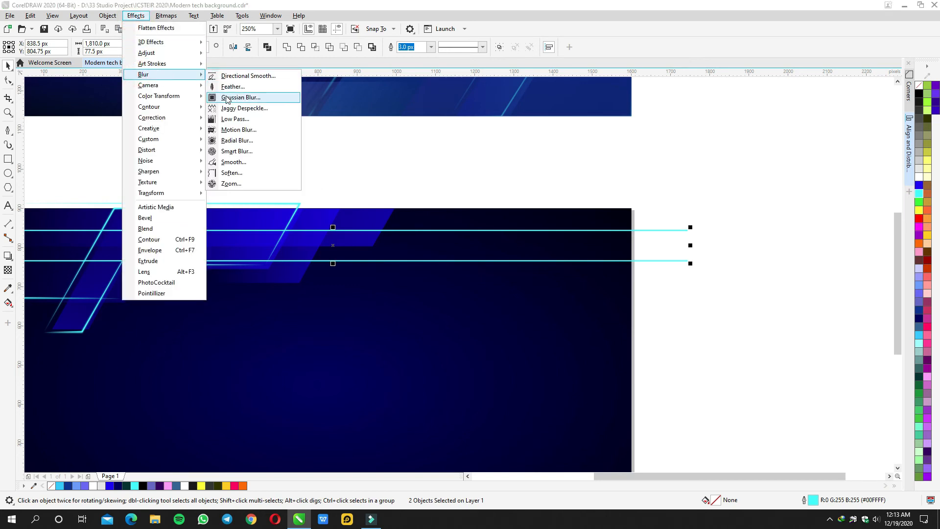
click(225, 98)
drag(412, 218, 699, 181)
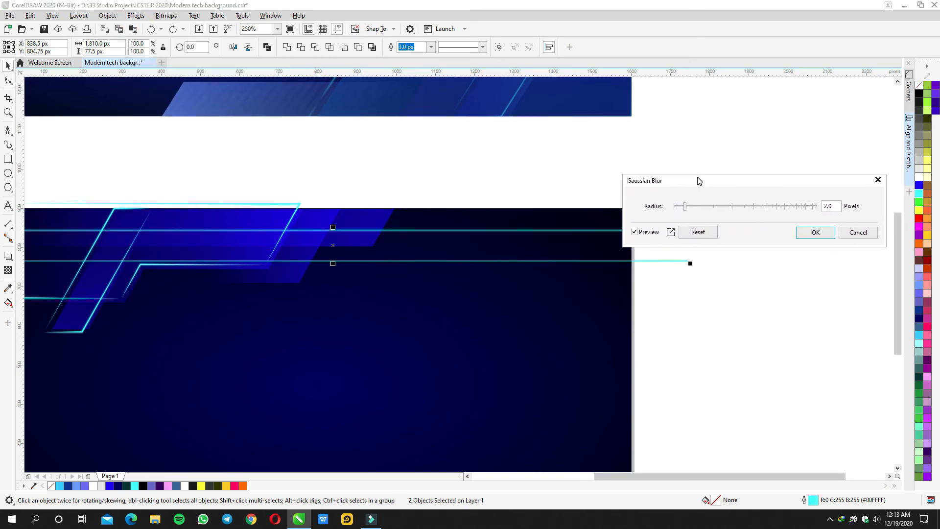
click(804, 231)
drag(678, 261, 674, 271)
key(ctrl+z)
click(572, 196)
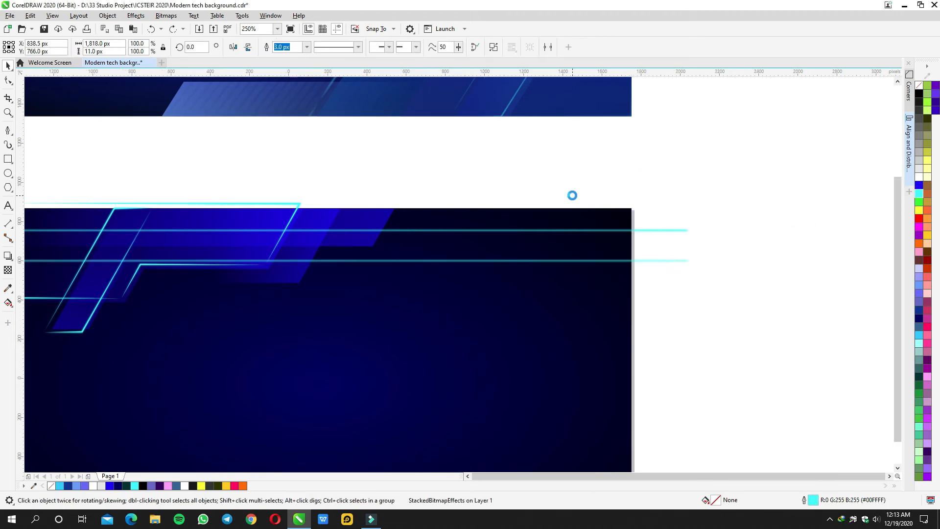
scroll(571, 195, down, 2)
scroll(547, 233, up, 2)
Step: Group the two blurred lines and give the group a linear fountain transparency that fades them out from right to left
click(544, 227)
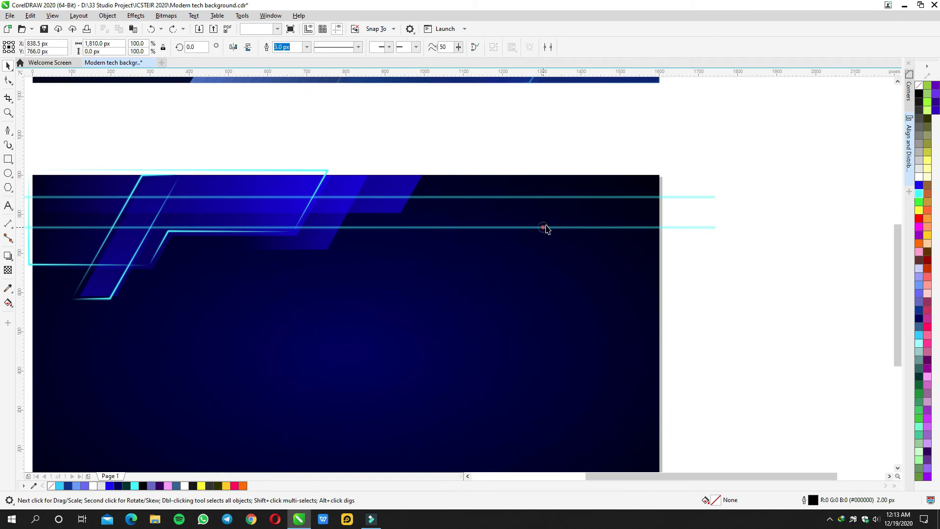
shift+click(552, 197)
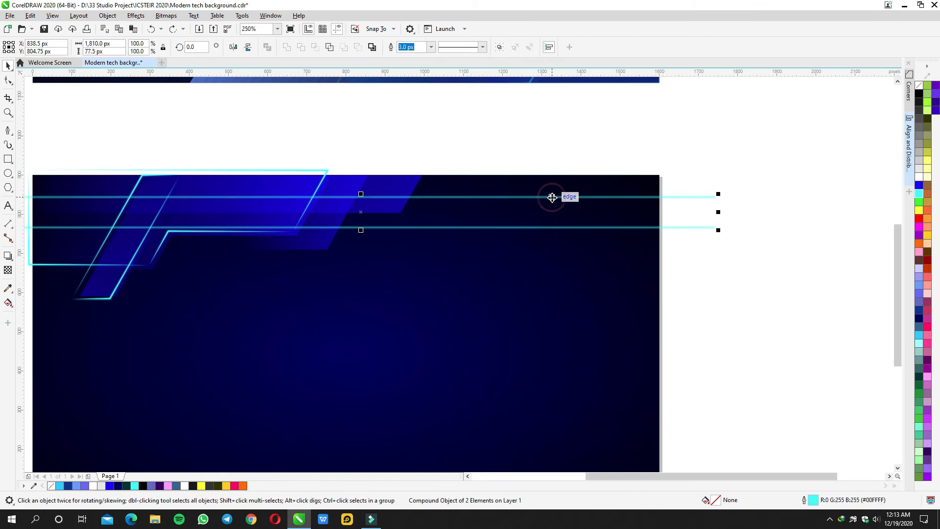
key(ctrl+g)
click(9, 269)
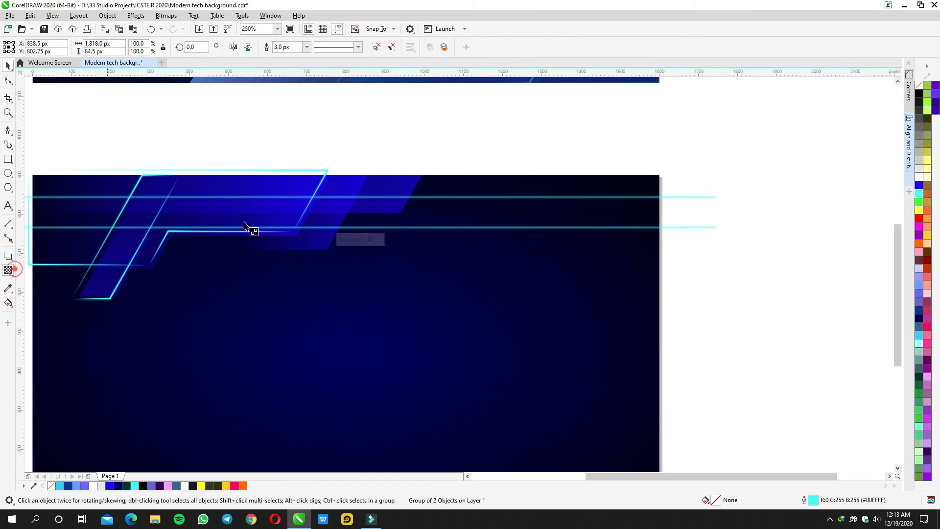
scroll(449, 206, down, 2)
drag(617, 211, 437, 210)
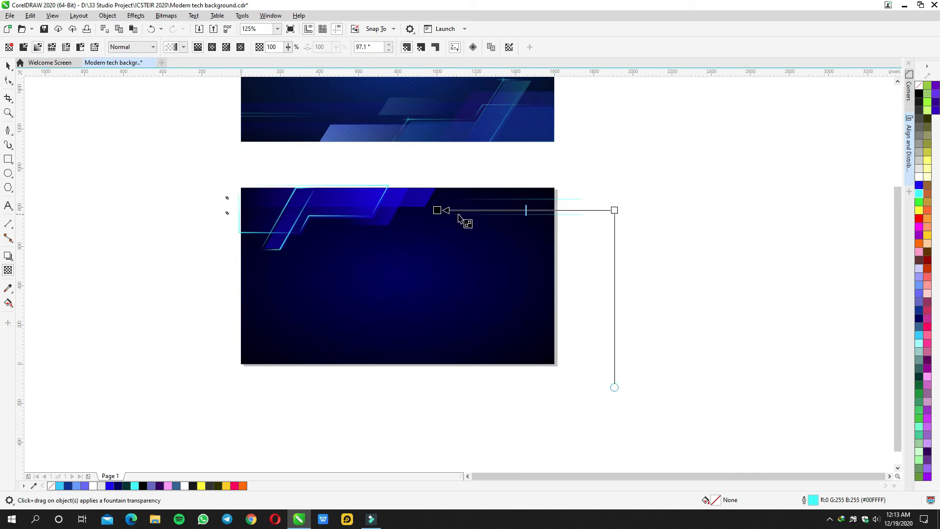
drag(414, 208, 411, 210)
key(space)
click(635, 160)
scroll(531, 210, up, 1)
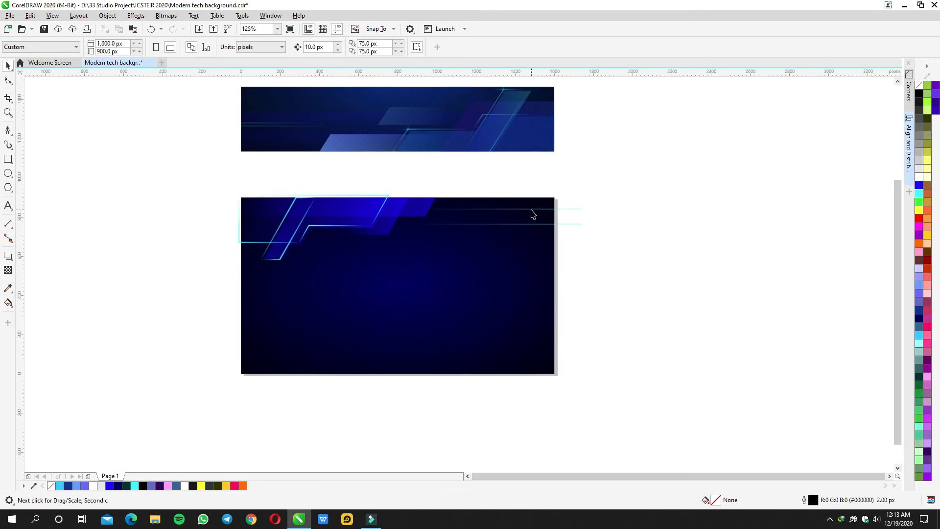
Step: Move the lower line inside the group up closer to the upper line, narrowing the gap between them
scroll(533, 214, up, 4)
drag(534, 209, 682, 274)
ctrl+click(530, 236)
scroll(545, 233, down, 2)
click(633, 218)
click(572, 241)
click(632, 220)
click(652, 238)
click(666, 320)
Step: Fill the slanted shape of about 857 by 190 px at the page's upper edge with a linear gradient from blue to dark purple
click(470, 303)
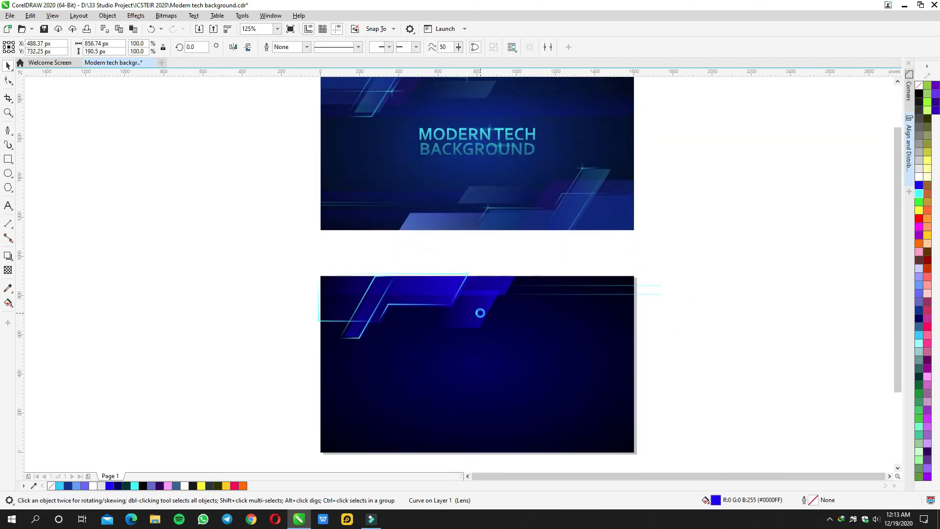
scroll(475, 308, up, 2)
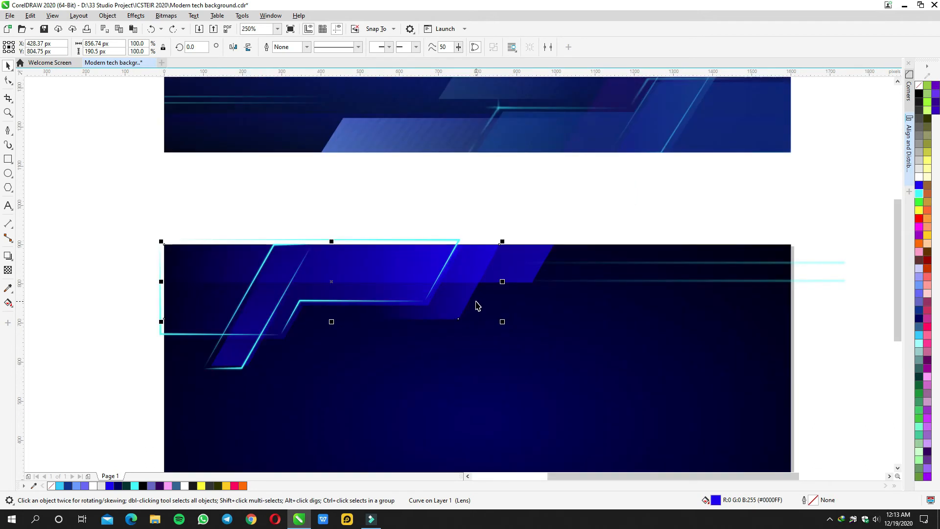
click(11, 303)
click(27, 301)
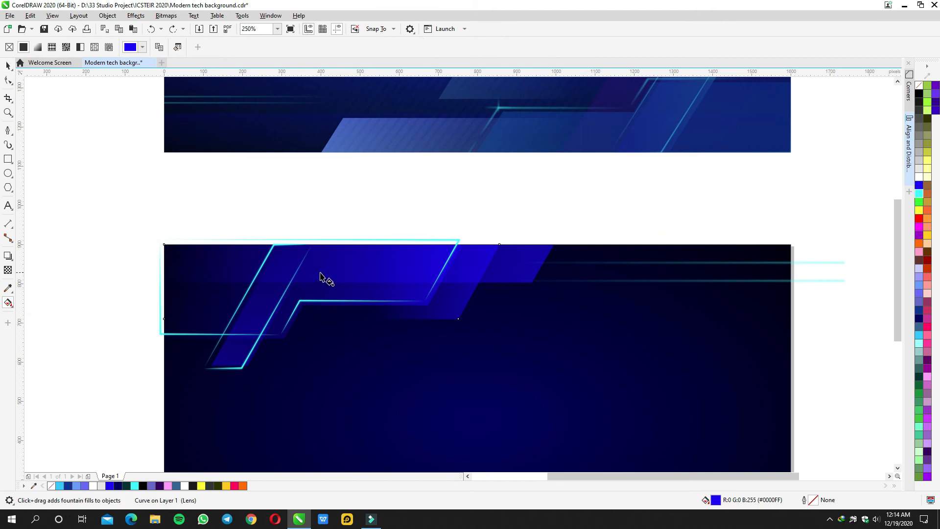
drag(326, 269, 487, 305)
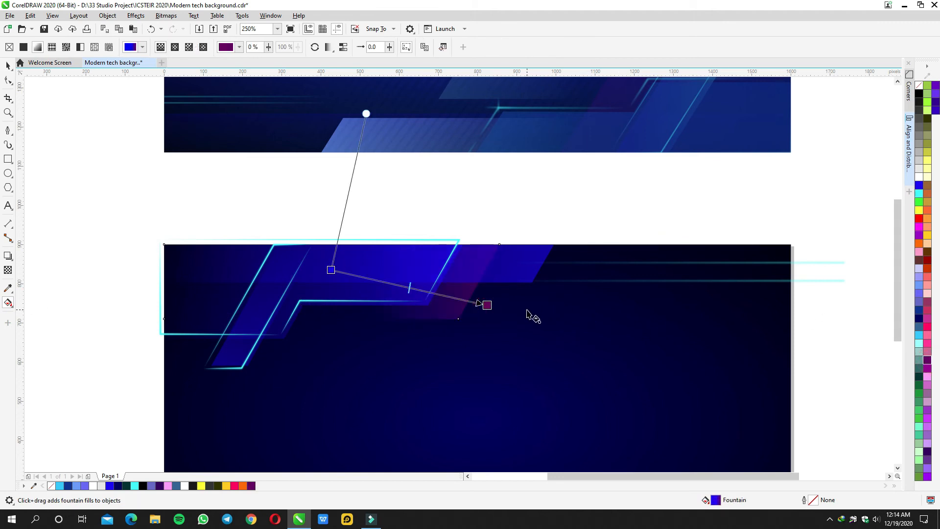
Step: Adjust the gradient's end point and try cyan and red as its end colour before setting it back to dark purple
scroll(527, 310, down, 2)
drag(506, 308, 524, 315)
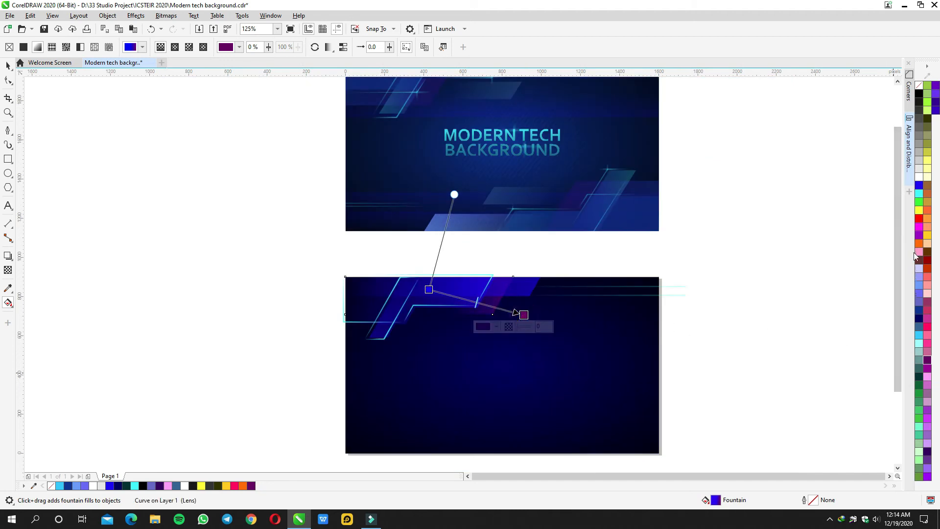
click(919, 194)
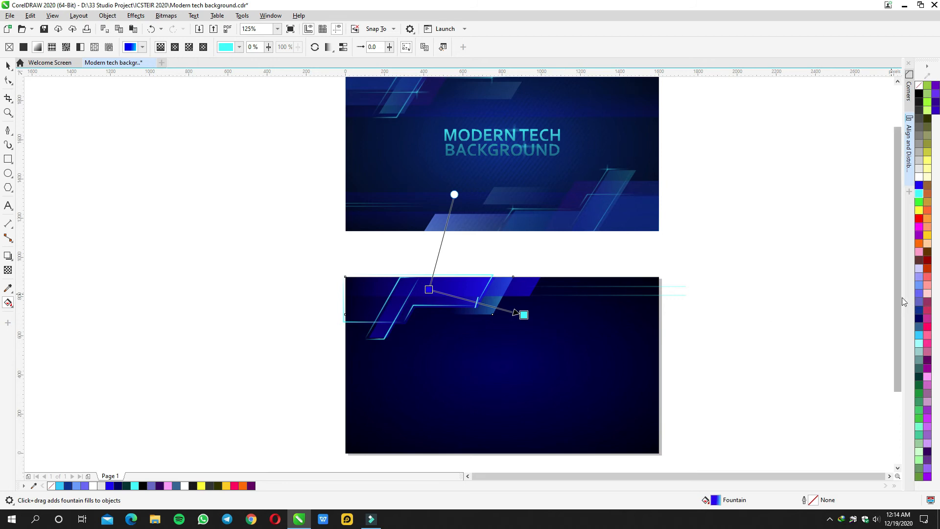
click(920, 218)
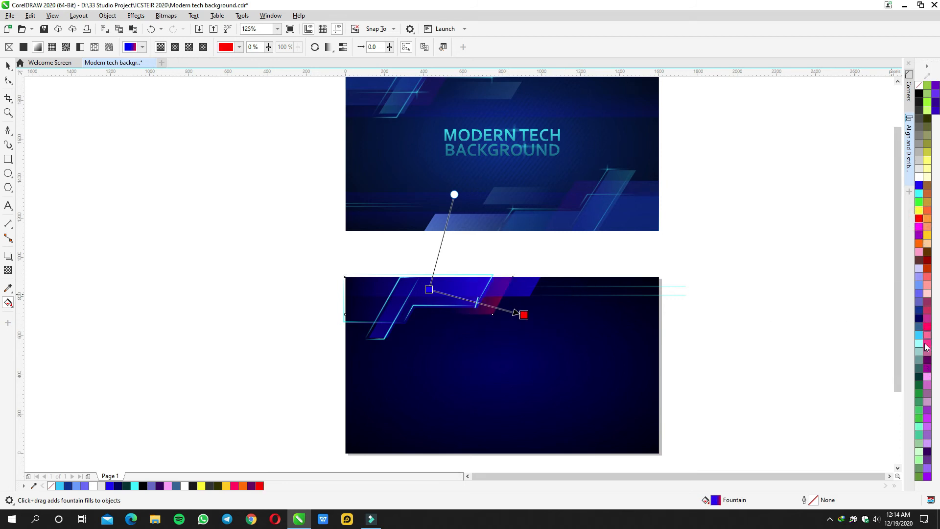
click(926, 358)
key(space)
click(773, 308)
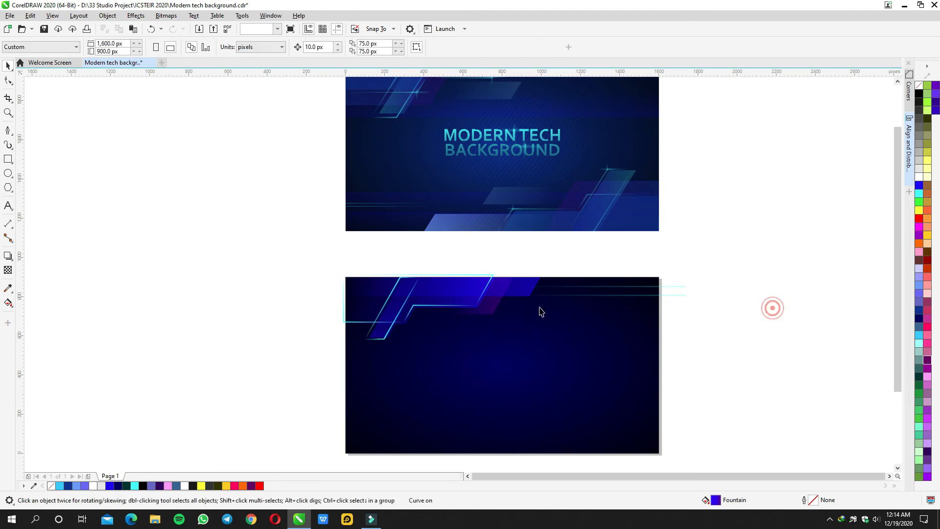
Step: Copy the blue-to-purple gradient fill onto the longer slanted strip, about 995 px wide, along the page's upper edge
scroll(518, 306, up, 1)
click(484, 274)
drag(610, 348, 567, 317)
click(482, 285)
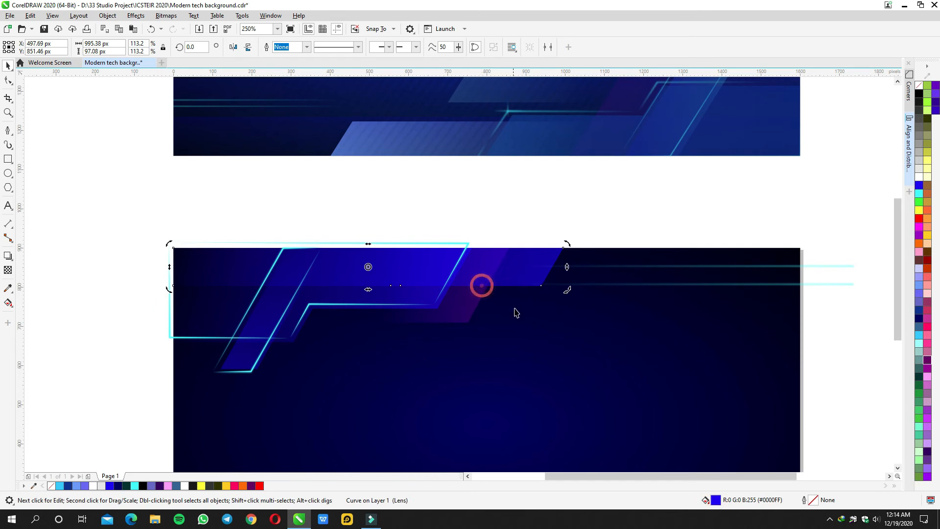
drag(617, 351, 531, 273)
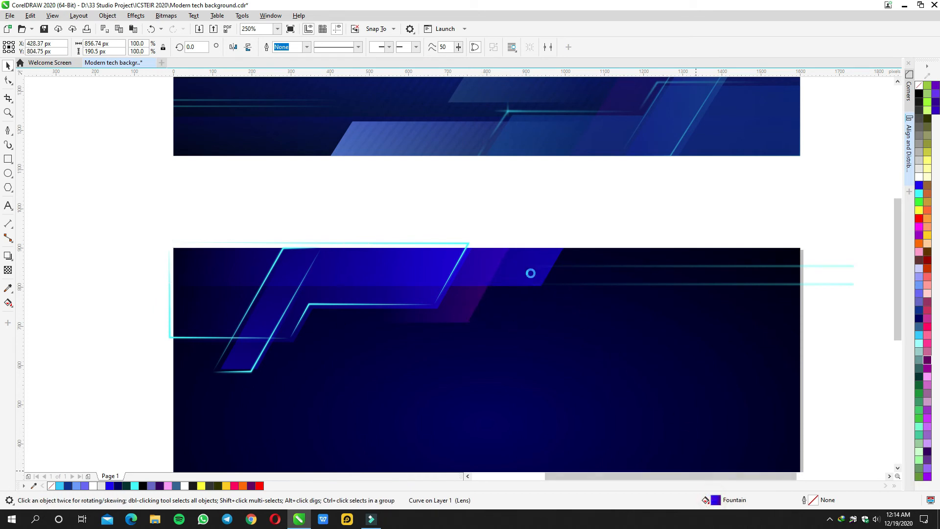
scroll(570, 298, down, 1)
click(753, 332)
drag(709, 339, 791, 339)
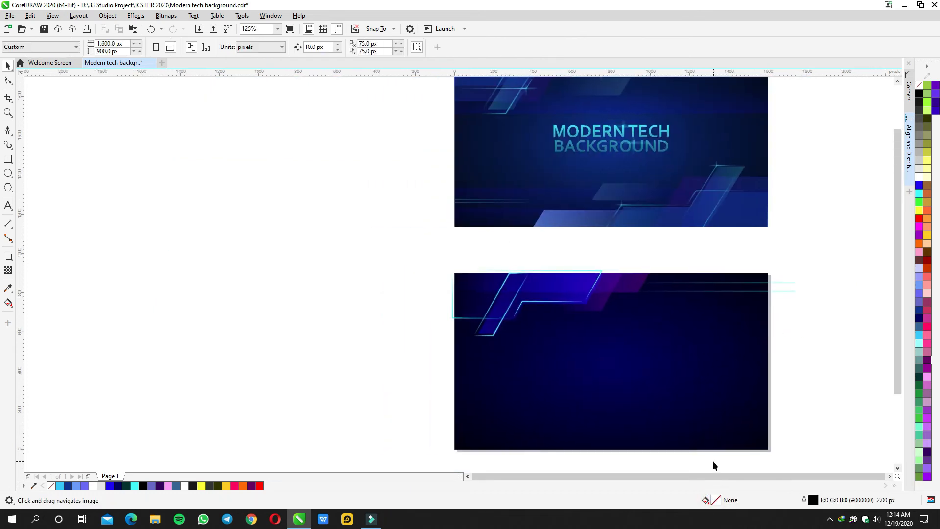
Step: Try copying the blue-to-purple gradient fill onto the narrow slanted bar under the cyan frame
click(579, 298)
drag(389, 246, 516, 308)
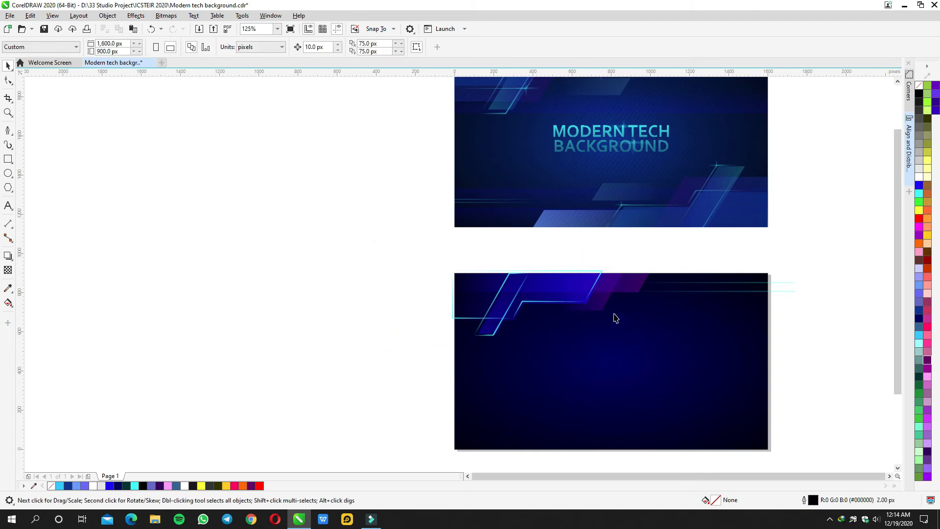
click(603, 304)
drag(713, 488, 506, 325)
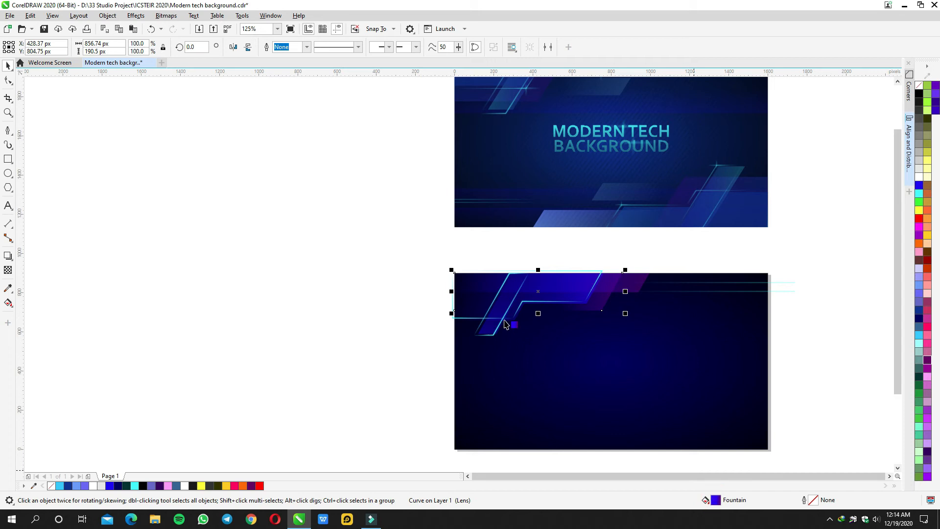
click(515, 319)
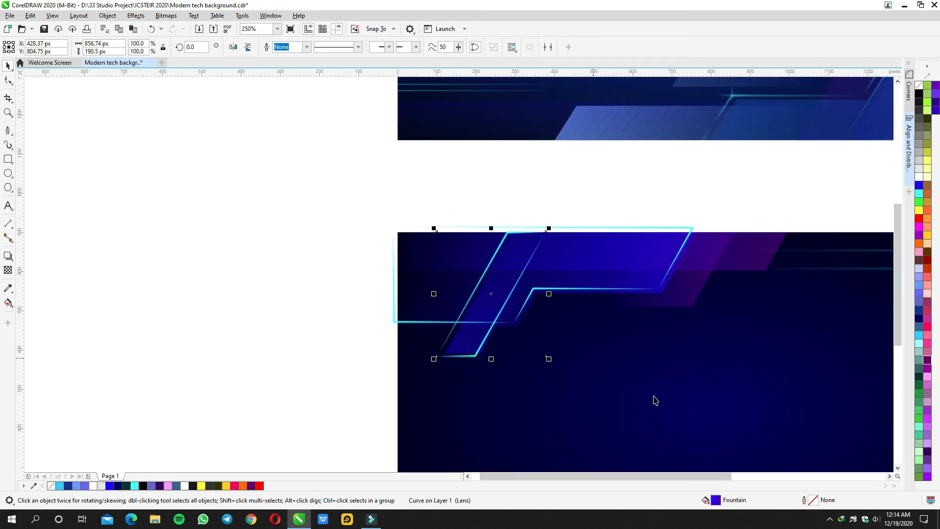
click(678, 305)
click(688, 302)
click(239, 299)
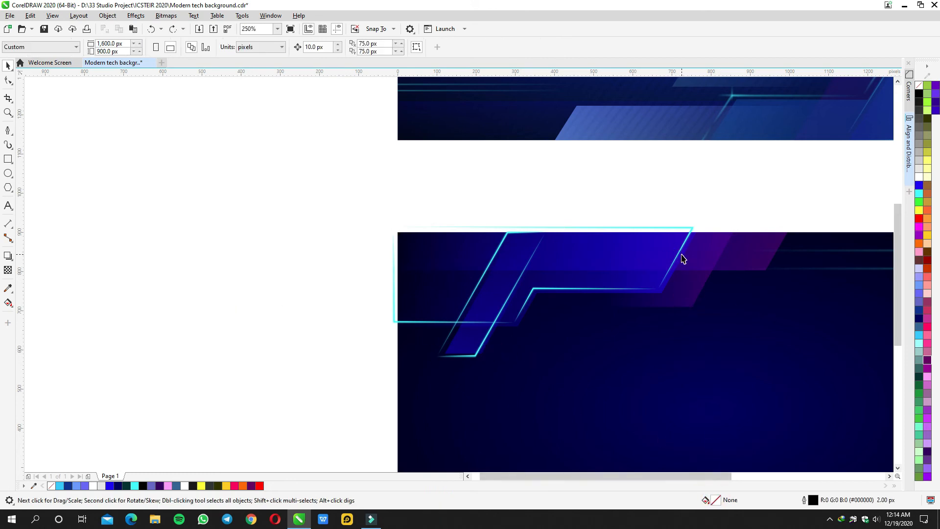
Step: Try a small shift of the slanted shape beside the stepped frame, undo it, and select the long purple-ended strip
click(694, 243)
scroll(695, 245, up, 1)
drag(652, 298, 679, 291)
key(ctrl+z)
click(770, 285)
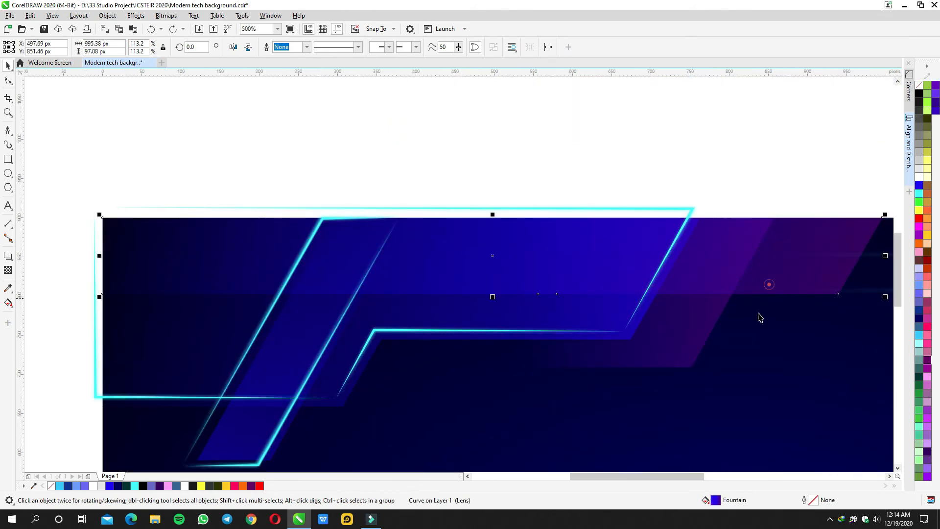
Step: Compare the upper-corner shapes and faint horizontal bands of the finished reference with the page being recreated
drag(716, 500, 640, 329)
scroll(639, 325, down, 2)
click(625, 258)
drag(662, 293, 548, 330)
scroll(546, 314, down, 1)
scroll(547, 316, up, 1)
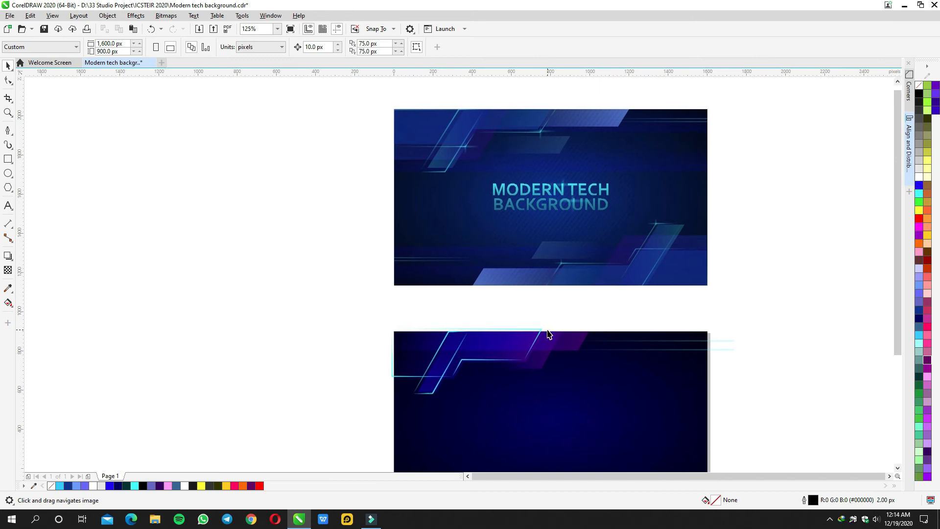
drag(548, 333, 529, 269)
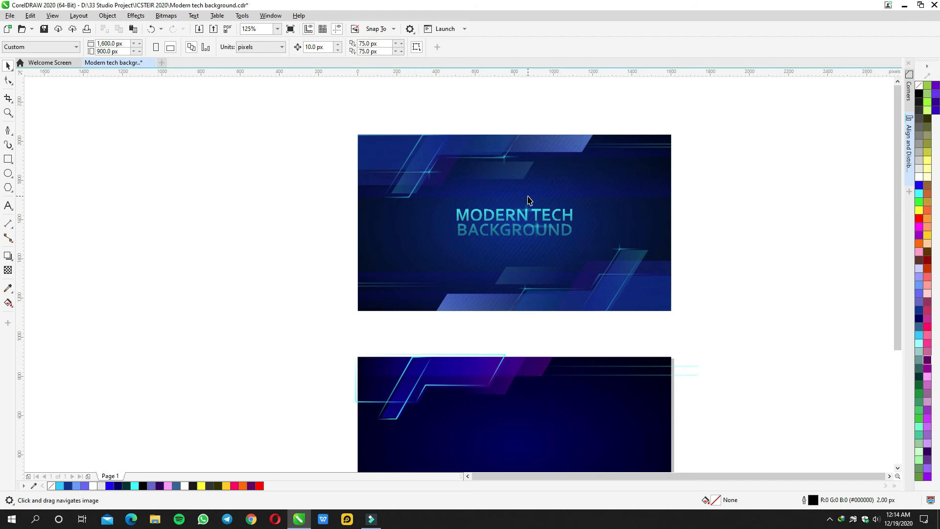
scroll(520, 196, up, 2)
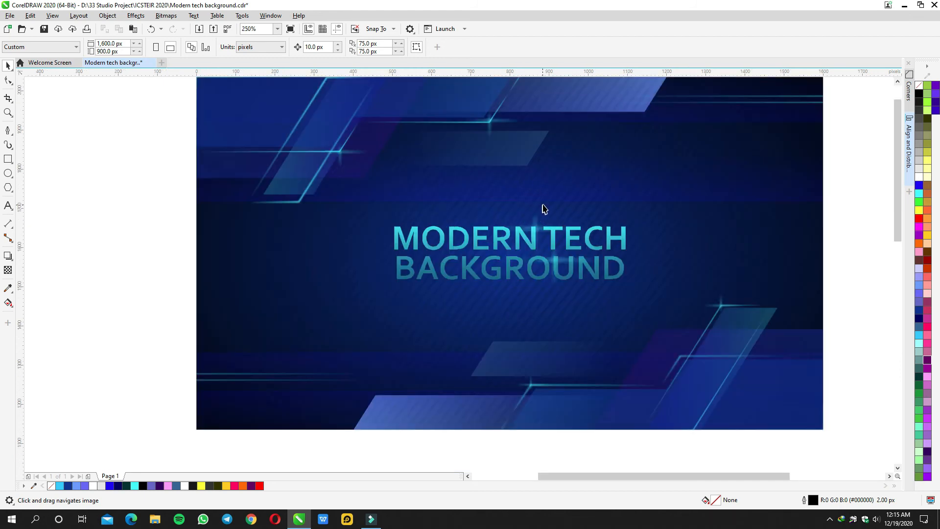
Step: Draw a 1,600 by 160 px rectangle across the full page width below the top edge, filled blue without an outline
scroll(546, 205, down, 2)
drag(550, 243, 501, 185)
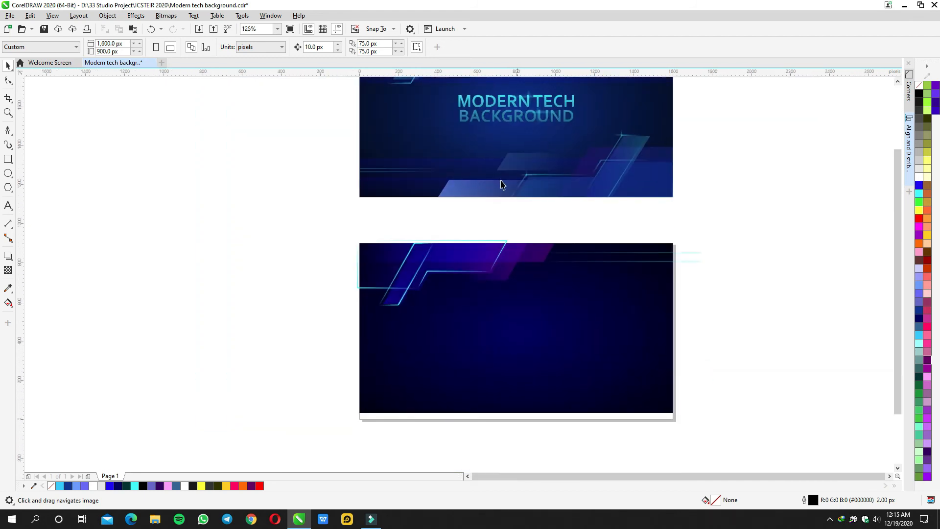
click(11, 160)
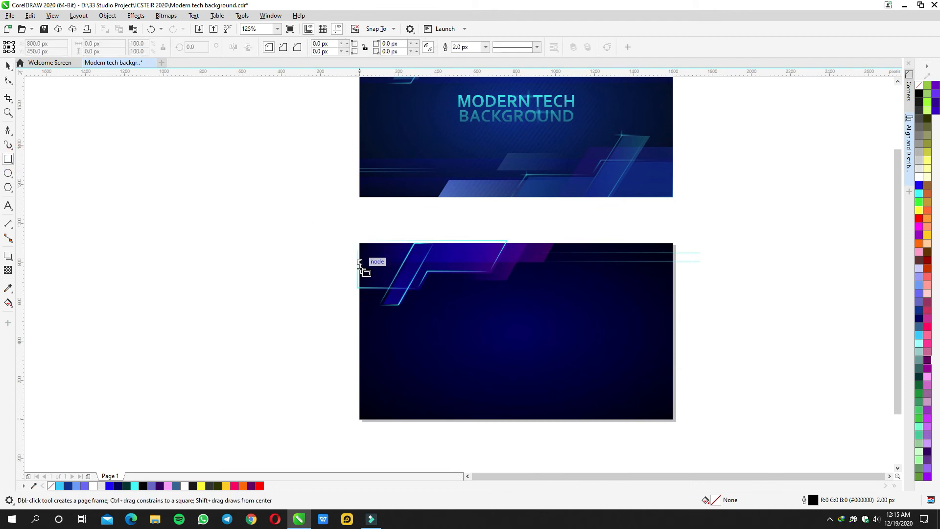
drag(361, 272, 673, 304)
key(space)
click(918, 186)
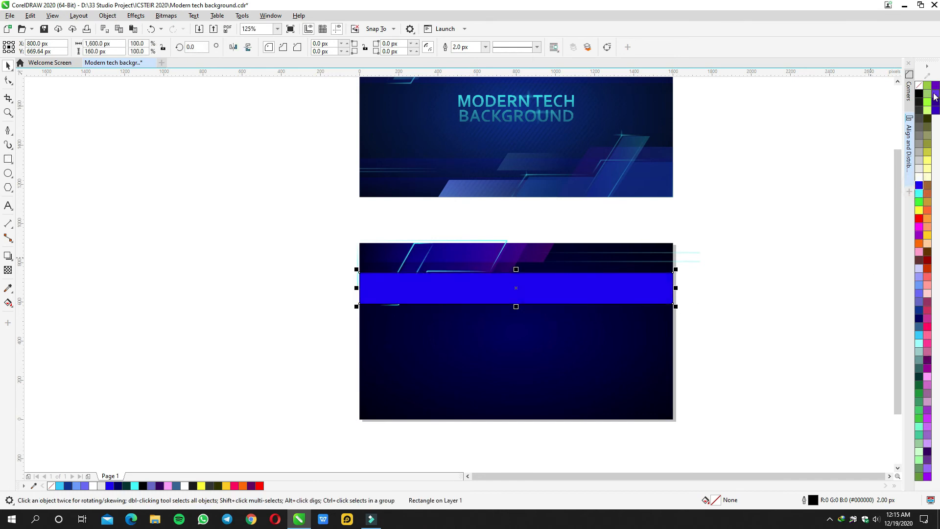
Step: Apply a vertical fountain transparency to the blue rectangle so that it fades out toward its upper edge
click(8, 270)
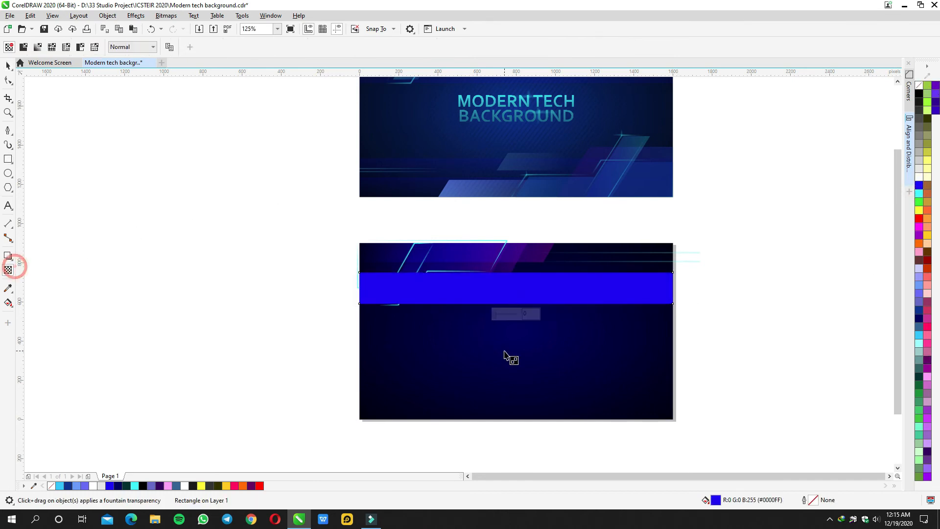
scroll(497, 350, up, 2)
drag(482, 351, 483, 245)
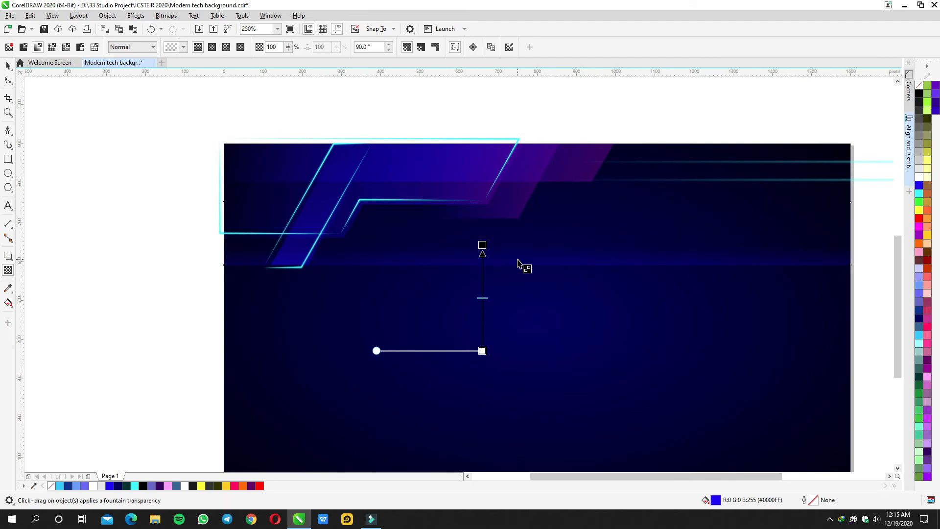
key(space)
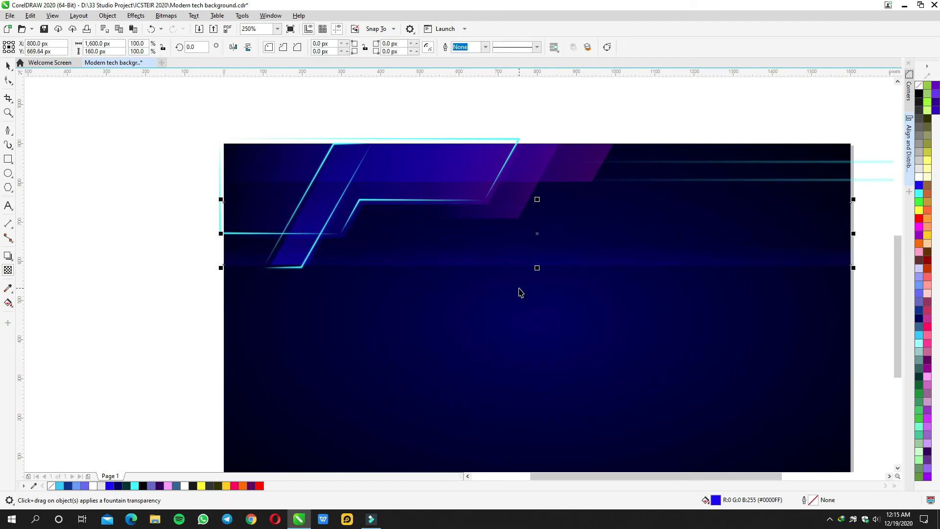
Step: Duplicate the faded band, place the upper one at X 800, Y 829.75 px, and move the lower one slightly upward
scroll(520, 291, down, 2)
mouse_move(544, 266)
mouse_down()
mouse_move(546, 243)
mouse_move(542, 266)
mouse_up()
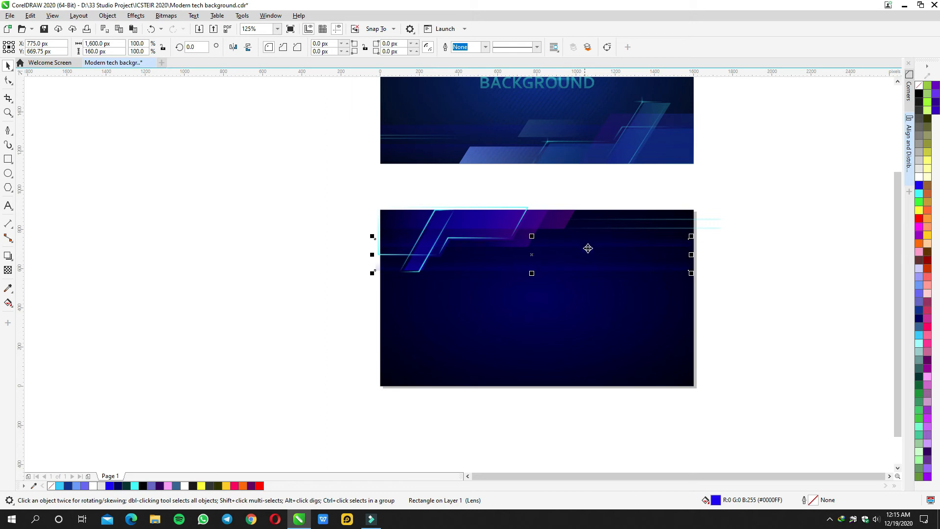
click(754, 274)
click(611, 241)
drag(611, 245, 610, 240)
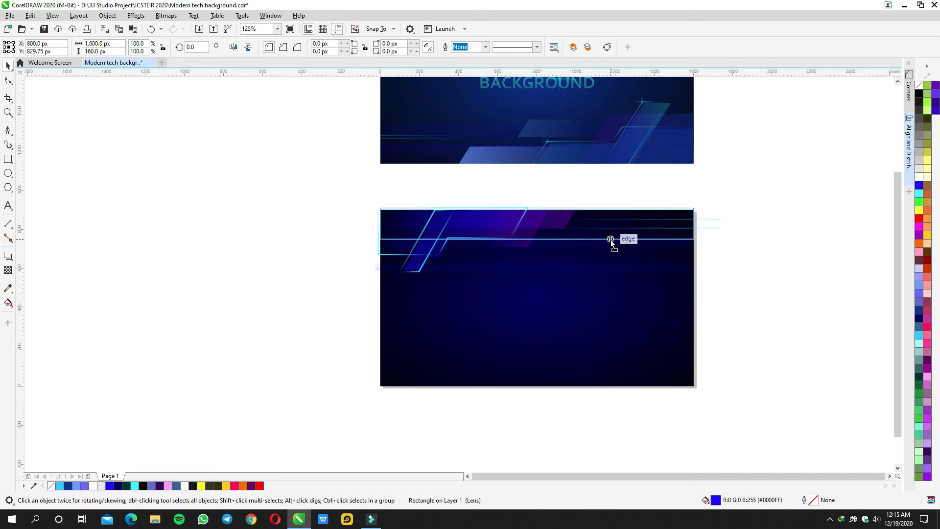
click(728, 263)
drag(641, 268, 636, 261)
click(782, 265)
Step: Group the upper decoration objects without the background and place a copy lower on the page at about Y 305.74 px
scroll(739, 262, down, 3)
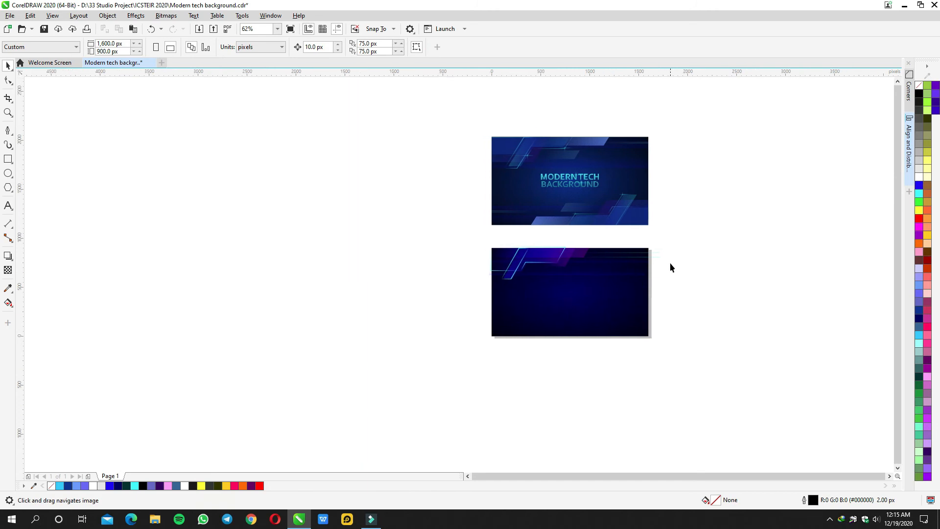
scroll(671, 266, up, 3)
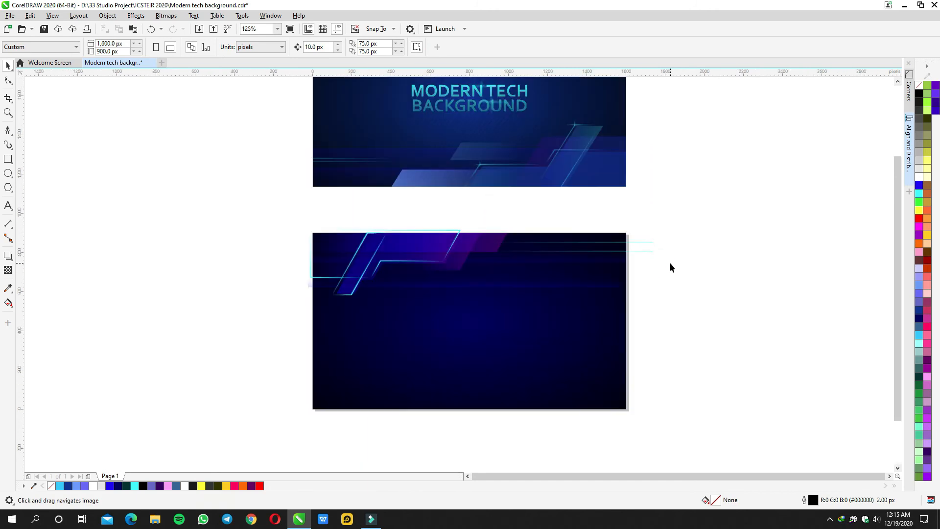
drag(605, 333, 695, 340)
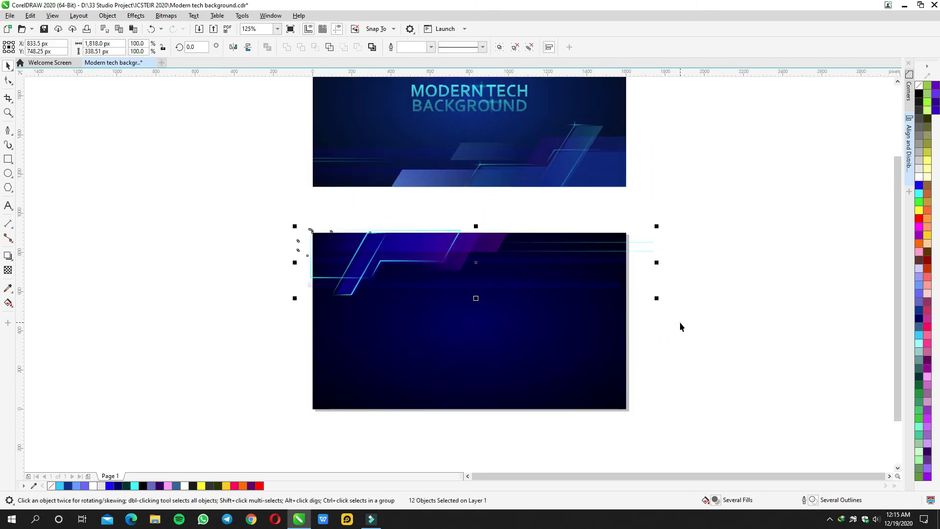
drag(459, 268, 440, 342)
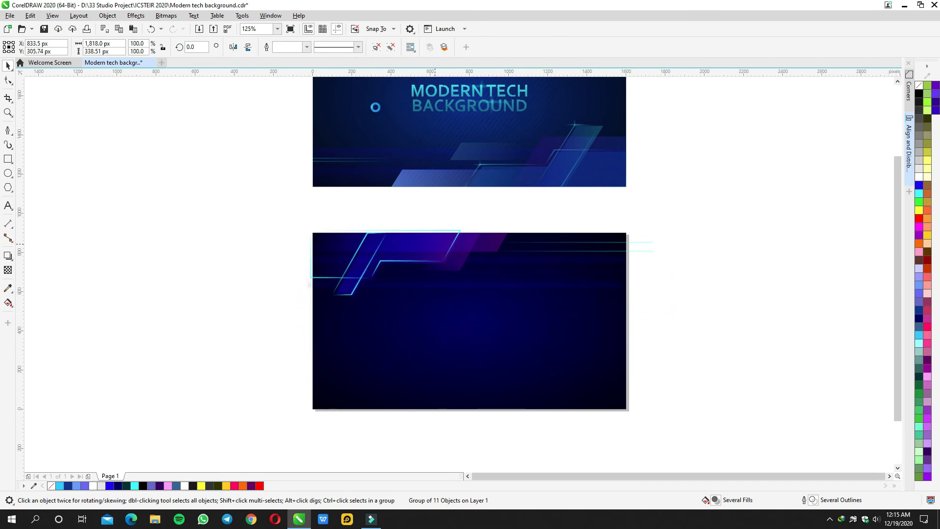
Step: Mirror the copied group vertically and horizontally, and move it down to the page's bottom edge at Y 151.75 px
click(248, 47)
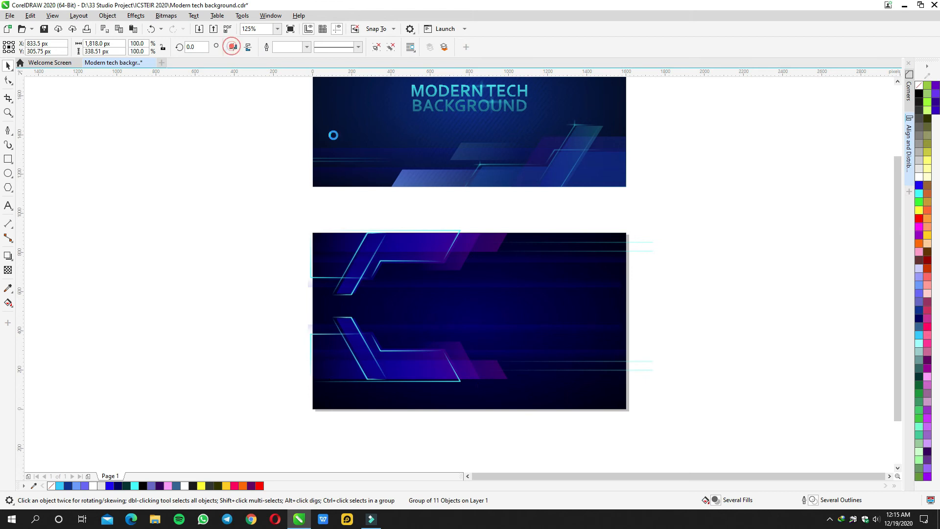
click(233, 48)
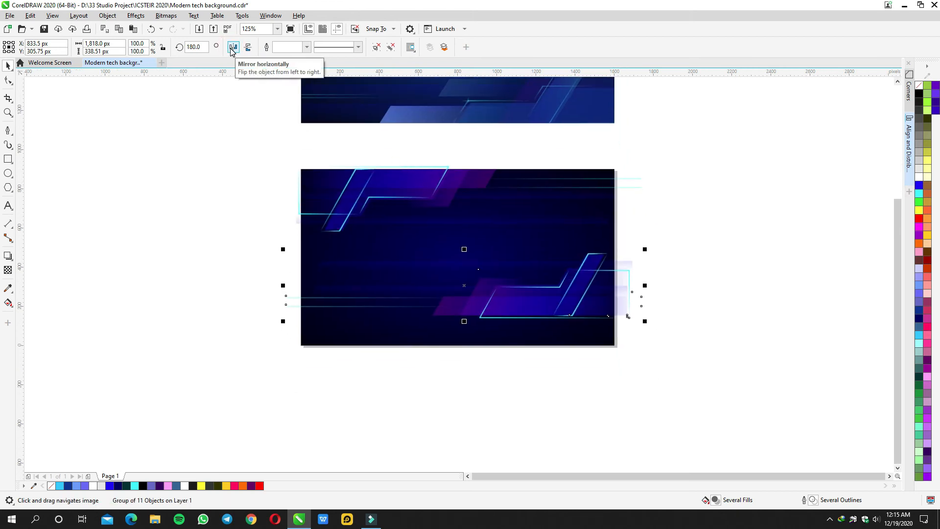
drag(590, 304, 590, 332)
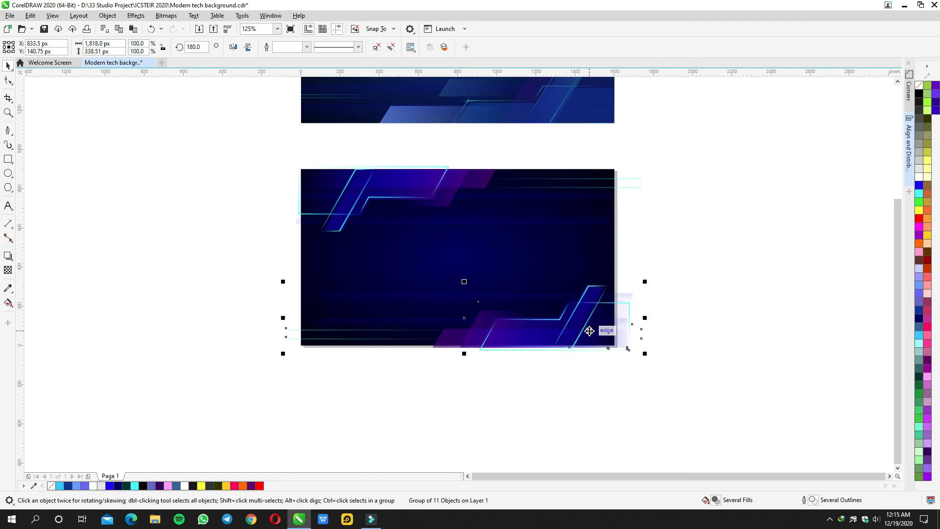
scroll(590, 331, up, 2)
drag(589, 331, 635, 337)
scroll(635, 337, down, 2)
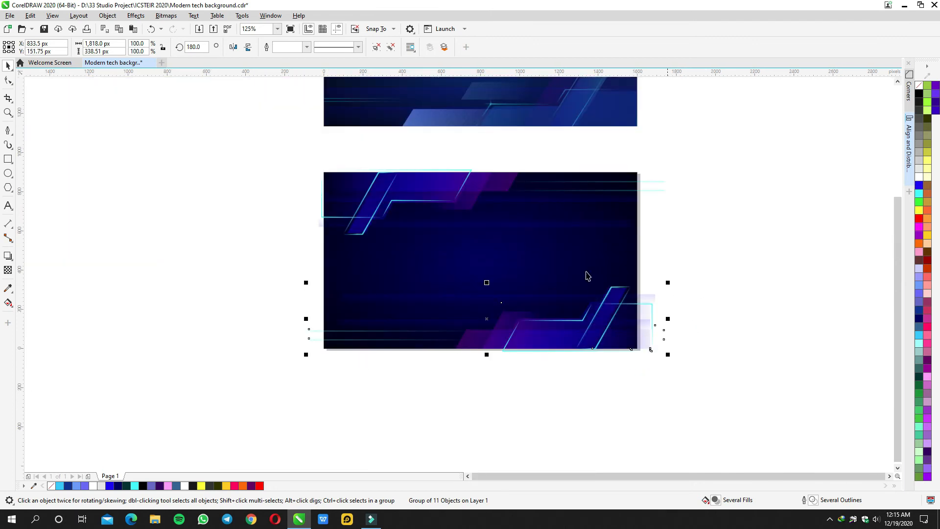
Step: Cut both decoration groups and turn the dark gradient background rectangle into an empty PowerClip frame
shift+click(442, 195)
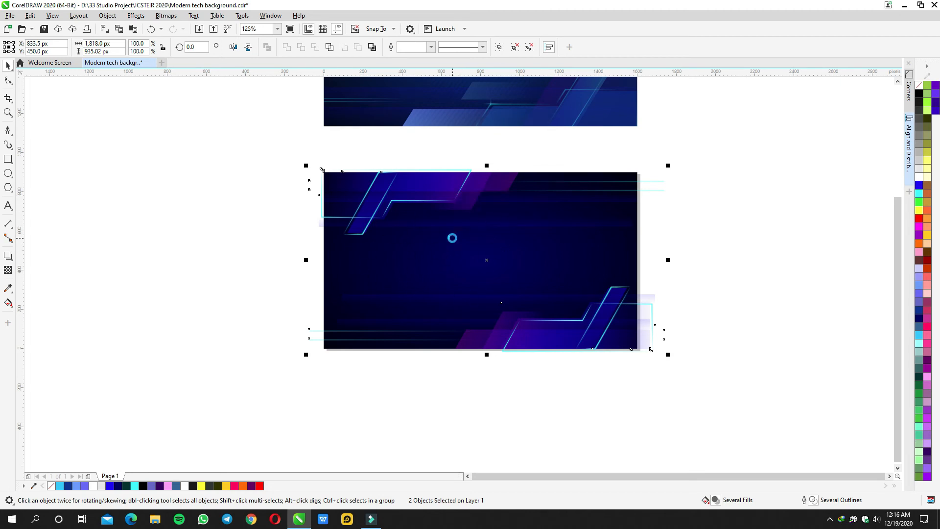
key(Delete)
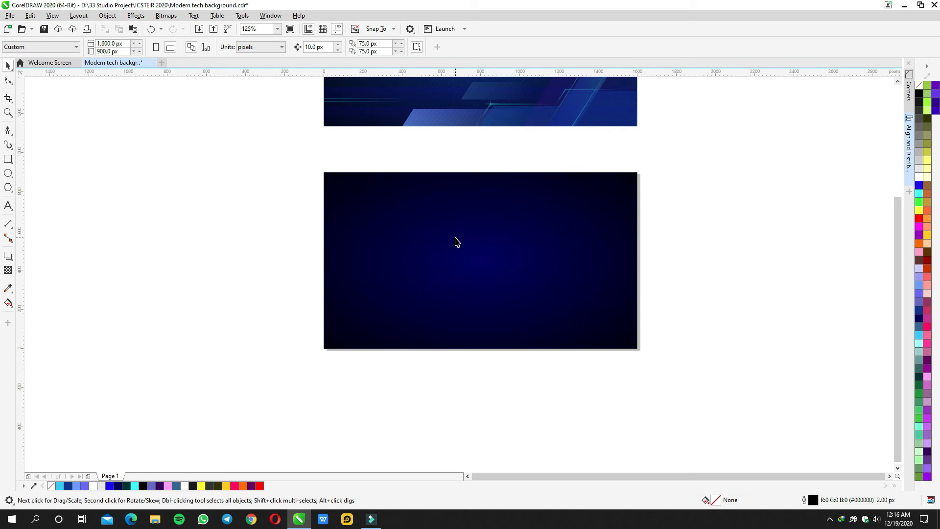
right_click(499, 242)
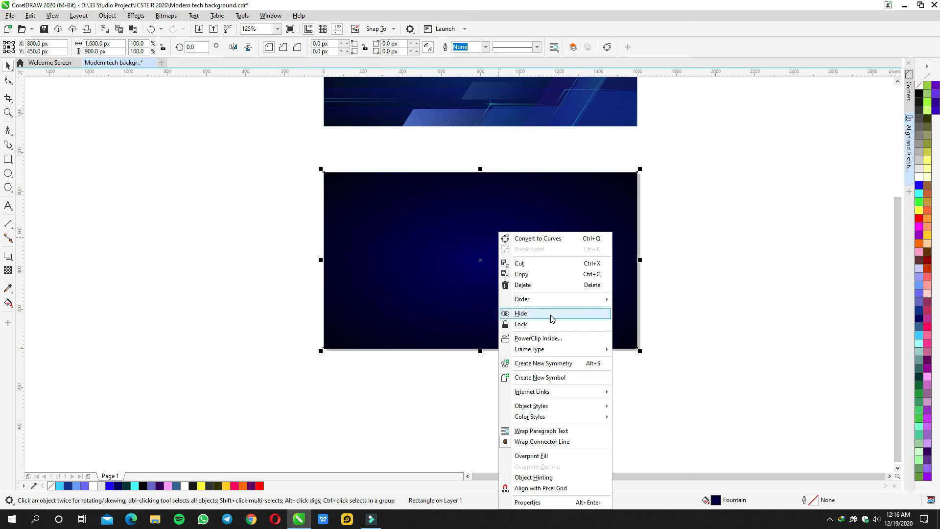
click(436, 242)
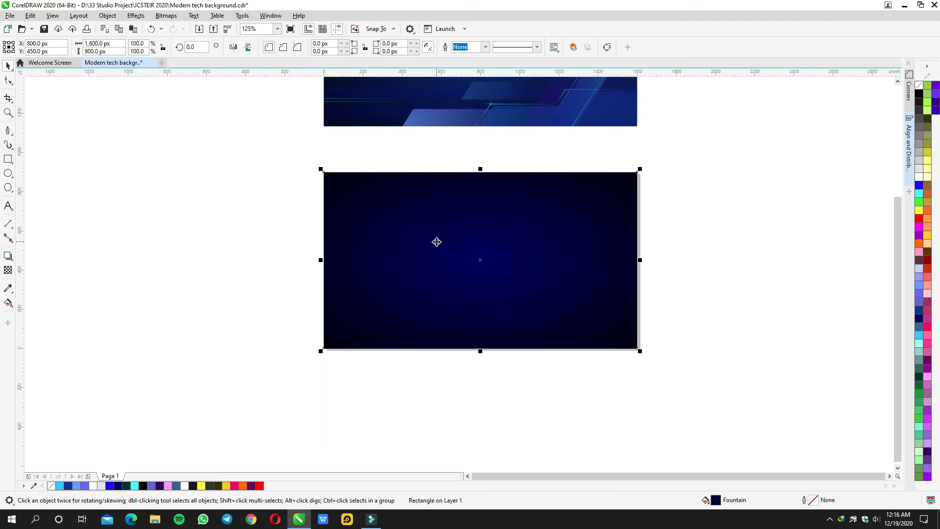
right_click(437, 242)
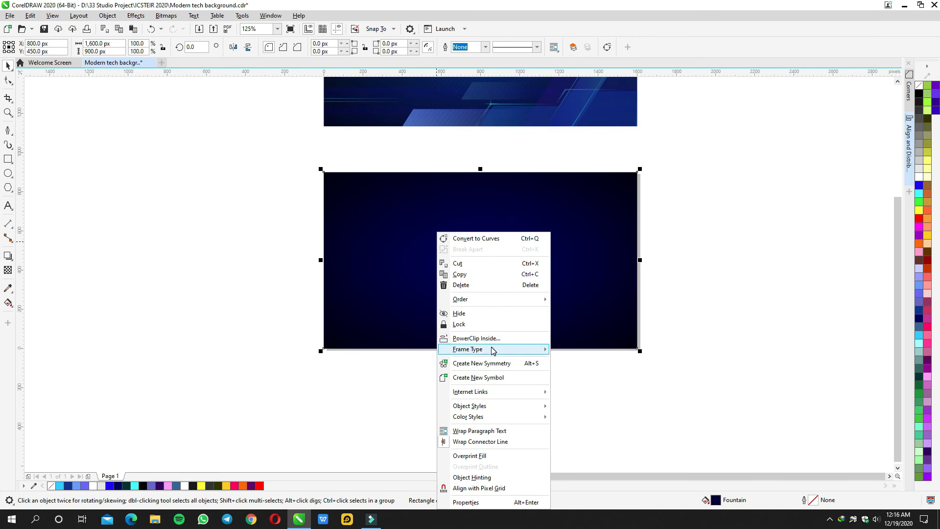
mouse_move(492, 350)
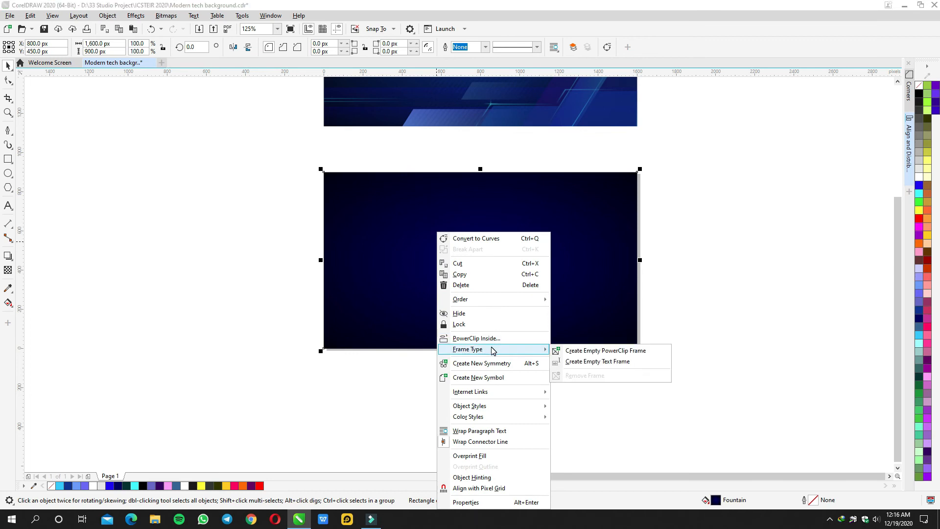
click(581, 352)
click(705, 302)
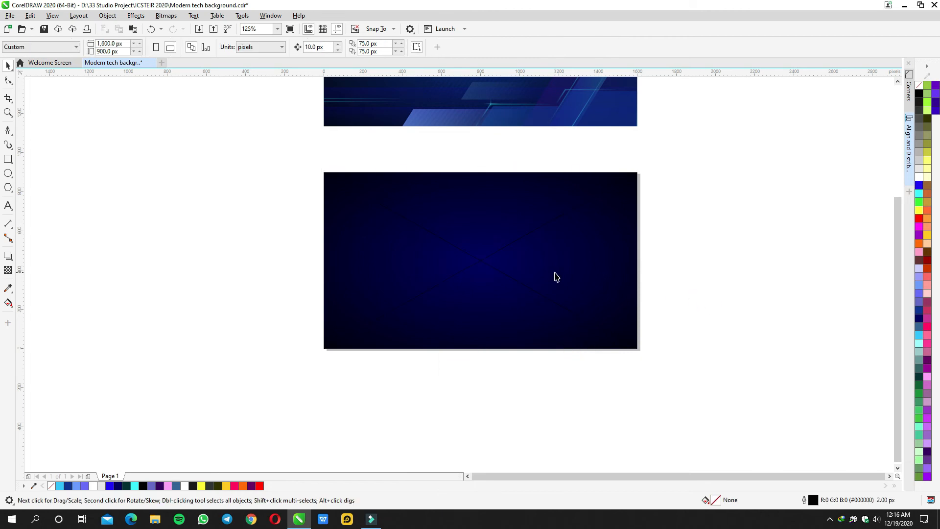
Step: Paste both decoration groups into the background's PowerClip frame and finish editing its contents
double_click(556, 275)
key(ctrl+v)
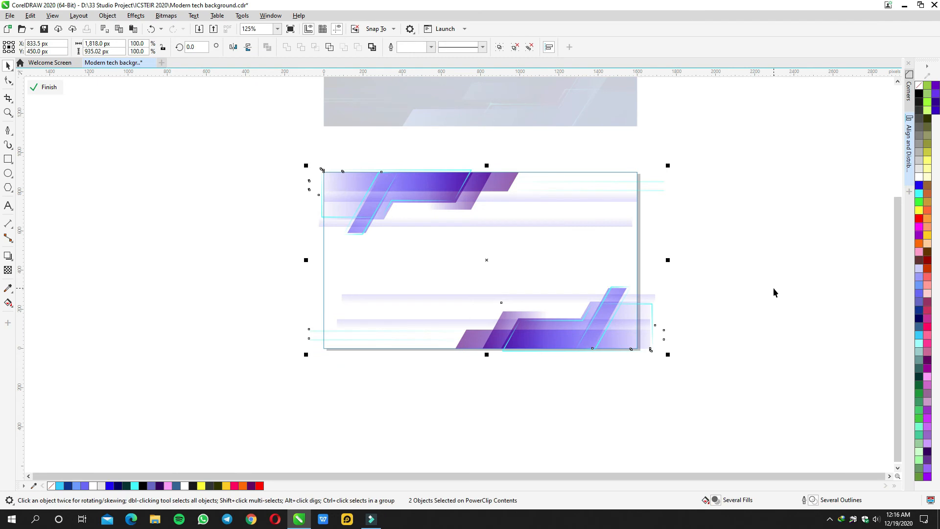
ctrl+click(773, 287)
drag(695, 288, 743, 367)
click(745, 319)
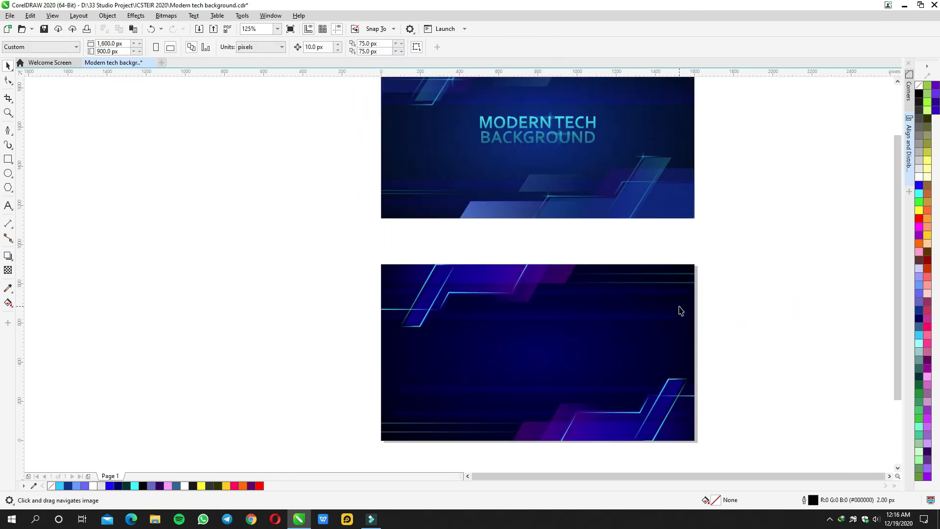
Step: Reopen the PowerClip contents and shift the lower mirrored group left to X 766.5 px, against the page's right edge
drag(680, 306, 679, 352)
drag(676, 307, 656, 246)
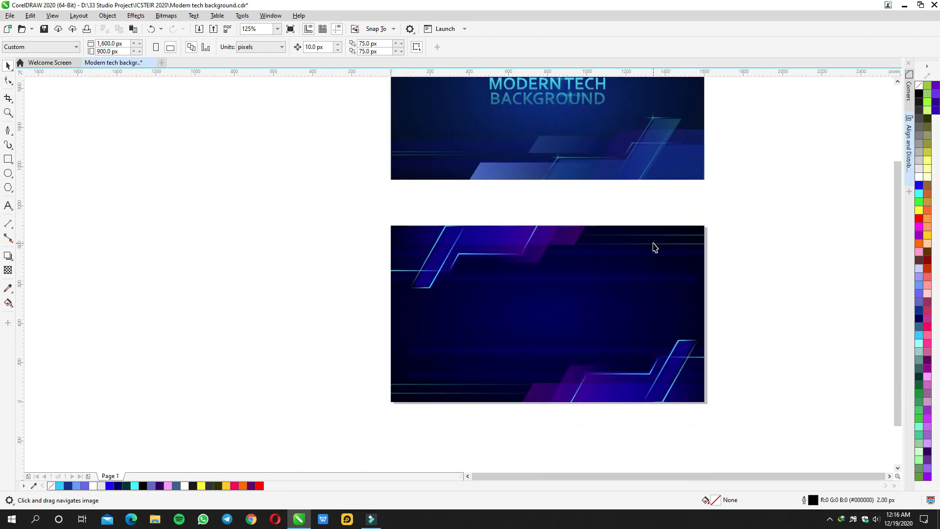
double_click(604, 307)
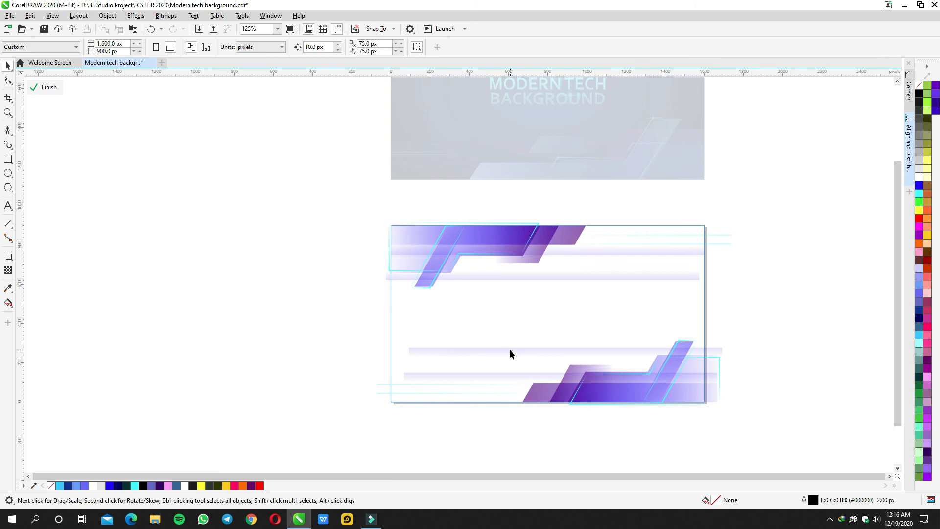
click(625, 378)
drag(672, 382, 668, 383)
scroll(668, 383, up, 2)
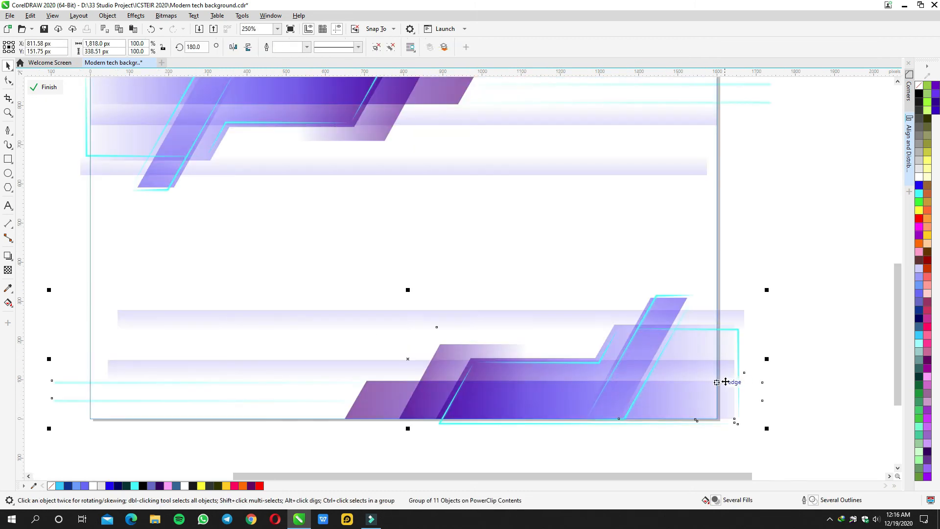
drag(734, 374, 716, 374)
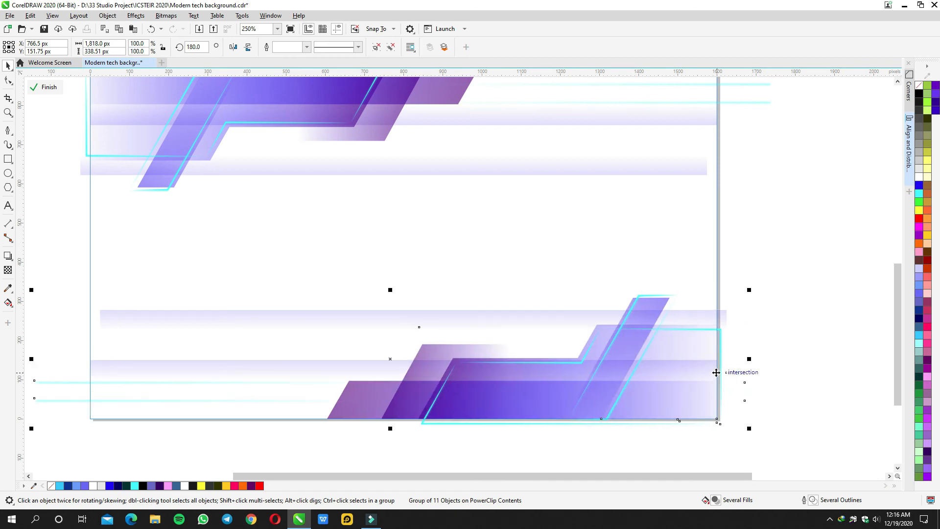
Step: Move the upper faded band to X 800 px, widen the lower one to 1,659.5 px, and finish editing the PowerClip
scroll(717, 374, down, 2)
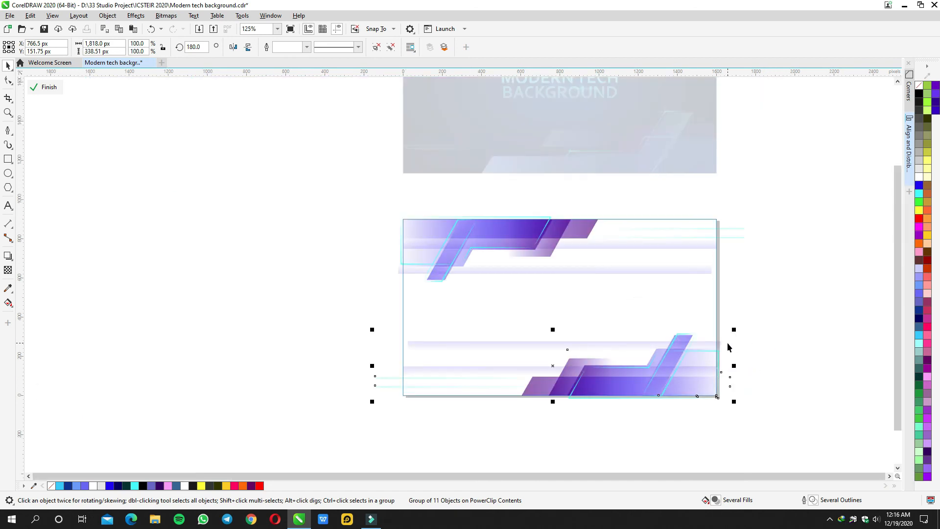
click(695, 269)
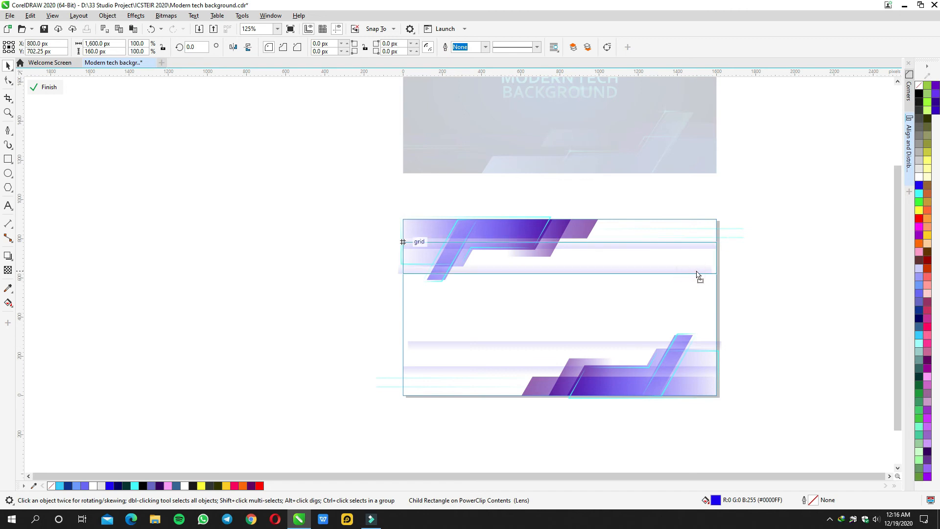
click(635, 342)
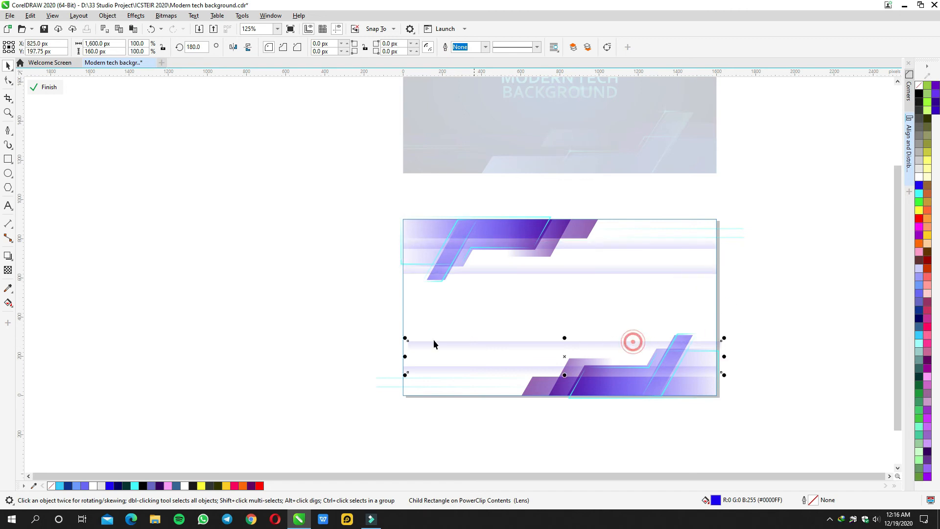
drag(405, 356, 393, 356)
click(354, 310)
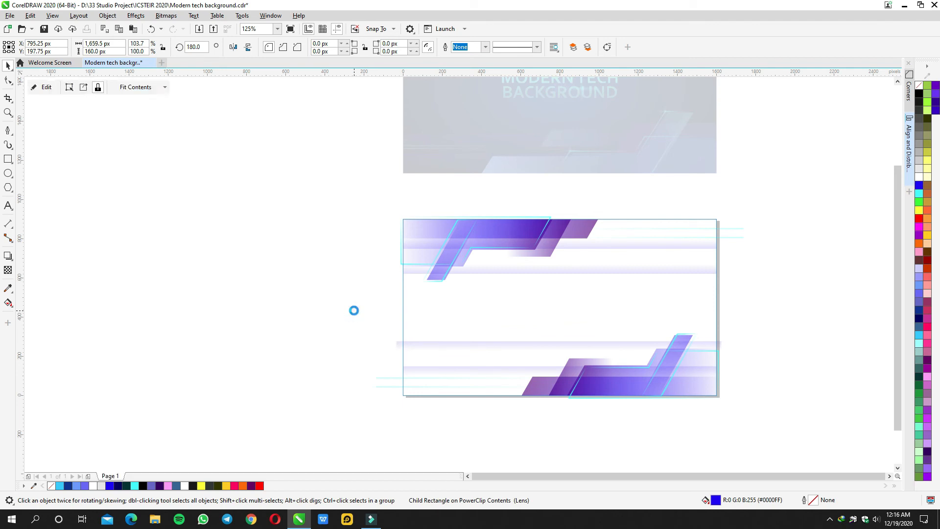
click(771, 320)
Step: Add a vertical guideline in the empty area beside the artwork and rotate it to 60 degrees
drag(774, 304, 741, 394)
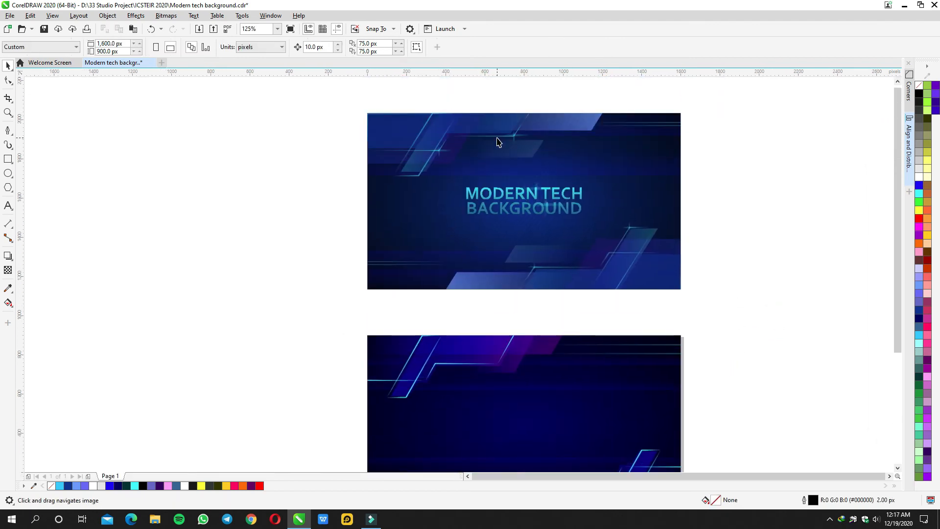
scroll(497, 141, up, 2)
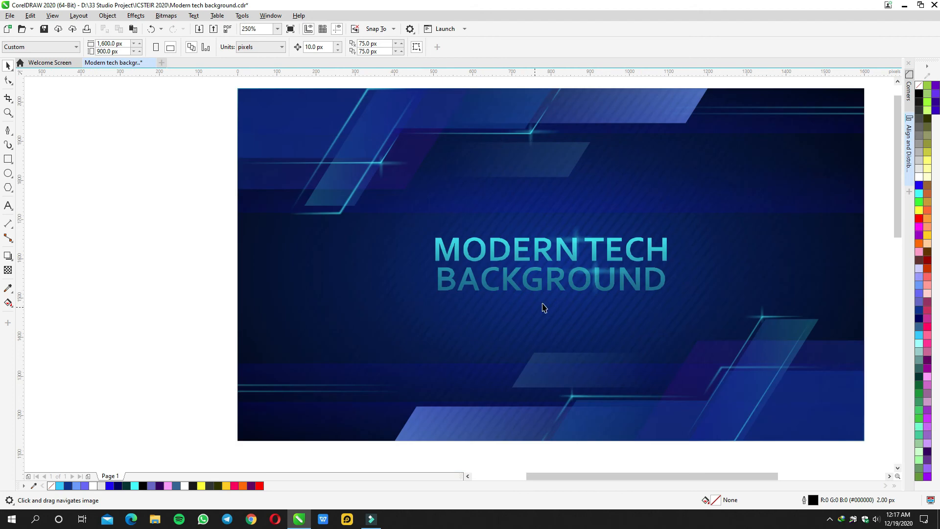
scroll(571, 286, down, 2)
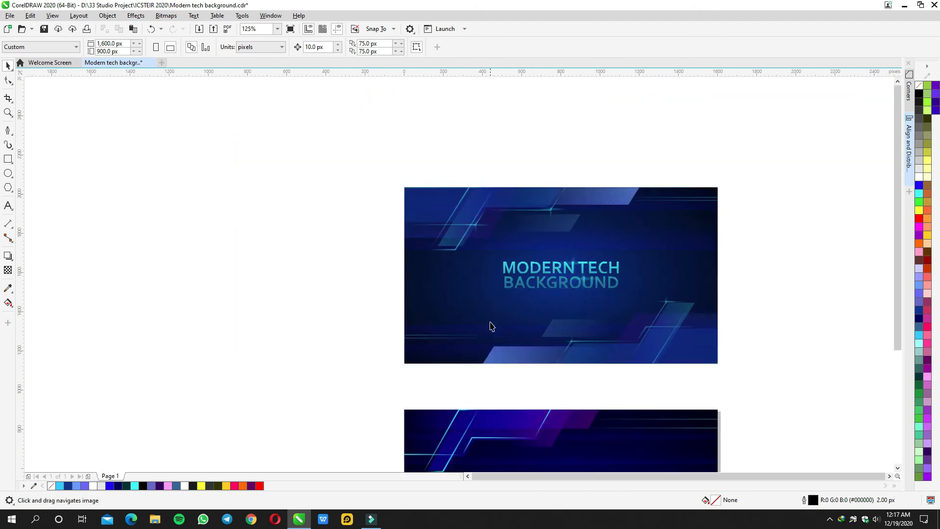
drag(492, 326, 546, 216)
drag(20, 201, 608, 255)
click(604, 250)
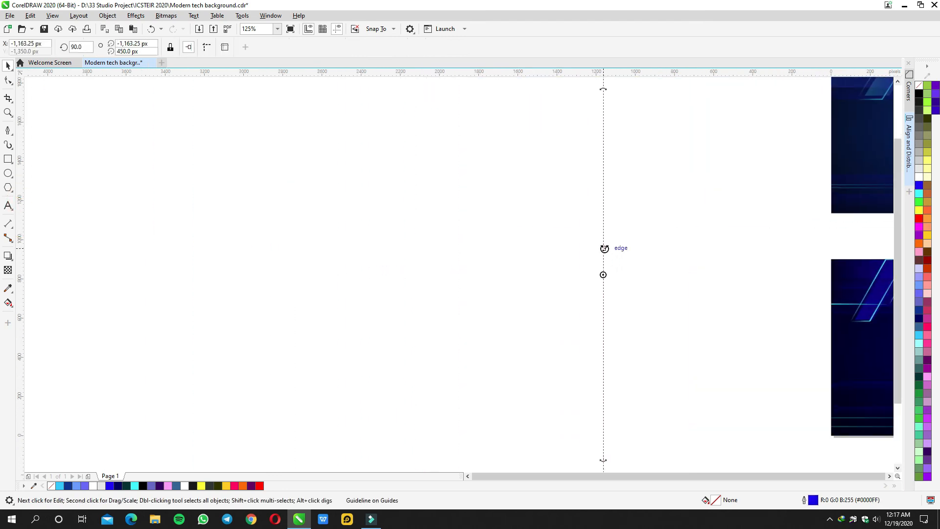
drag(605, 89, 717, 124)
click(749, 236)
drag(646, 276, 553, 269)
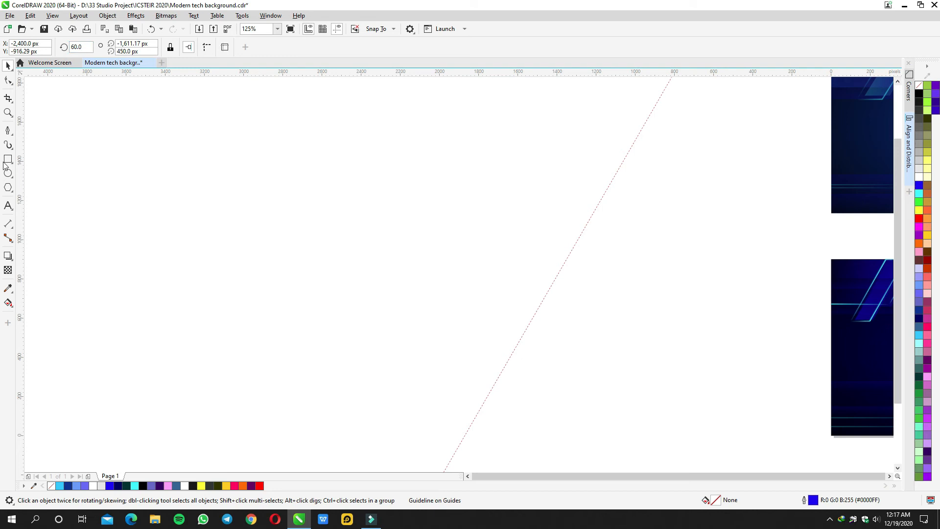
Step: Draw a straight line about 853 px wide and 1,477 px high along the slanted guideline with the Pen tool, and delete the guideline
click(7, 131)
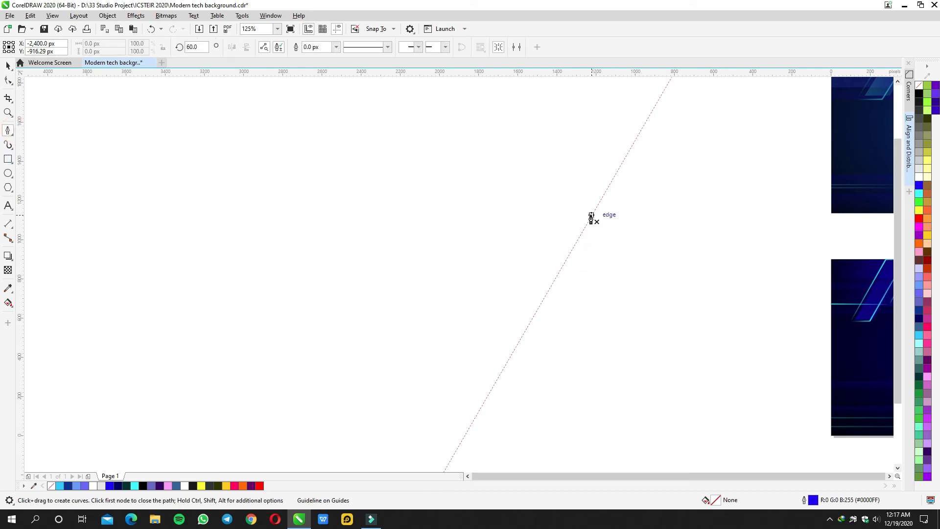
click(591, 215)
scroll(567, 284, down, 3)
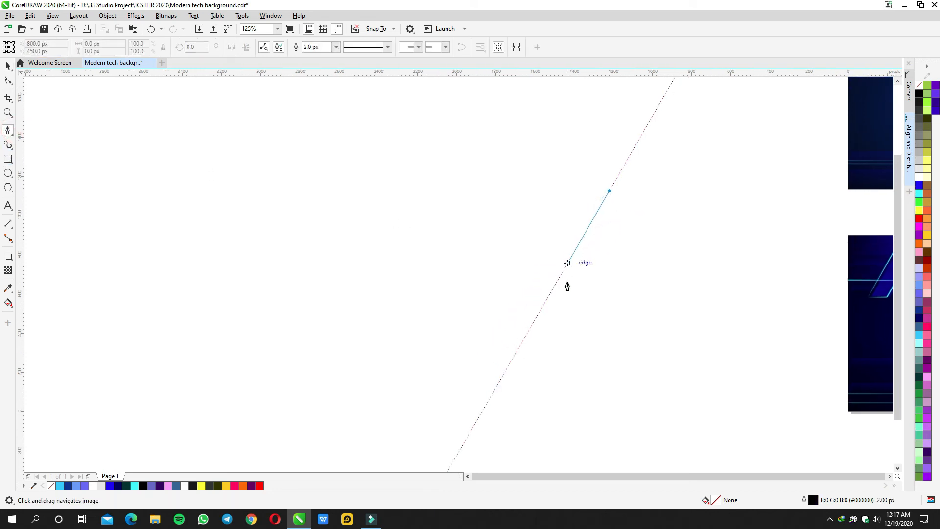
double_click(499, 391)
key(space)
click(593, 227)
key(Delete)
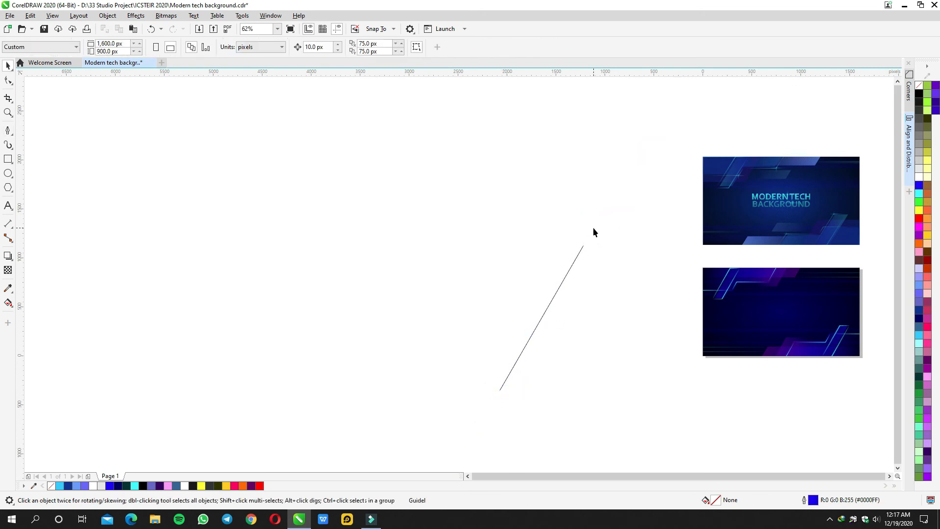
Step: Set the slanted line's outline width to 8 px
click(581, 252)
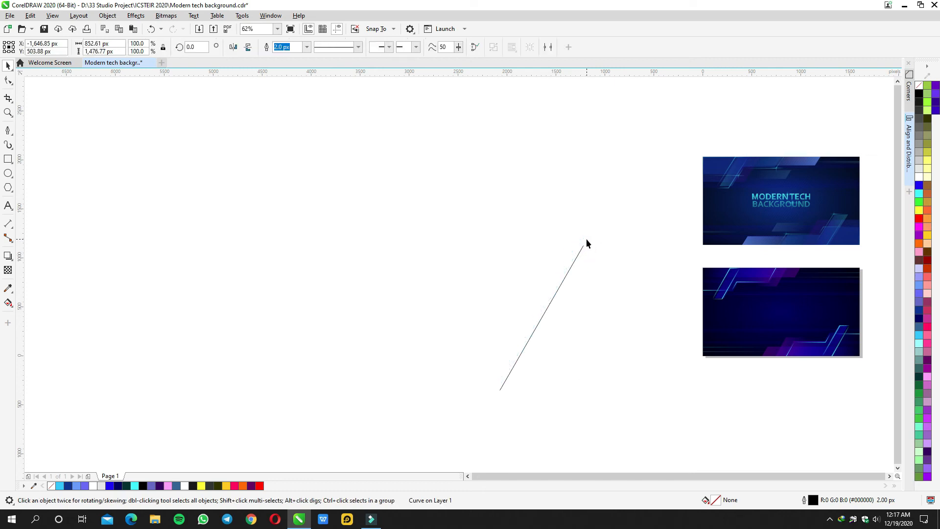
click(307, 47)
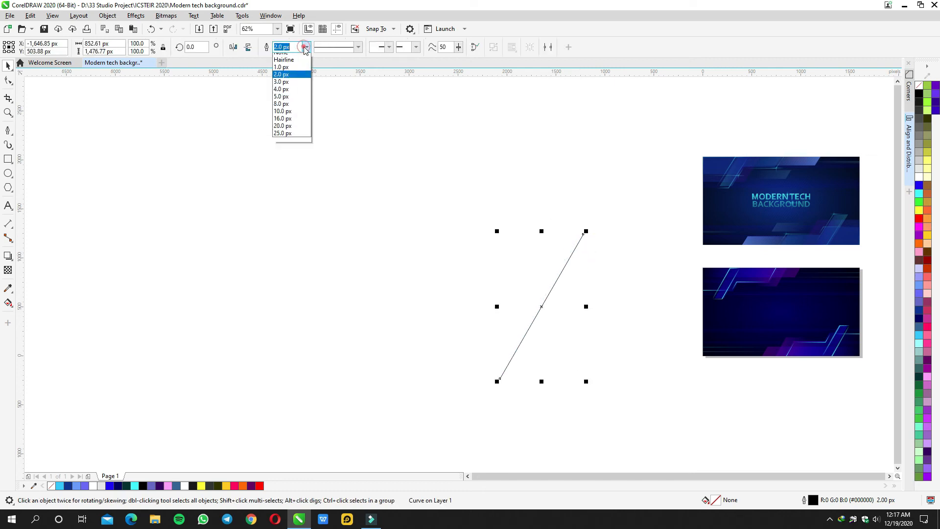
click(286, 108)
scroll(583, 285, up, 2)
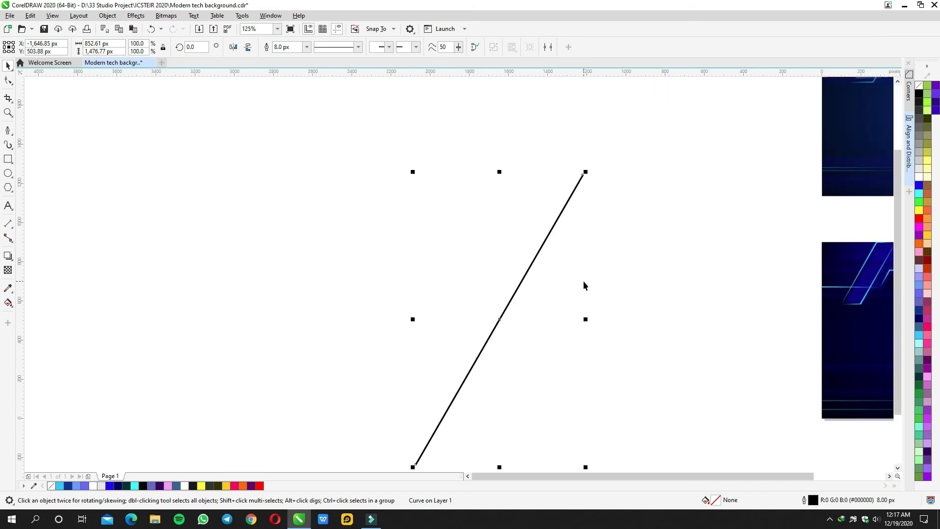
scroll(516, 288, down, 2)
scroll(516, 286, up, 2)
Step: Duplicate the slanted line about 31 px to its left and repeat the duplication into a wide field of parallel stripes
drag(516, 286, 512, 289)
right_click(511, 289)
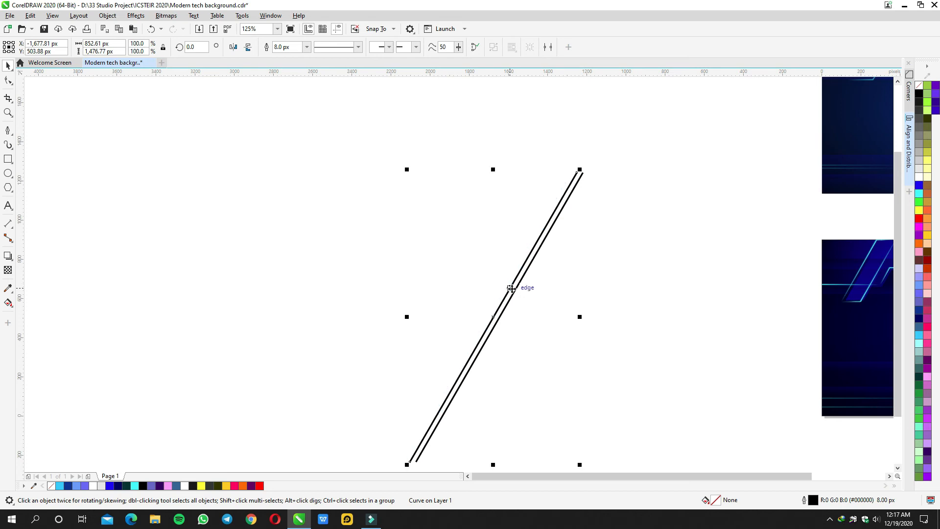
scroll(530, 290, down, 2)
key(ctrl+r)
key(ctrl+r)
key(ctrl+r)
key(ctrl+r)
key(ctrl+r)
key(ctrl+r)
key(ctrl+r)
key(ctrl+r)
key(ctrl+r)
key(ctrl+r)
key(ctrl+r)
key(ctrl+r)
key(ctrl+r)
key(ctrl+r)
key(ctrl+r)
key(ctrl+r)
key(ctrl+r)
key(ctrl+r)
key(ctrl+r)
key(ctrl+r)
key(ctrl+r)
key(ctrl+r)
key(ctrl+r)
key(ctrl+r)
key(ctrl+r)
key(ctrl+r)
key(ctrl+r)
key(ctrl+r)
key(ctrl+r)
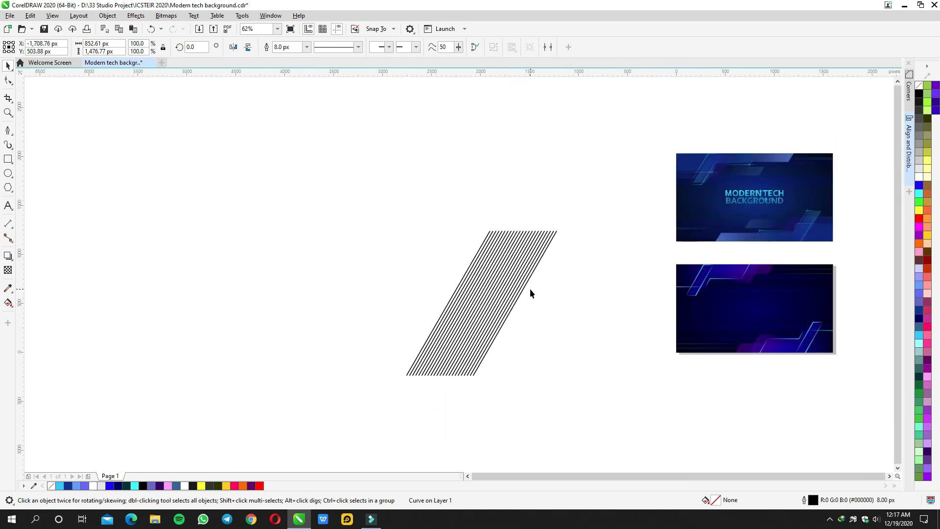
key(ctrl+r)
key(ctrl+r)
key(ctrl+r)
key(ctrl+r)
key(ctrl+r)
key(ctrl+r)
key(ctrl+r)
key(ctrl+r)
key(ctrl+r)
key(ctrl+r)
key(ctrl+r)
key(ctrl+r)
key(ctrl+r)
key(ctrl+r)
key(ctrl+r)
key(ctrl+r)
key(ctrl+r)
key(ctrl+r)
key(ctrl+r)
key(ctrl+r)
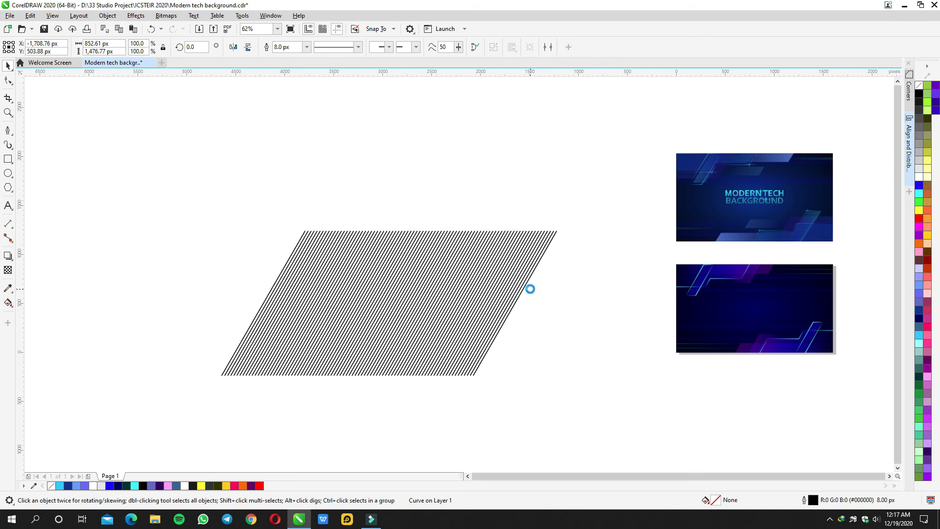
Step: Select all the slanted stripes and convert their outlines into a single black-filled curve object
drag(583, 183, 142, 402)
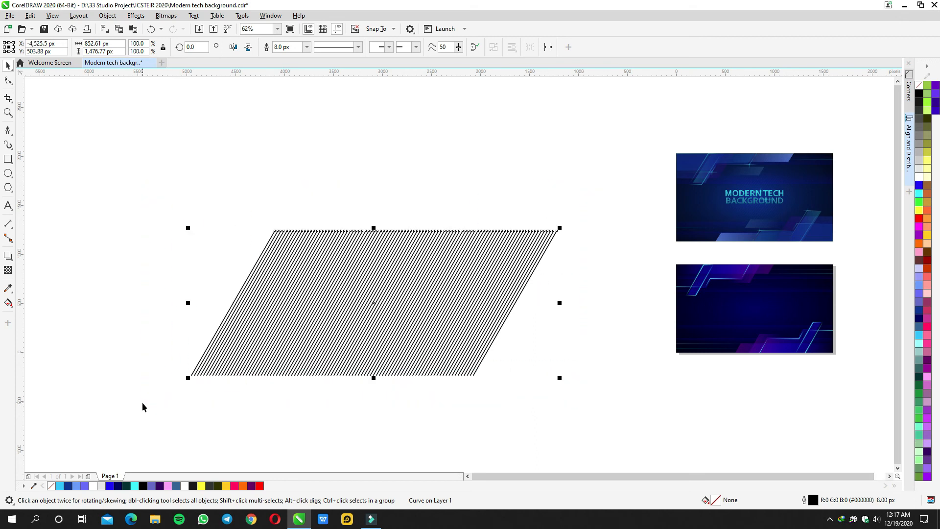
click(108, 15)
click(145, 290)
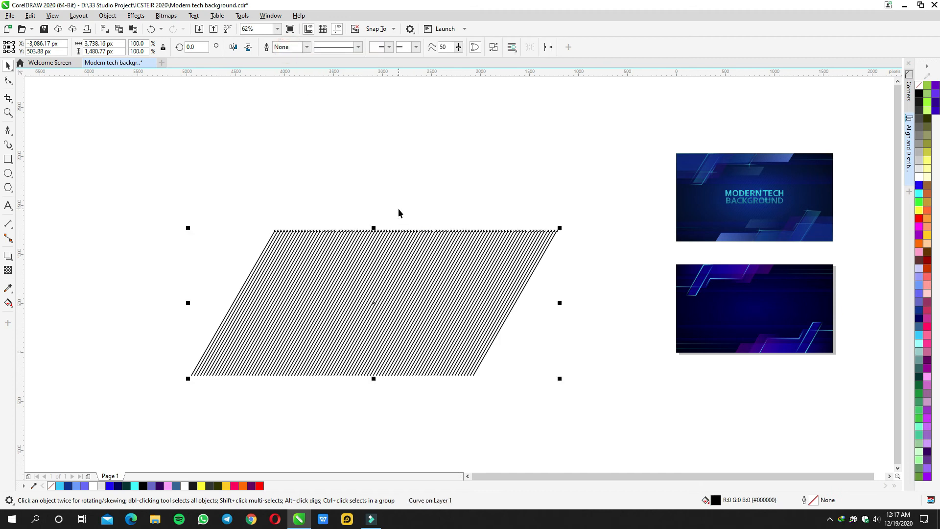
double_click(405, 245)
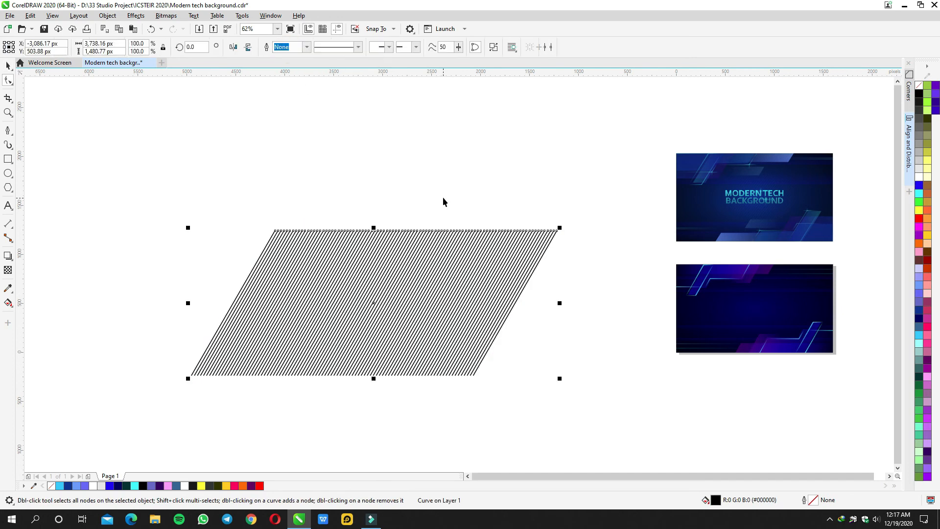
key(space)
Step: Move the stripe pattern over the dark background at X 722.14 px, Y 503.88 px and scale it to 85.1%
scroll(459, 264, down, 2)
drag(460, 264, 645, 265)
scroll(702, 264, up, 2)
drag(696, 227, 669, 240)
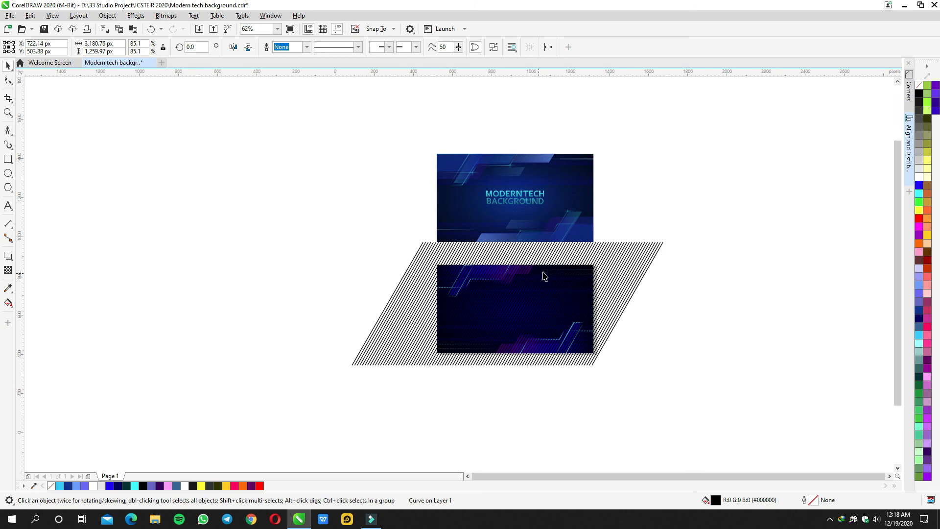
Step: Apply an elliptical fountain transparency to the stripe pattern over the background
scroll(544, 276, up, 2)
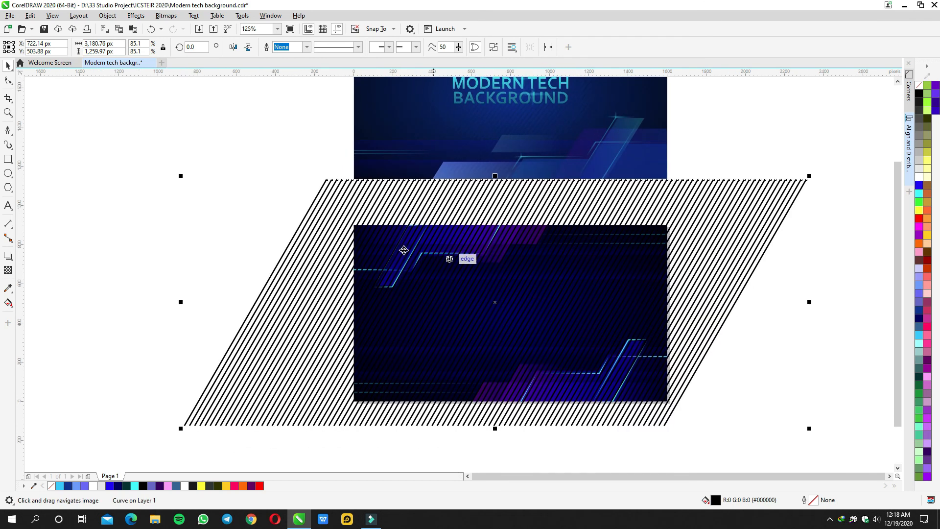
click(7, 270)
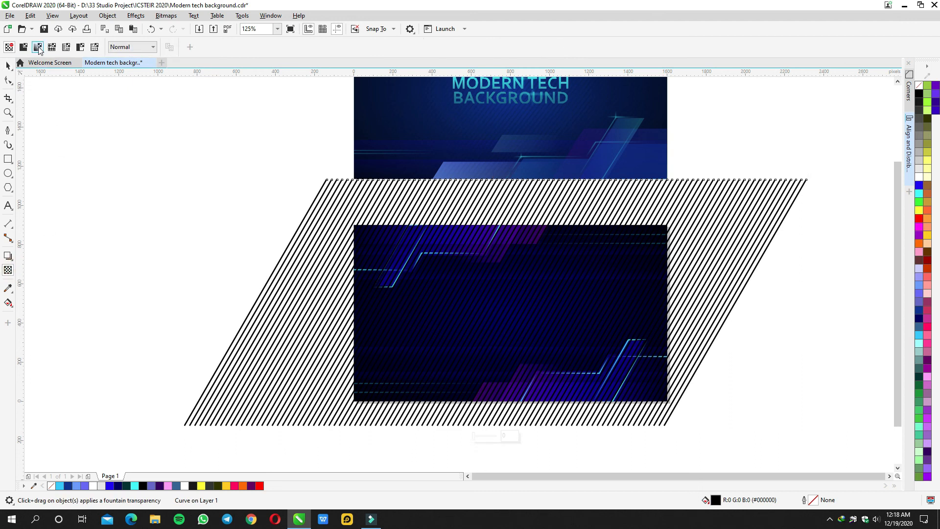
click(39, 49)
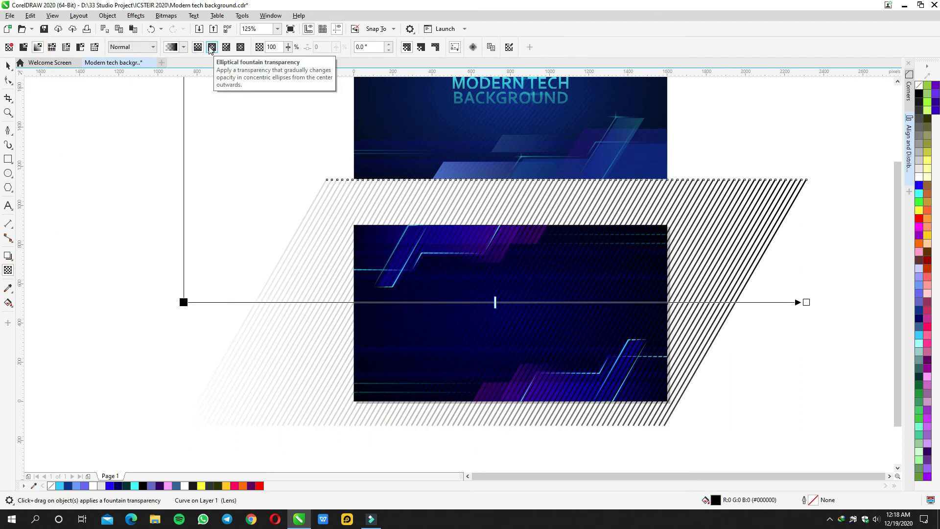
click(212, 47)
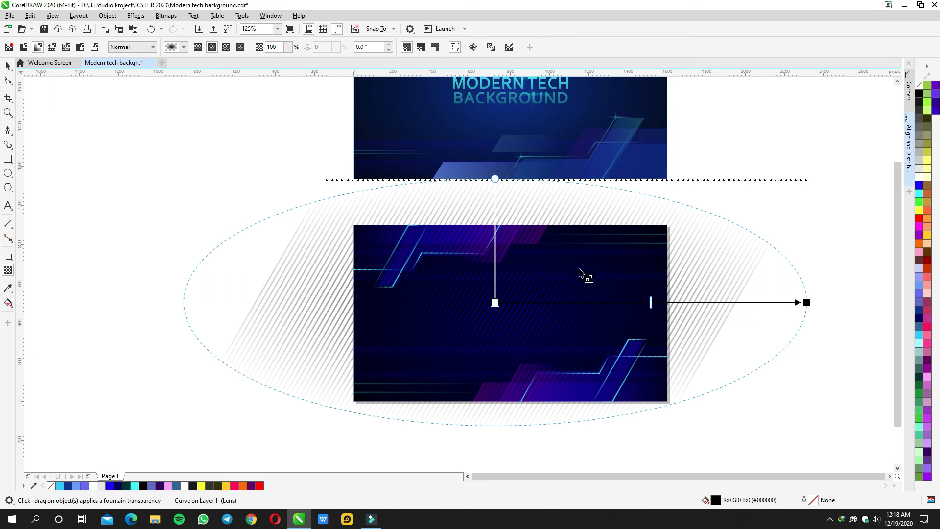
Step: Try 100% transparency on the centre node of the stripes' elliptical fountain, and return the node to fully opaque
click(494, 302)
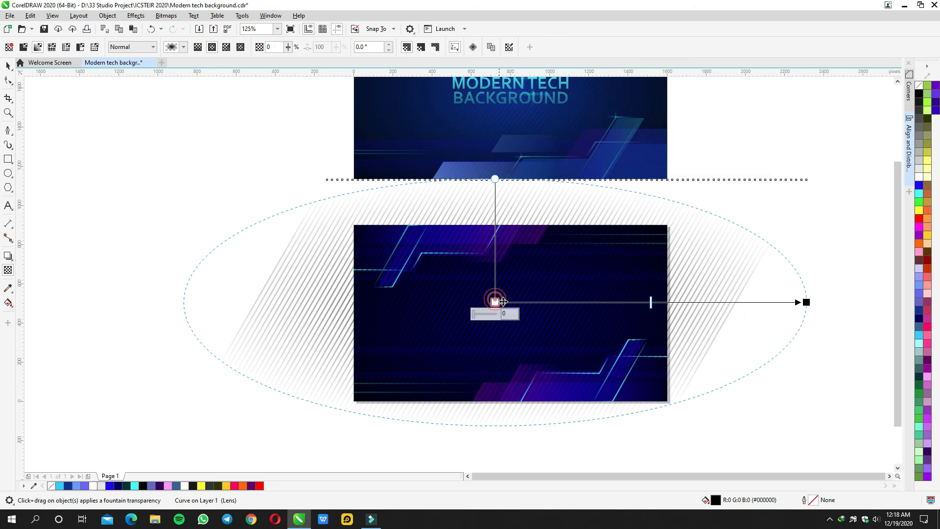
click(918, 95)
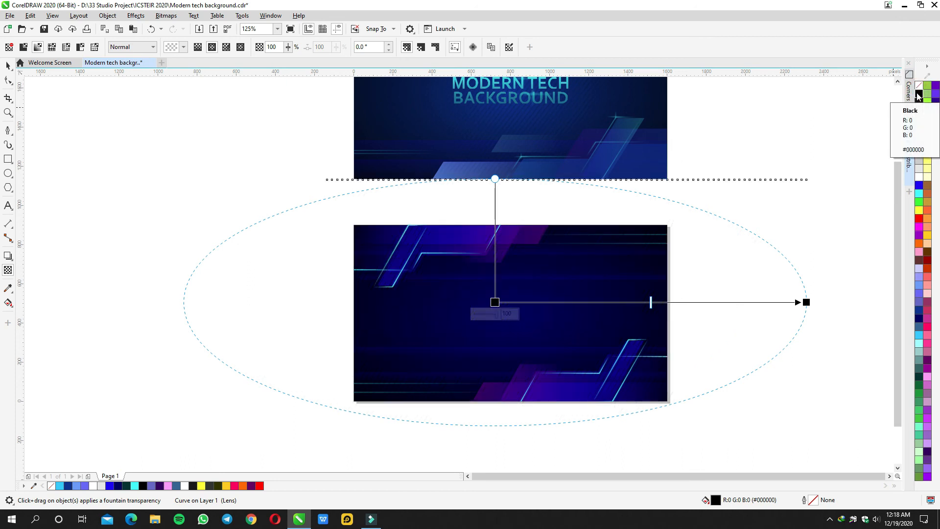
drag(734, 162, 719, 235)
drag(666, 281, 677, 260)
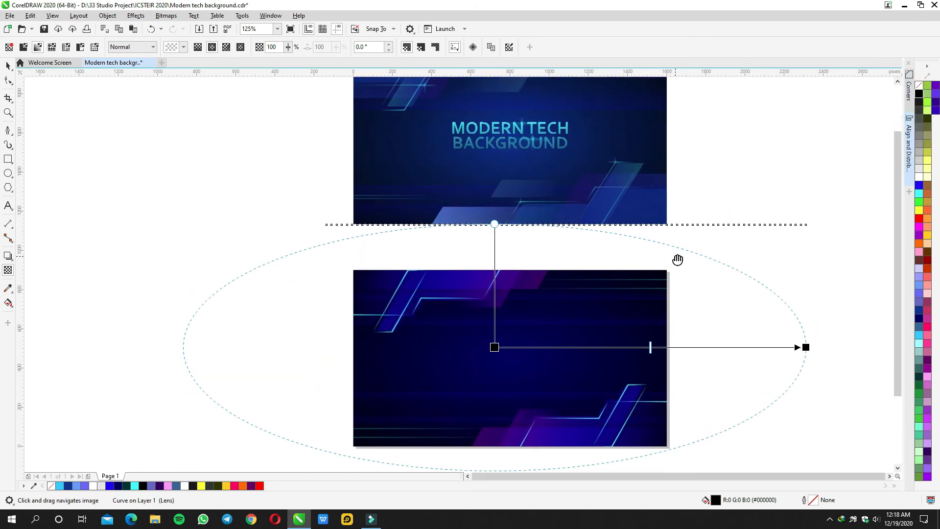
click(495, 347)
click(919, 177)
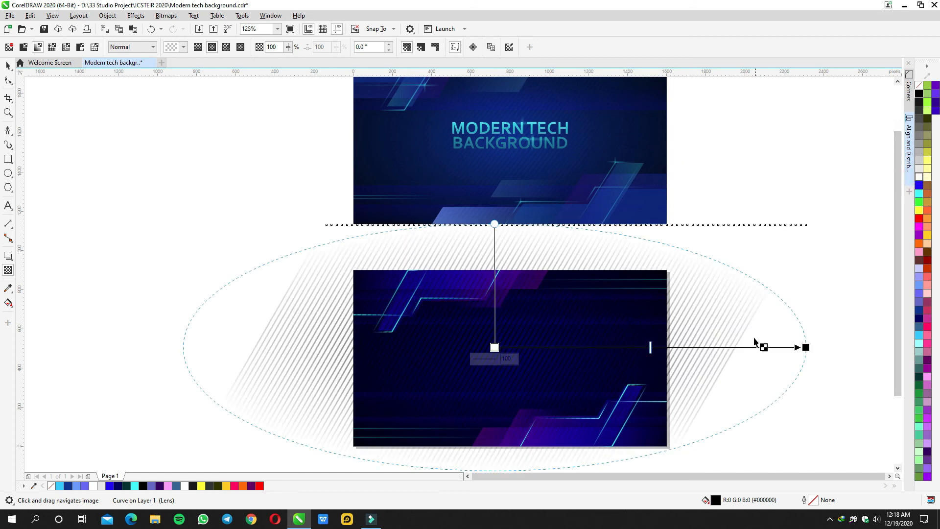
Step: Shrink the transparency ellipse to roughly the background's width and height, and shift its midpoint closer to the centre
drag(754, 341, 740, 284)
drag(797, 292, 665, 293)
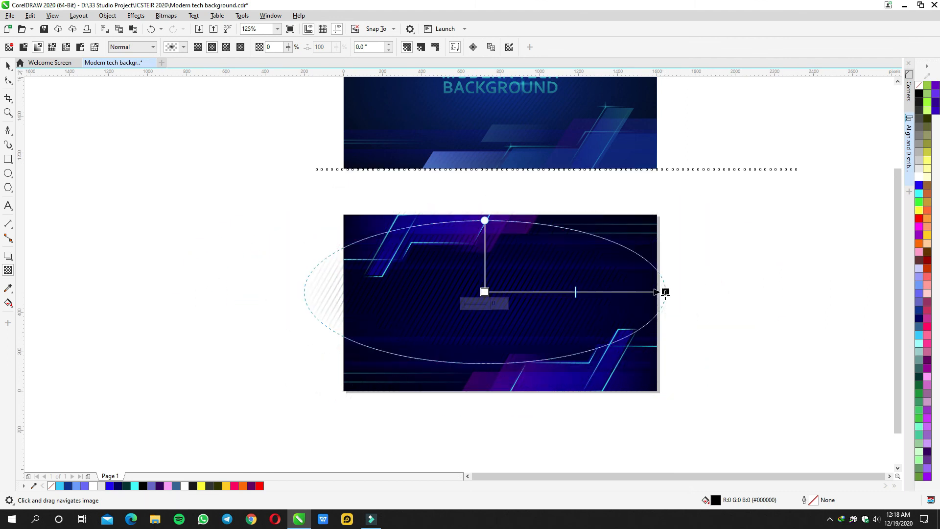
mouse_move(485, 221)
mouse_down()
mouse_move(487, 196)
mouse_move(500, 214)
mouse_up()
drag(578, 293, 536, 290)
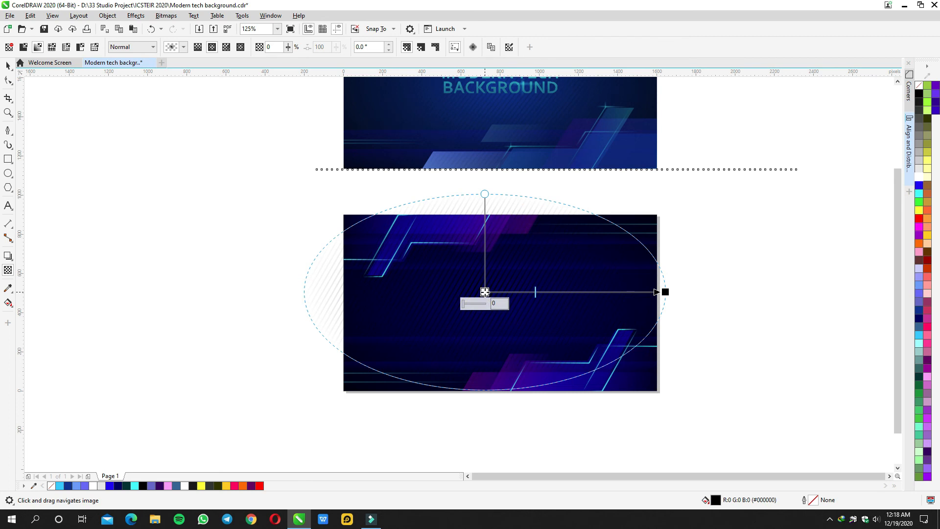
Step: Set the transparency of the ellipse's centre node to 37% and finish the stripes' transparency edit
click(919, 127)
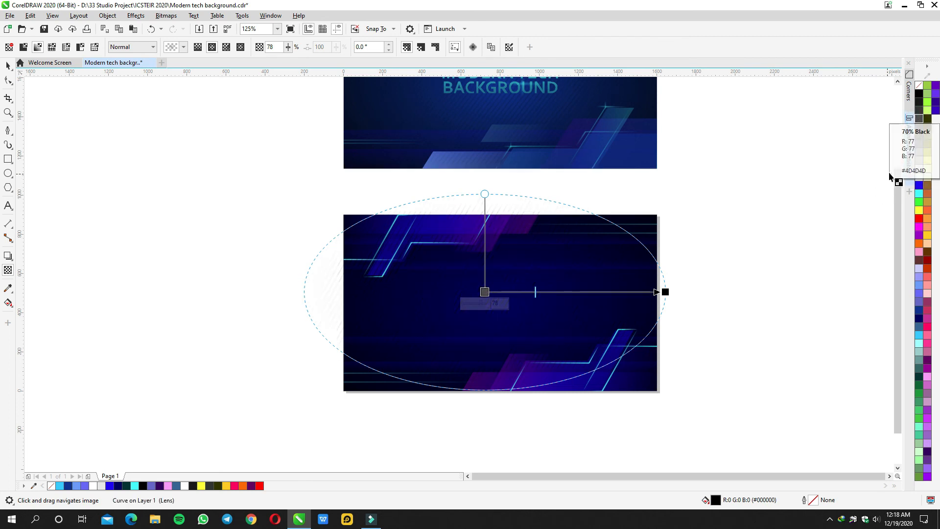
click(919, 152)
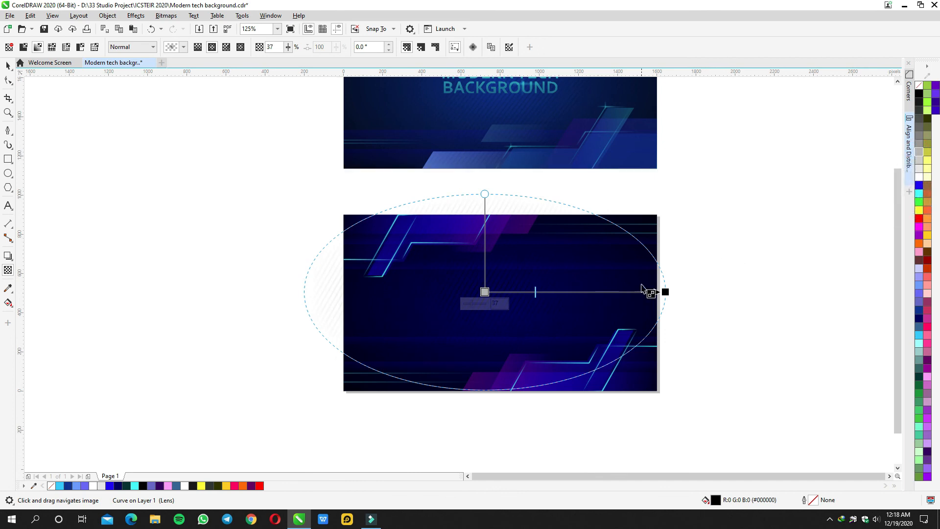
key(space)
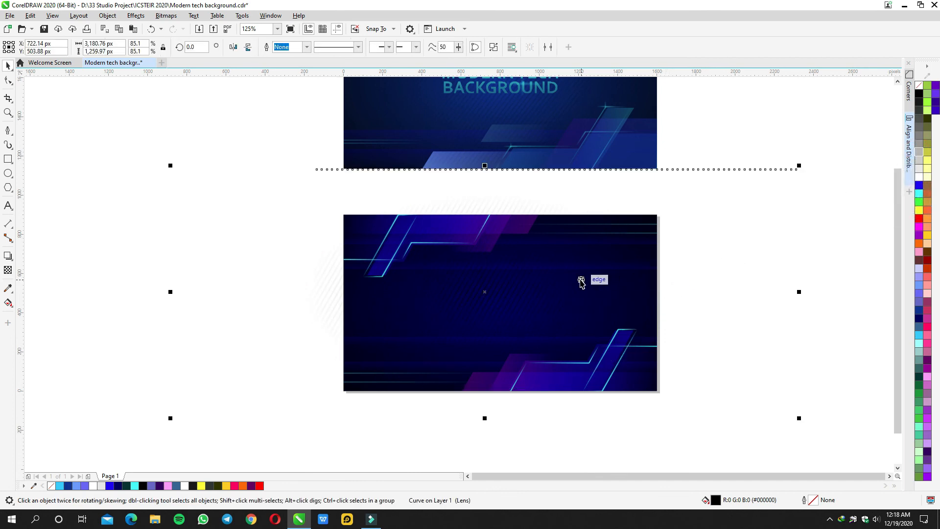
Step: Cut the stripe pattern, paste it inside the background's PowerClip, centre it on the page and finish the PowerClip edit
scroll(582, 282, down, 2)
key(ctrl+x)
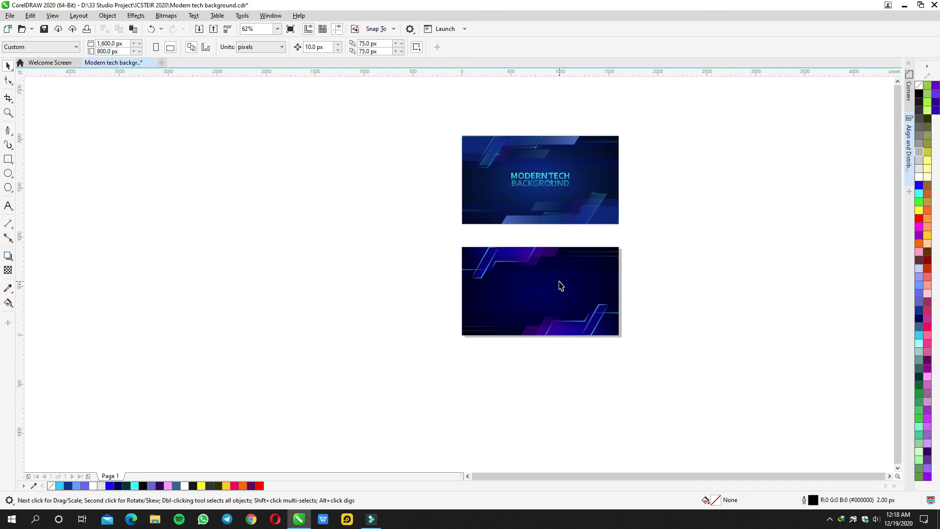
double_click(559, 282)
key(ctrl+v)
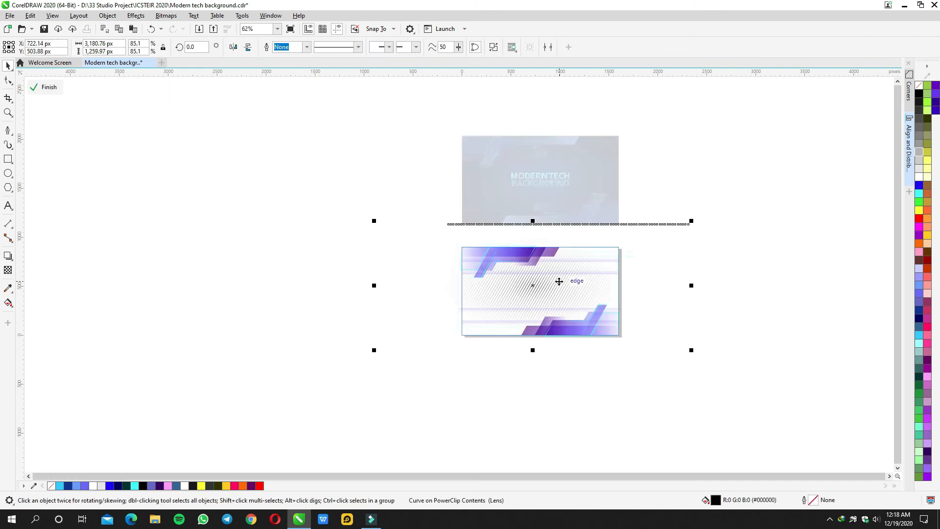
key(p)
ctrl+click(283, 296)
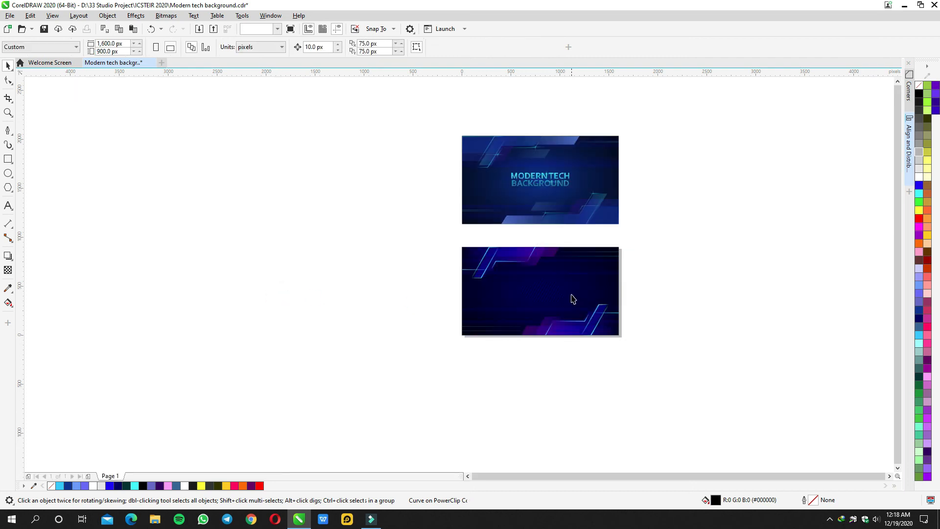
scroll(571, 296, up, 1)
drag(728, 291, 736, 331)
click(738, 329)
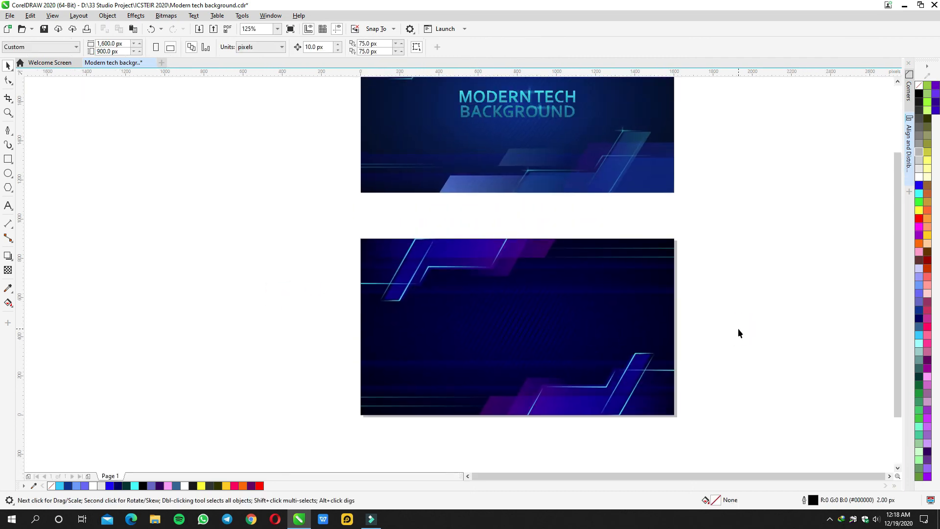
Step: Ungroup the lower slanted shapes inside the background's PowerClip and shift them about 34 px to the right
ctrl+click(630, 328)
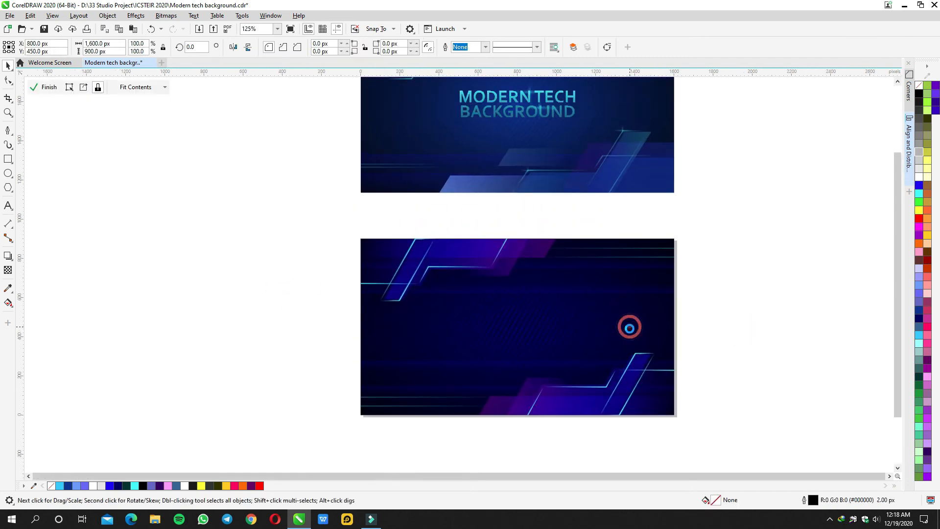
drag(725, 436, 663, 423)
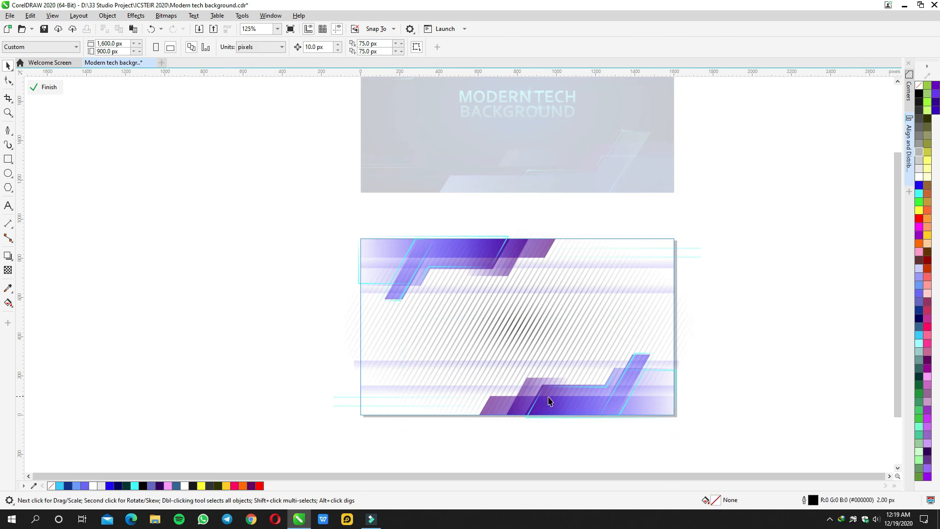
click(549, 396)
drag(567, 396, 563, 361)
key(ctrl+u)
click(600, 422)
drag(731, 441, 442, 308)
drag(574, 349, 613, 364)
click(761, 341)
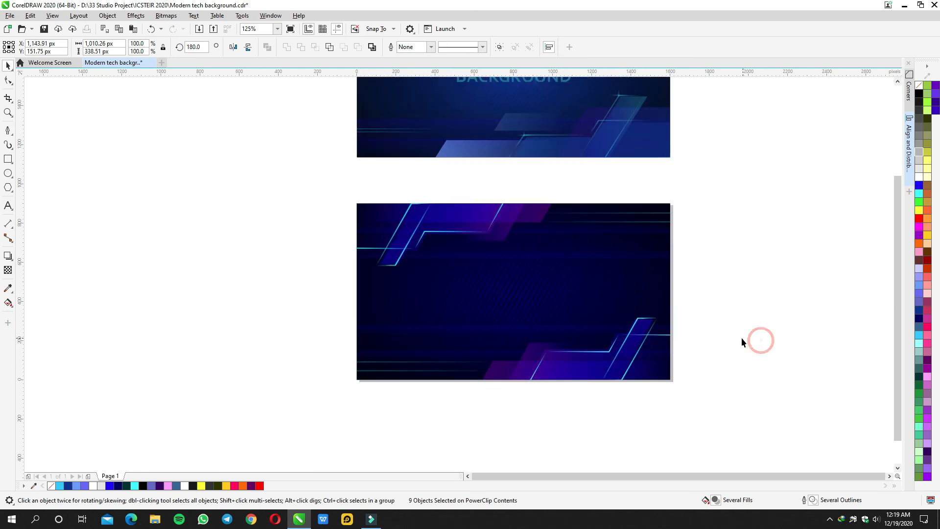
Step: Ungroup the upper slanted shapes inside the PowerClip, shift them slightly to the left and finish the PowerClip edit
scroll(741, 342, down, 1)
double_click(601, 286)
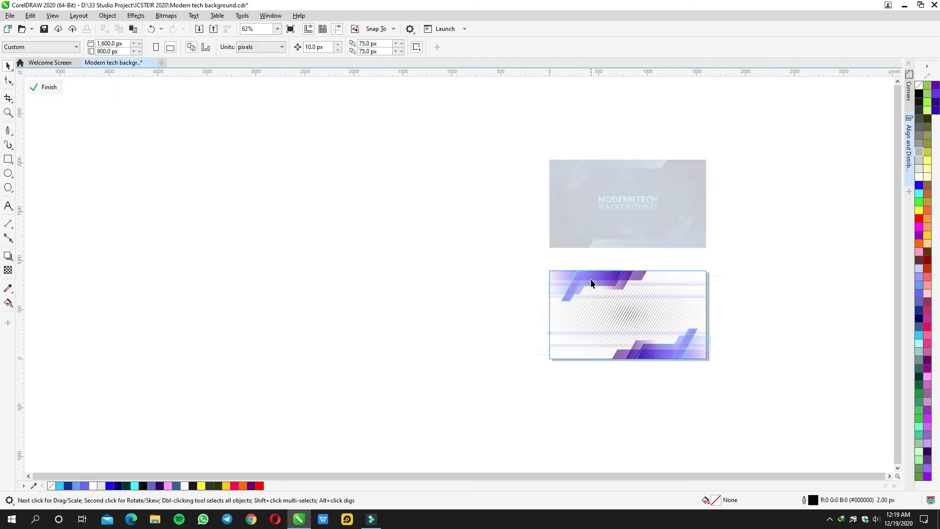
click(591, 279)
key(ctrl+u)
drag(496, 242, 647, 301)
scroll(615, 281, up, 1)
drag(608, 278, 596, 276)
ctrl+click(425, 282)
scroll(608, 331, down, 1)
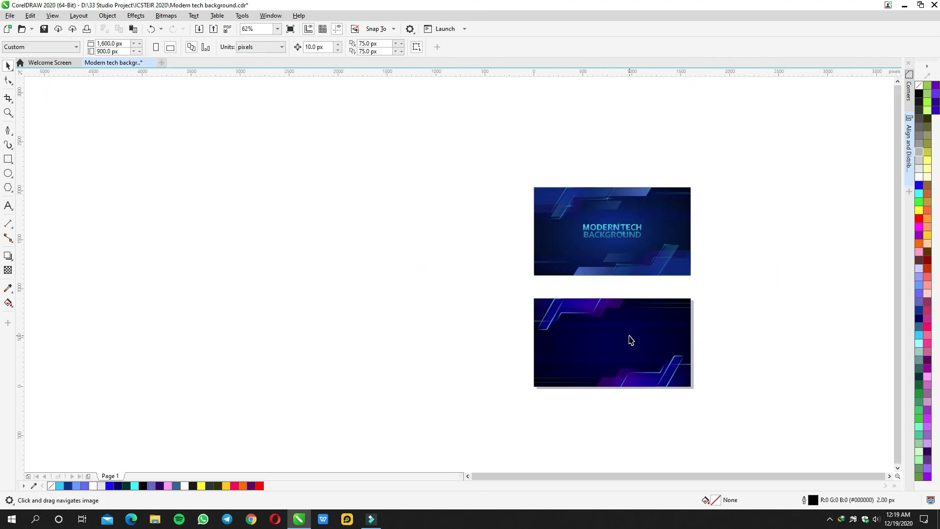
Step: Undo the ungrouping and sideways shifts of the upper and lower slanted shapes
key(ctrl+z)
key(ctrl+z)
key(ctrl+z)
key(ctrl+z)
key(ctrl+z)
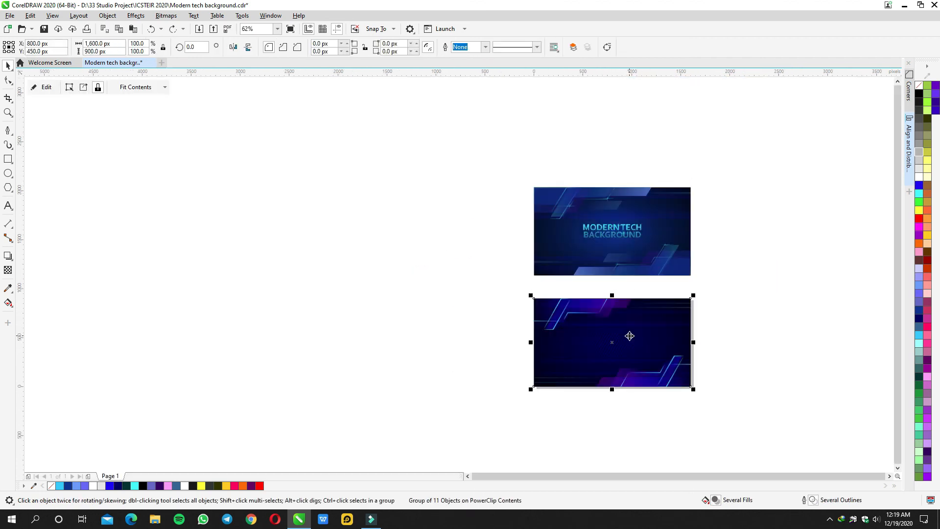
key(ctrl+z)
key(ctrl+z)
key(ctrl+z)
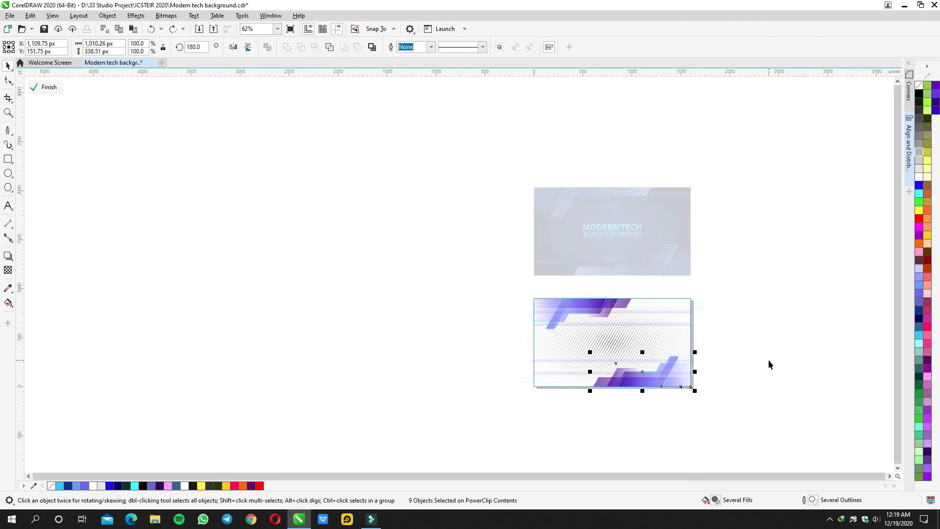
key(ctrl+z)
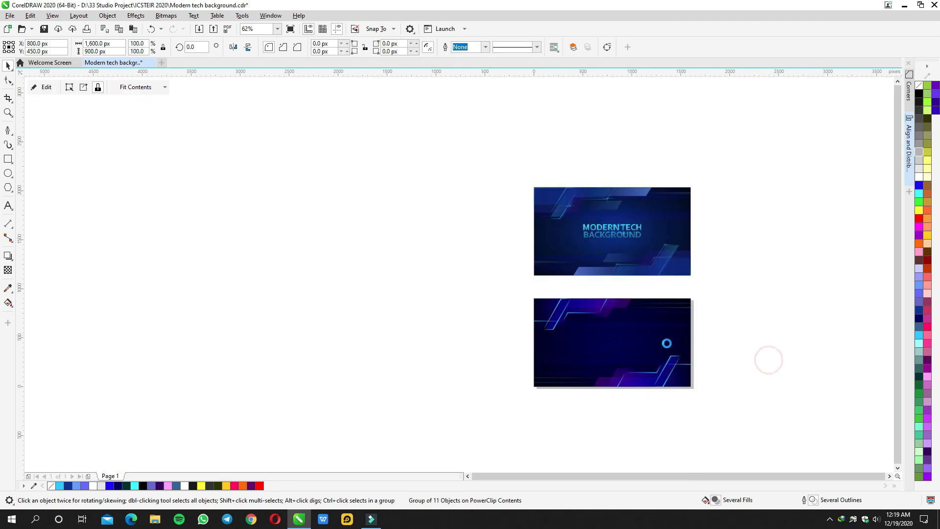
scroll(669, 346, up, 1)
drag(669, 346, 663, 361)
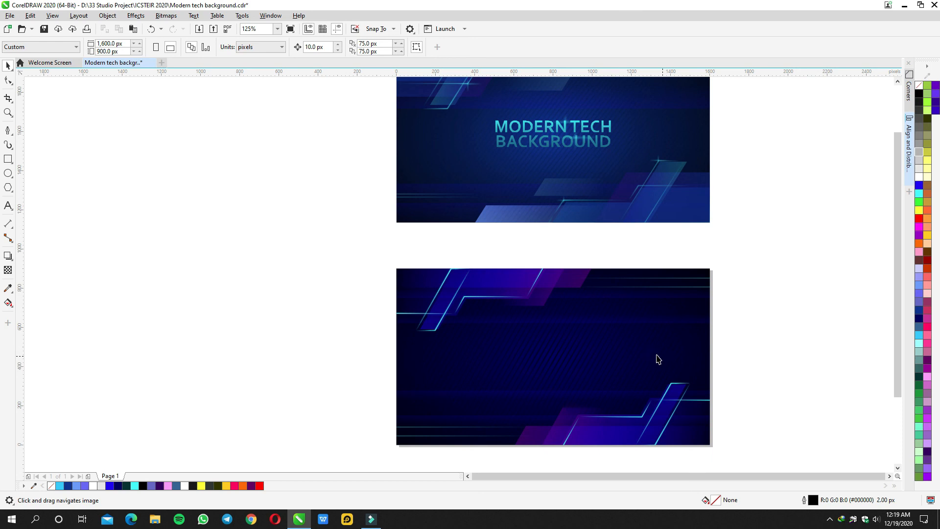
middle_click(632, 322)
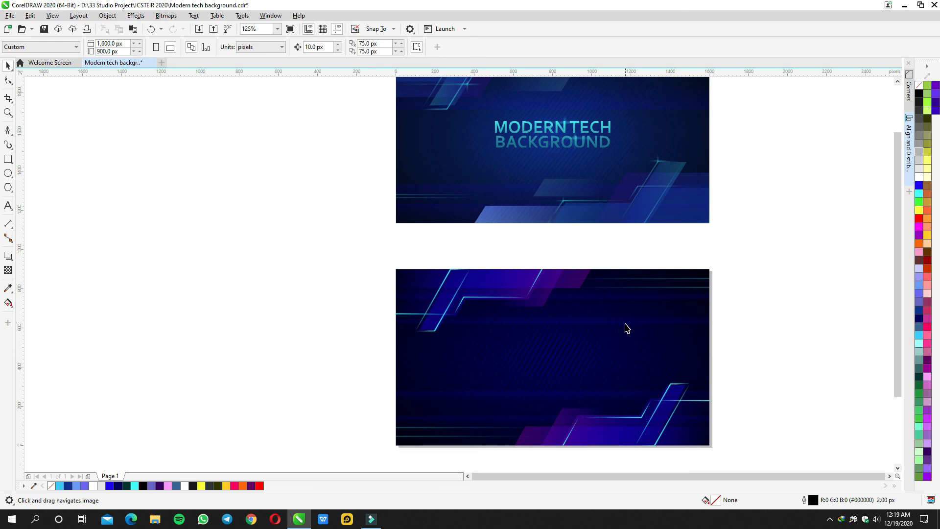
drag(615, 332, 622, 323)
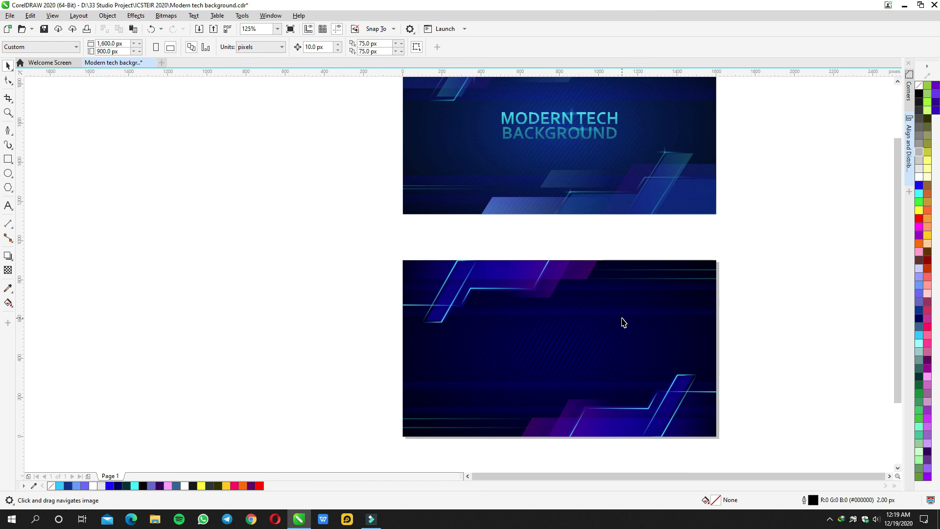
scroll(667, 156, up, 2)
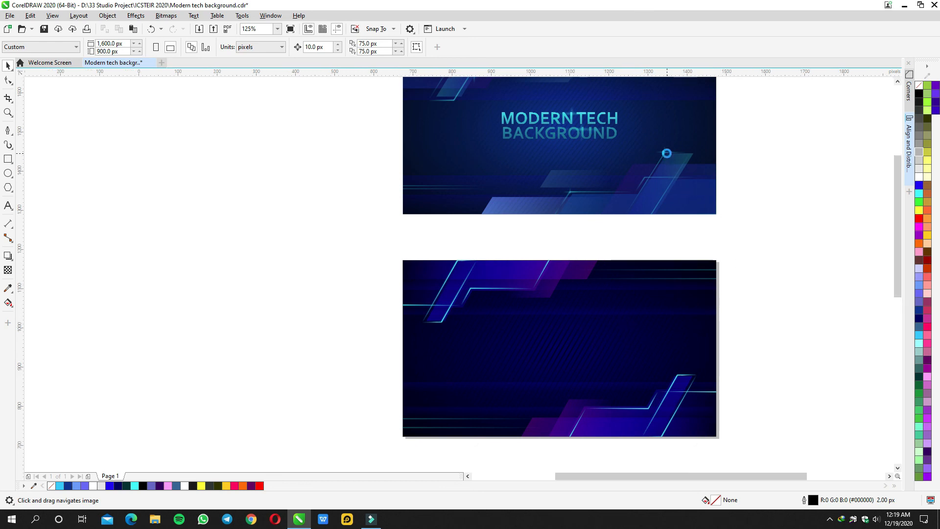
scroll(568, 279, down, 2)
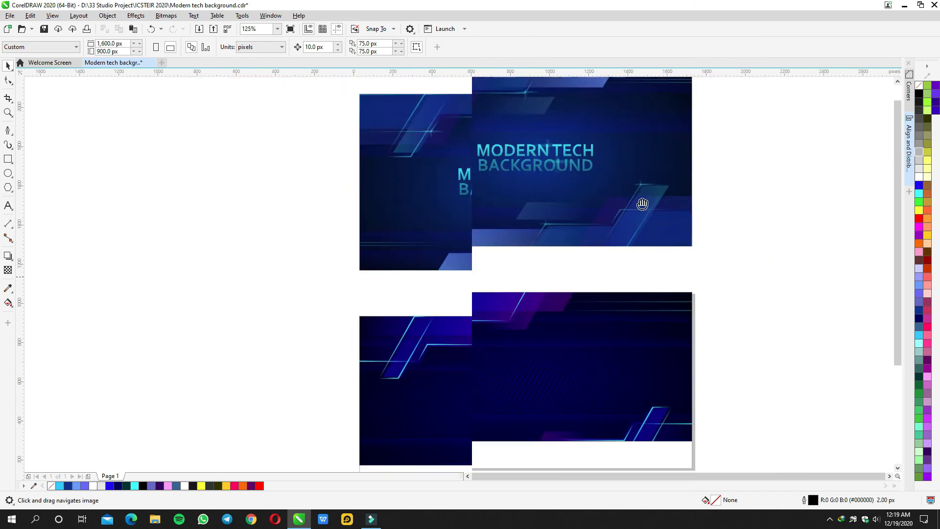
Step: Draw a polygon about 152 × 145 px beside the background, set it to four sides and move it closer to the background
scroll(466, 285, up, 2)
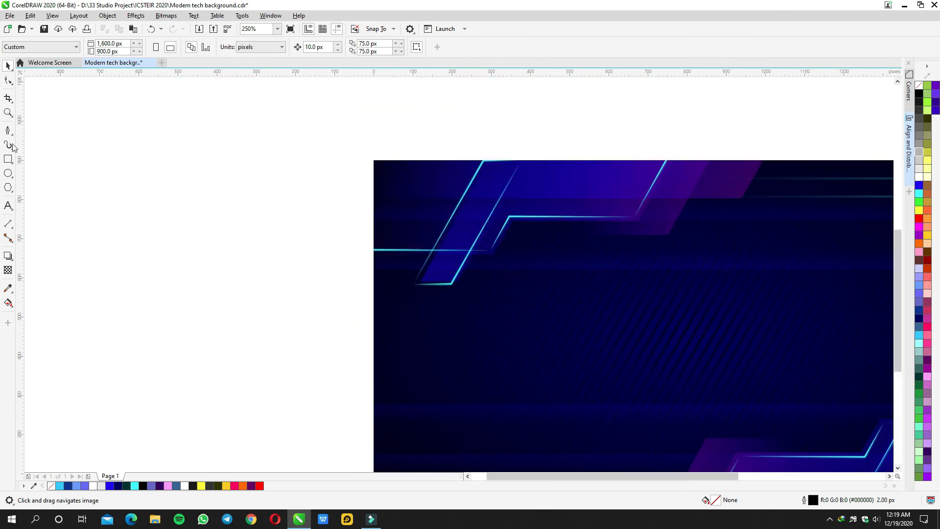
click(13, 188)
drag(171, 215, 237, 278)
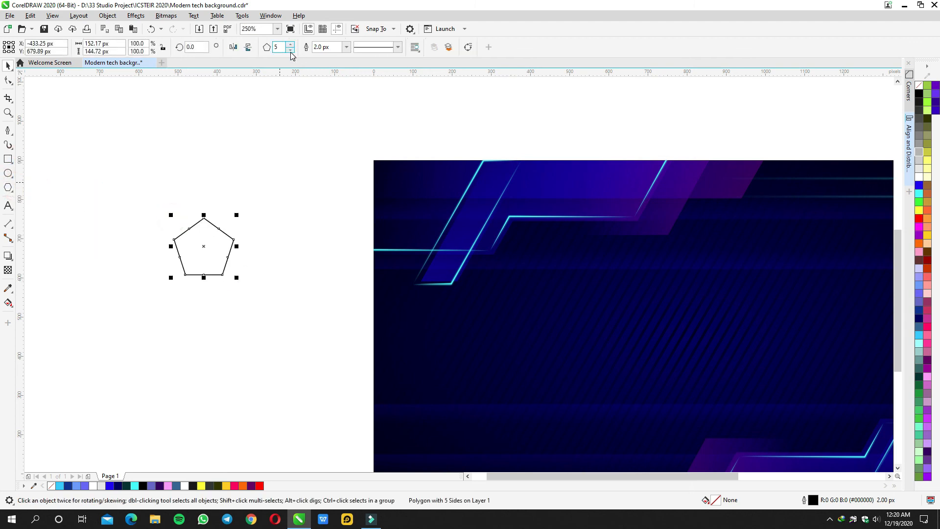
click(291, 50)
drag(196, 227, 311, 247)
Step: Pull the diamond's side midpoints inward to form a narrow four-pointed star and convert it to curves
click(8, 80)
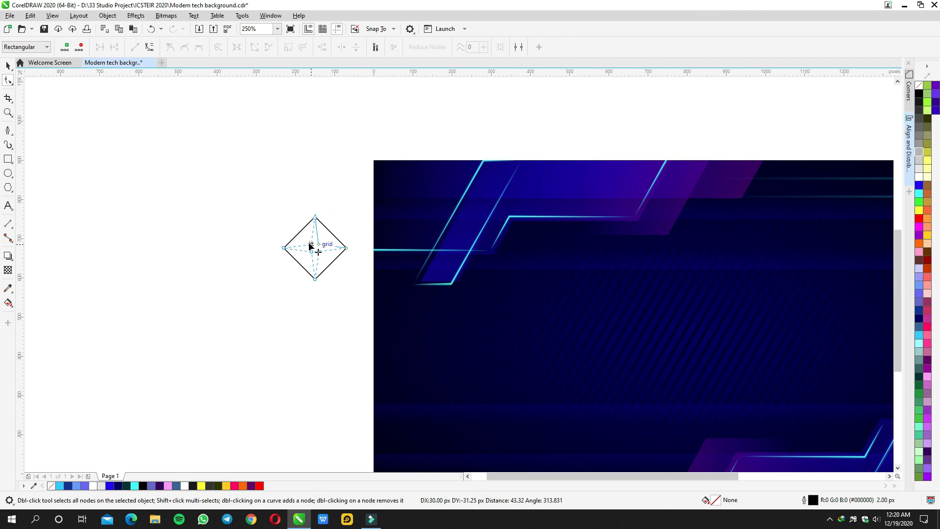
key(space)
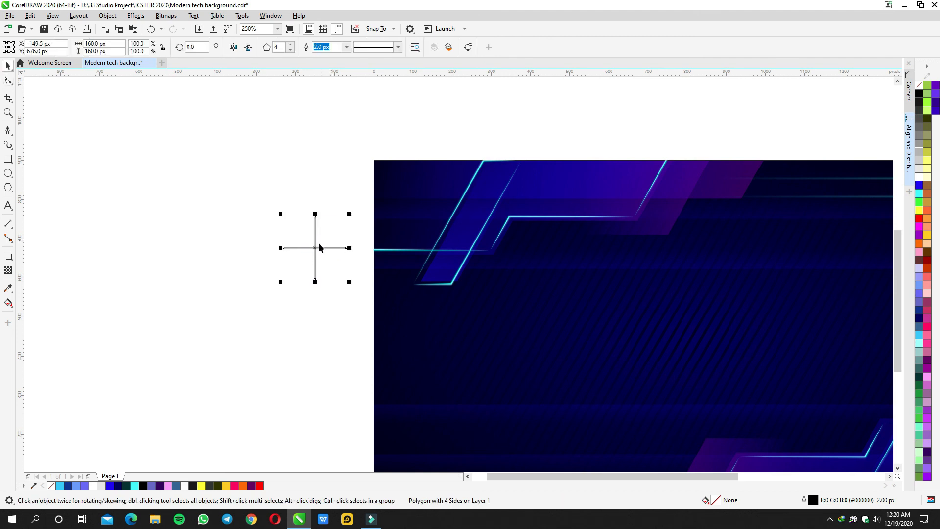
scroll(318, 244, up, 1)
key(ctrl+z)
key(space)
drag(282, 221, 304, 244)
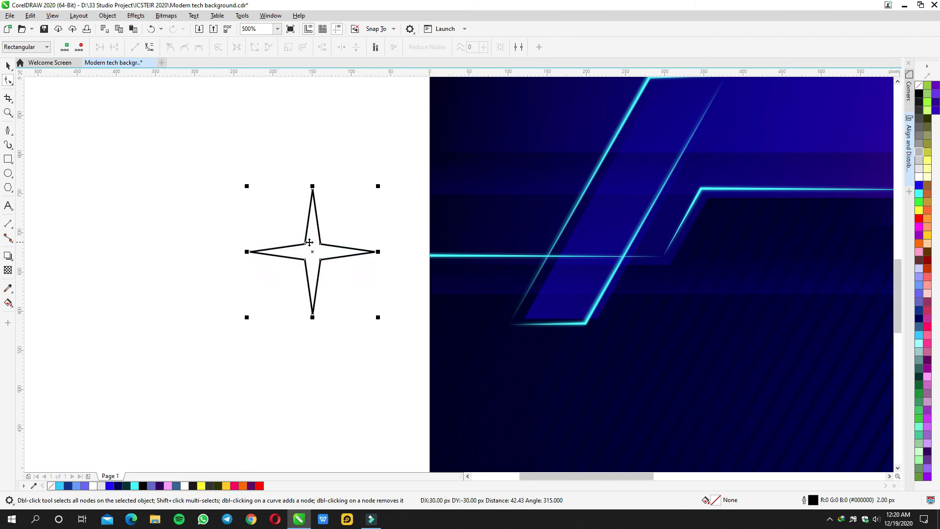
key(space)
right_click(311, 233)
click(330, 238)
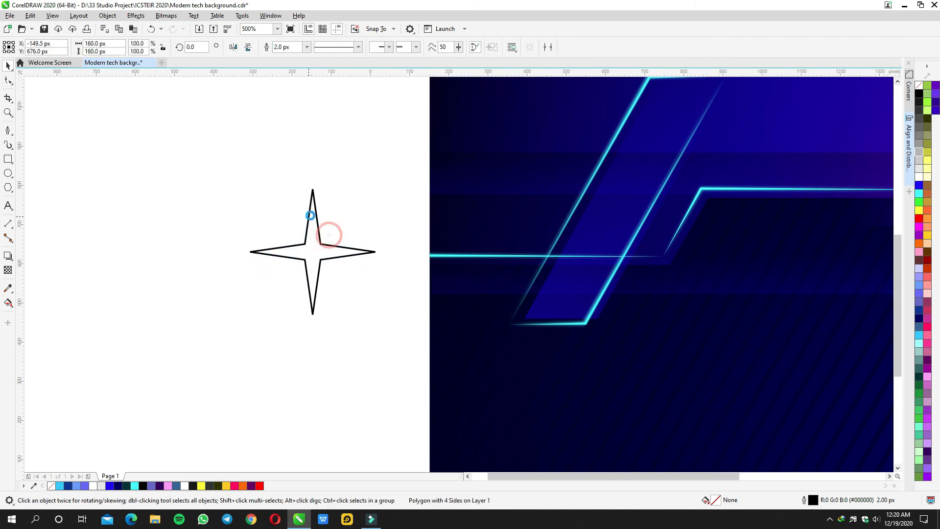
Step: Stretch the star's two horizontal points outward with the Shape tool into a long horizontal streak
scroll(315, 248, down, 2)
key(space)
drag(342, 234, 468, 233)
drag(280, 233, 193, 225)
key(ctrl+z)
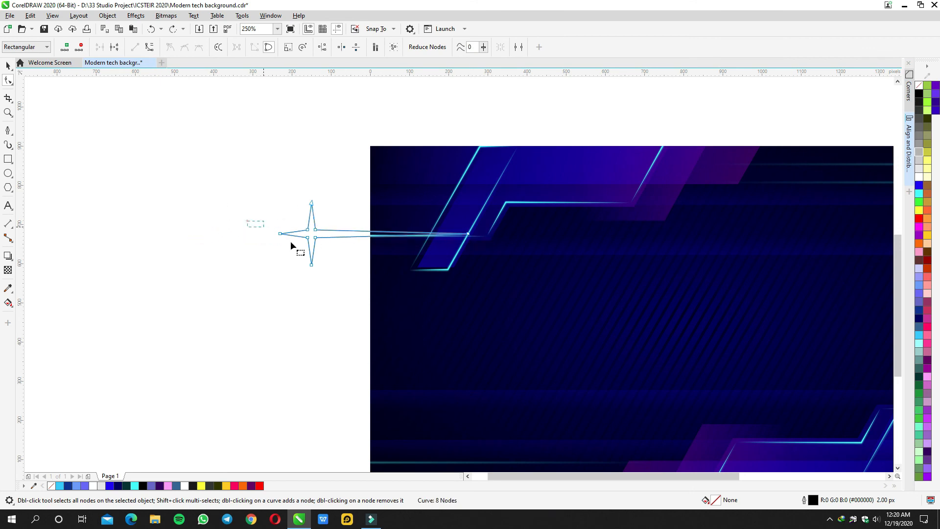
drag(280, 233, 169, 233)
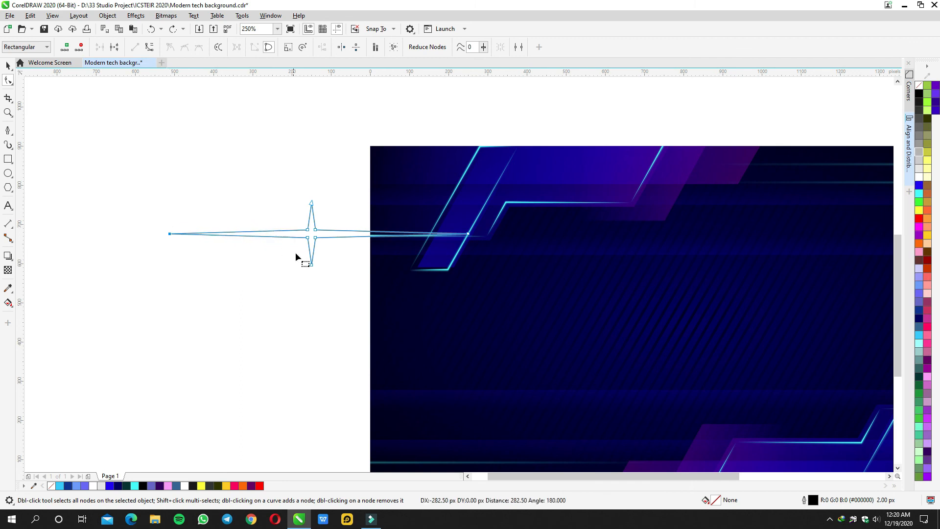
Step: Lengthen the star's lower point downward and shorten its upper point
scroll(296, 265, down, 3)
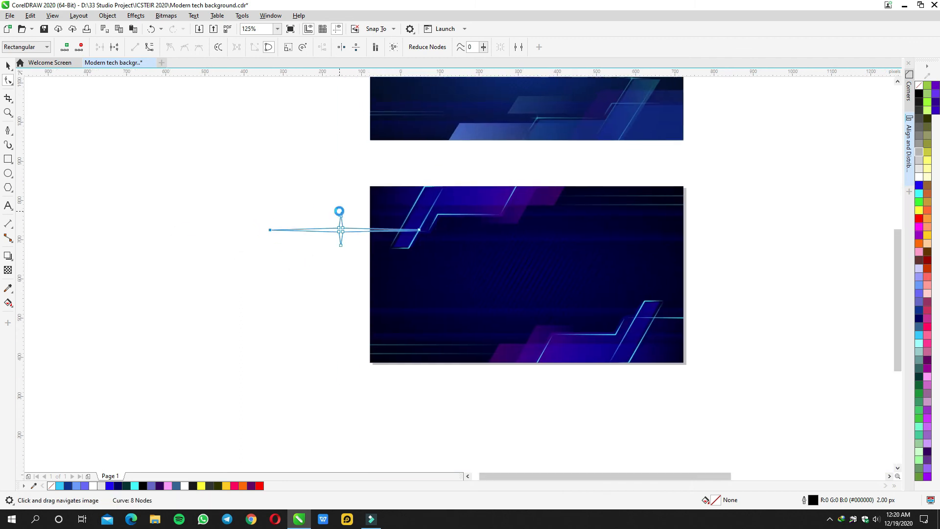
scroll(339, 211, up, 3)
drag(342, 281, 342, 334)
click(342, 219)
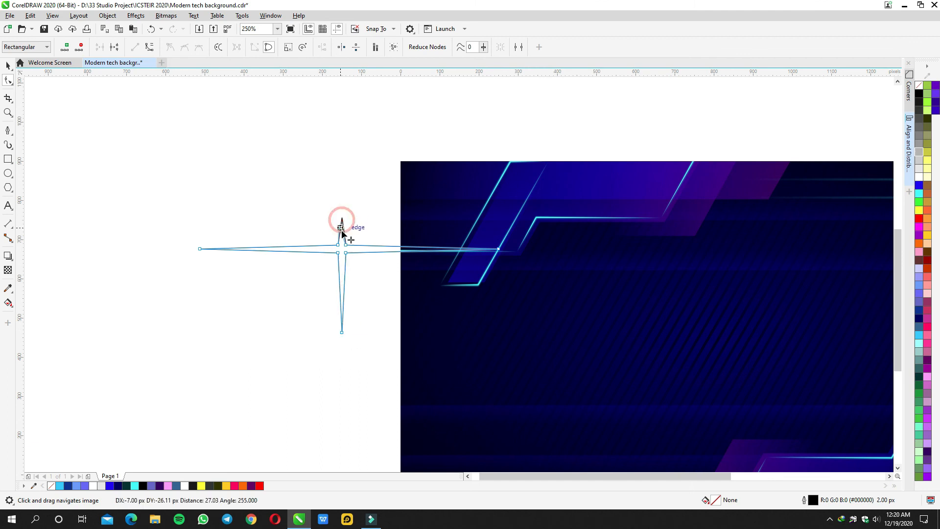
drag(342, 219, 342, 233)
scroll(339, 233, up, 2)
key(space)
scroll(407, 227, down, 1)
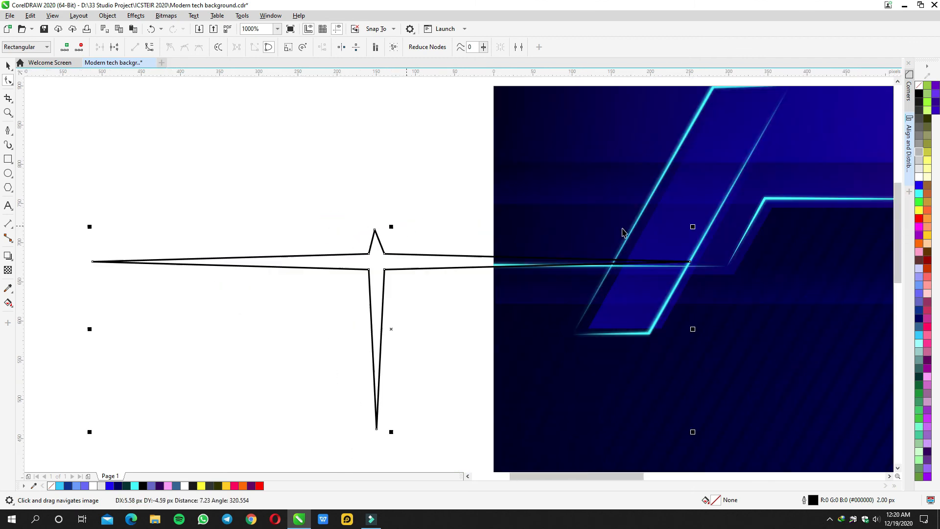
Step: Fill the star with cyan, remove its outline and apply a Gaussian blur with a 4.9-pixel radius
click(919, 193)
right_click(919, 85)
click(138, 15)
mouse_move(147, 74)
click(228, 86)
drag(440, 222, 572, 242)
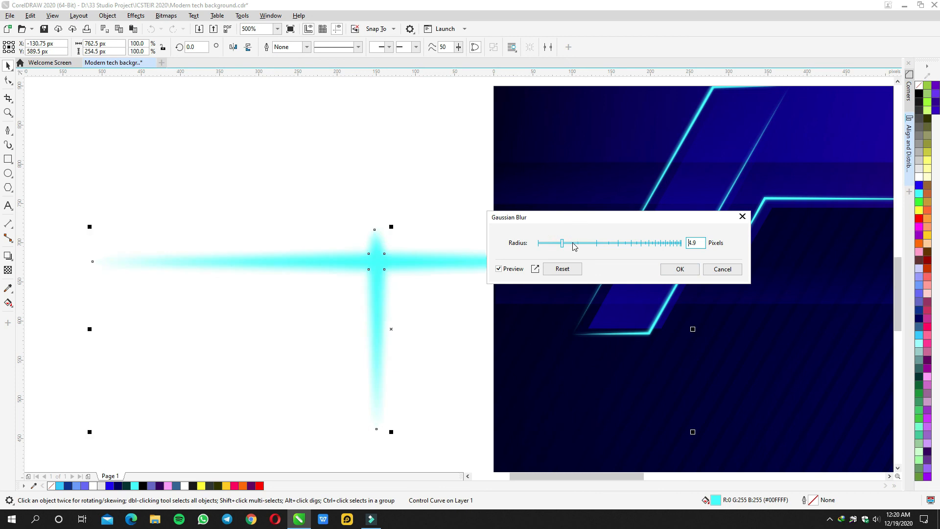
click(679, 269)
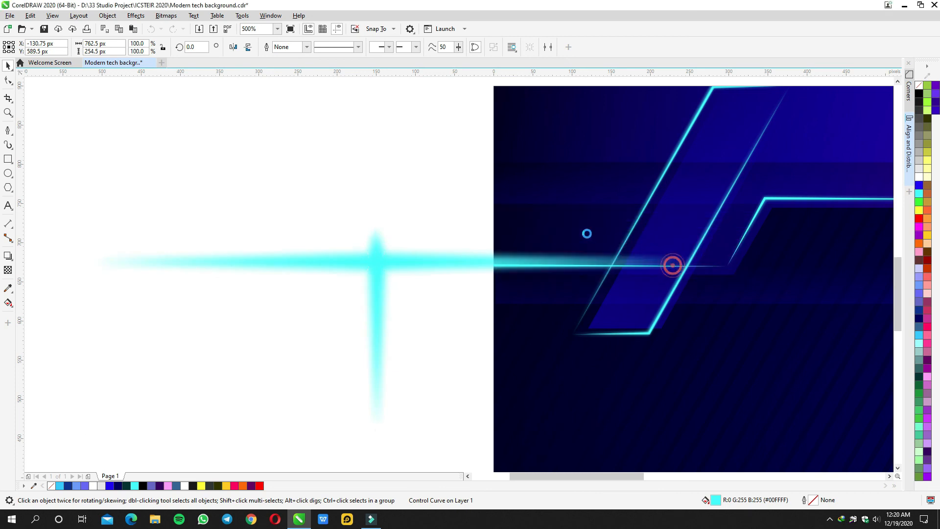
Step: Scale the blurred flare down and place it on the bottom corner of the upper glowing outline
scroll(636, 242, down, 2)
drag(642, 229, 620, 284)
drag(472, 281, 277, 244)
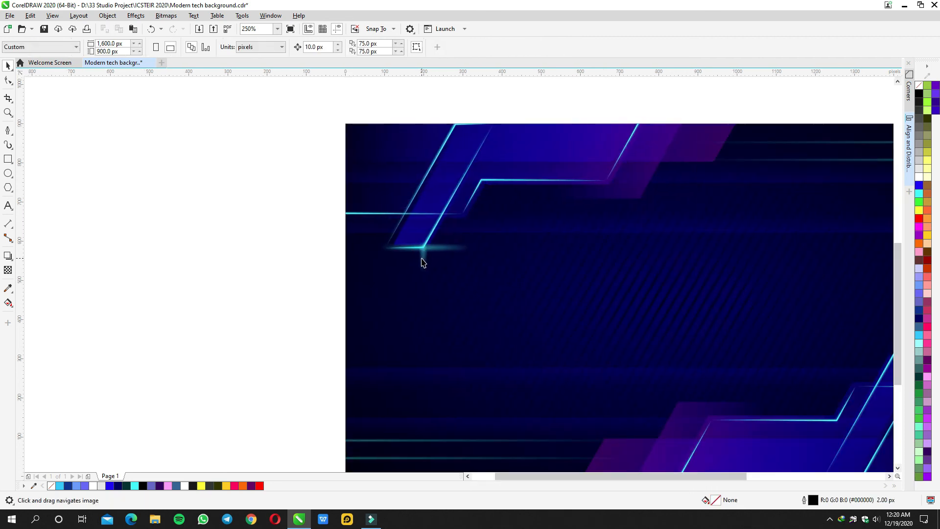
drag(472, 275, 462, 263)
drag(415, 244, 425, 250)
click(266, 220)
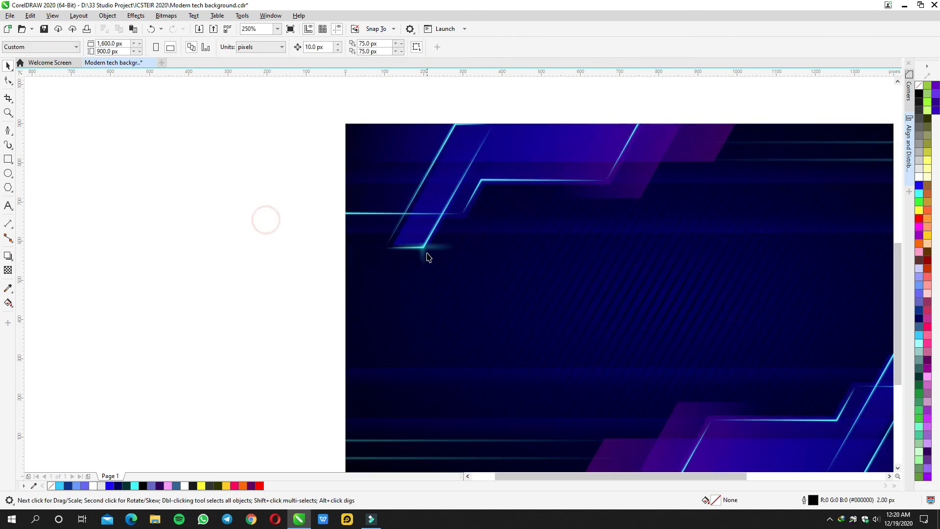
Step: Copy the flare to the upper outline's inner bend, and place mirrored copies of both flares on the lower outline's matching corners
drag(570, 194, 483, 181)
drag(400, 213, 754, 404)
drag(764, 393, 568, 213)
click(247, 48)
drag(446, 239, 557, 239)
drag(680, 213, 620, 279)
right_click(620, 279)
scroll(619, 277, down, 1)
click(722, 285)
drag(721, 285, 713, 373)
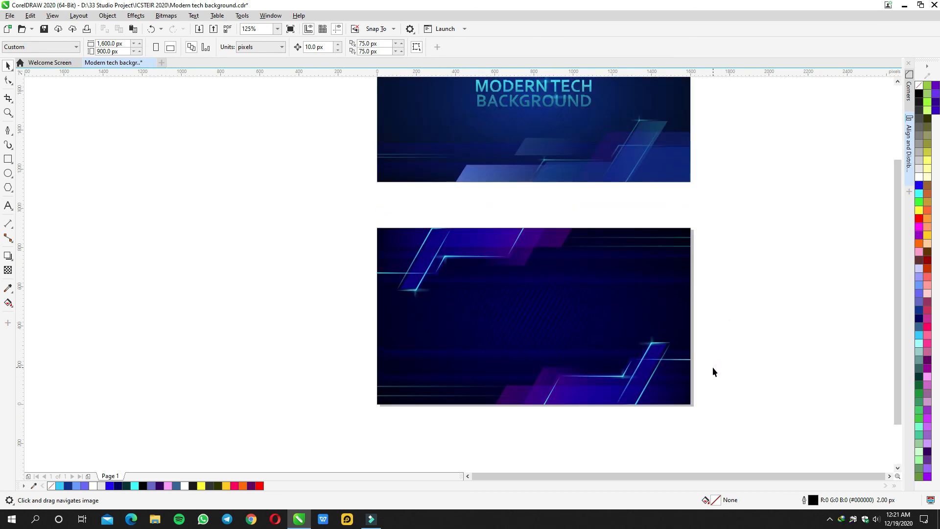
Step: Copy the MODERN TECH BACKGROUND title and its flare from the reference design onto the centre of the new background
click(555, 83)
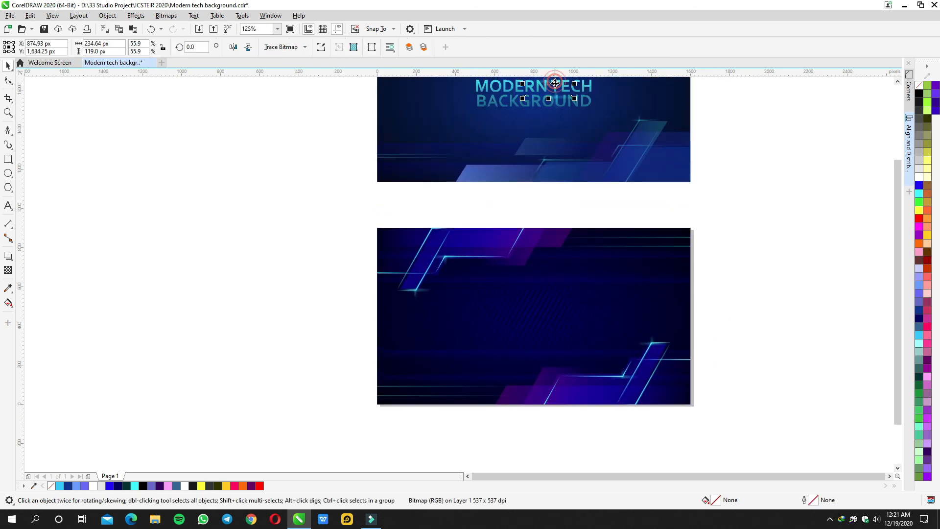
scroll(556, 83, up, 3)
drag(323, 131, 622, 231)
drag(565, 170, 565, 377)
scroll(565, 377, down, 1)
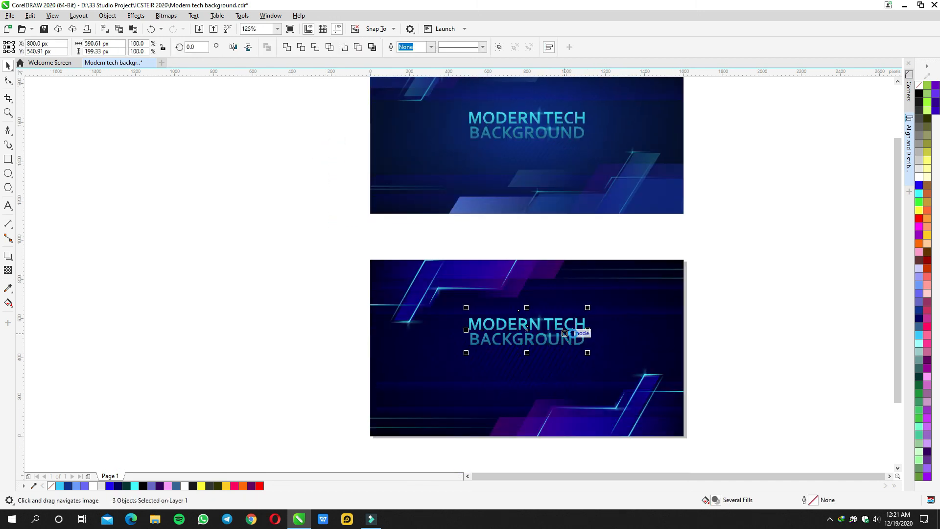
click(752, 333)
scroll(730, 357, down, 1)
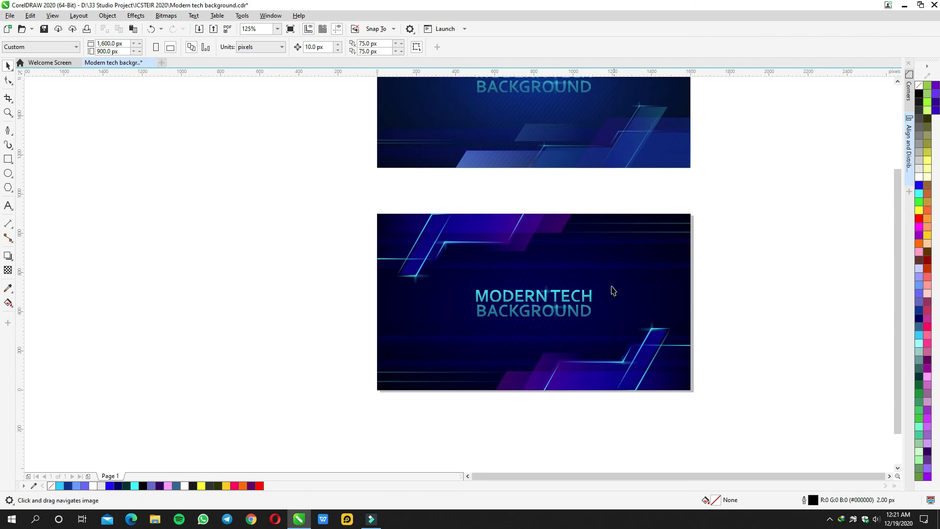
Step: Zoom in on the completed background and examine it in a full-screen preview
scroll(571, 293, up, 2)
drag(577, 297, 576, 290)
scroll(576, 290, down, 2)
click(848, 294)
drag(347, 200, 754, 421)
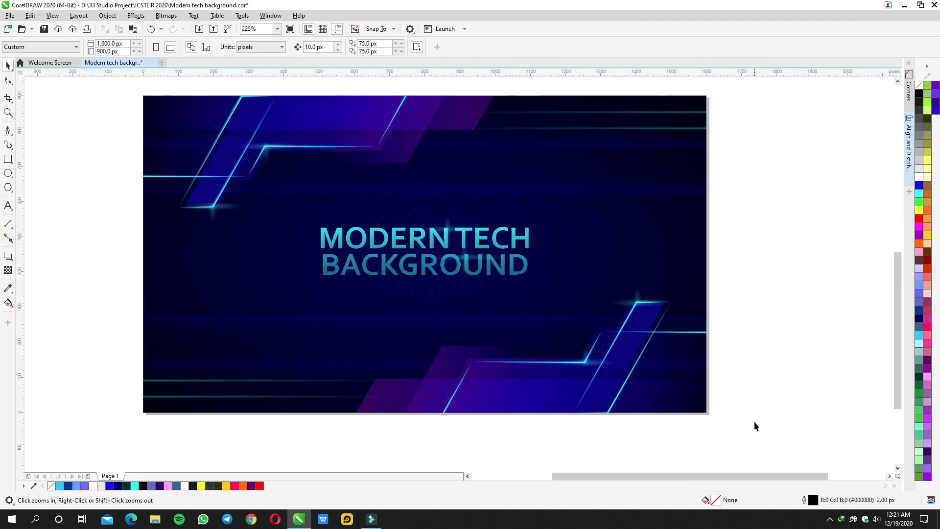
key(F9)
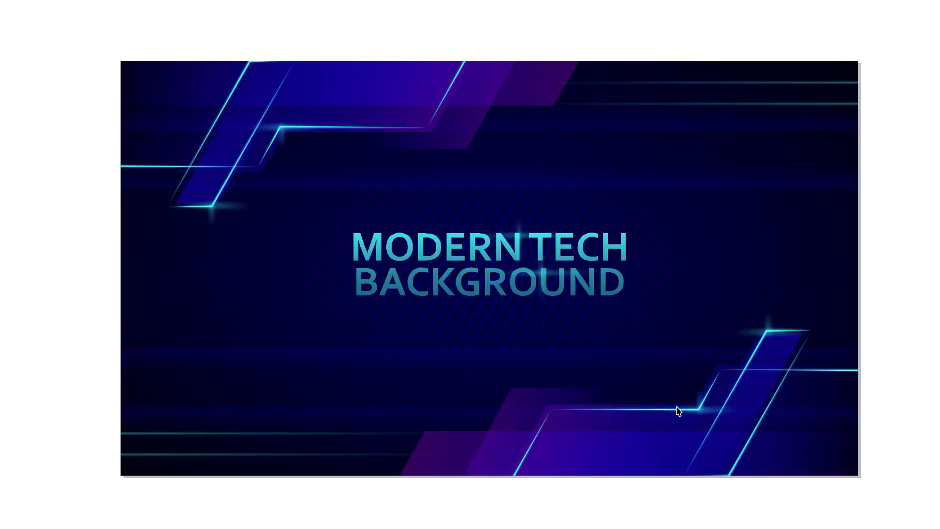